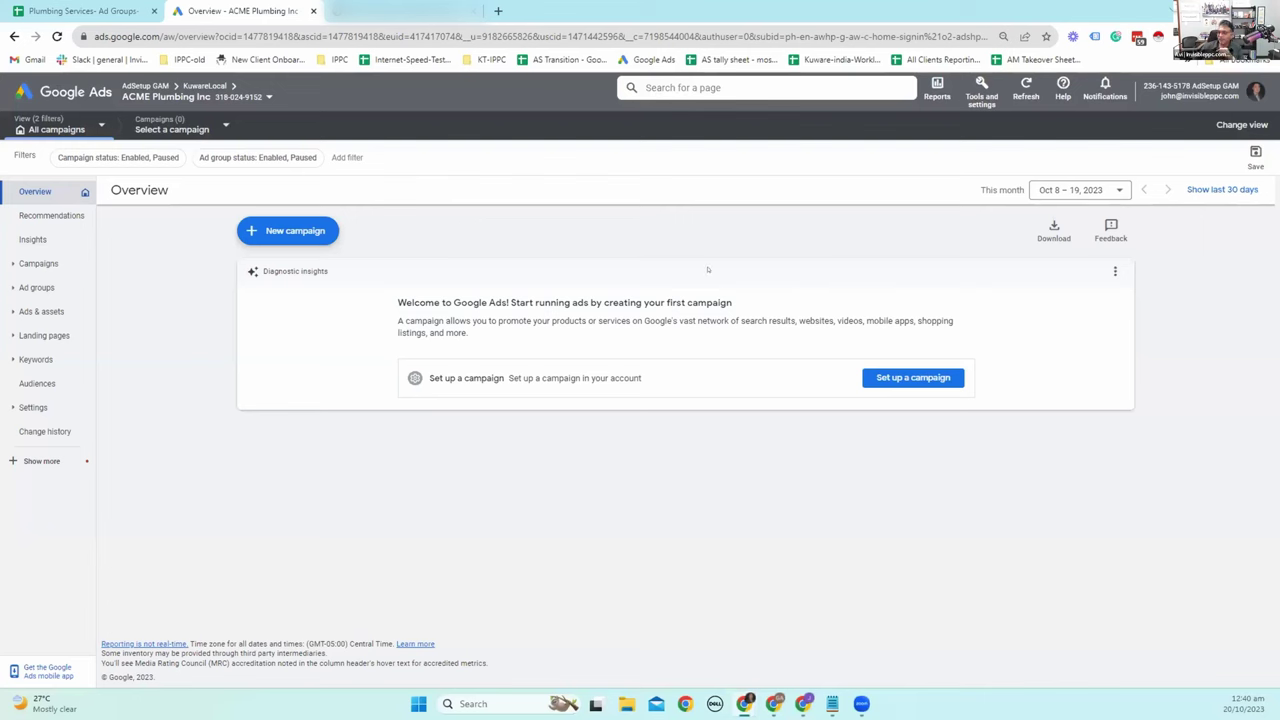
Start a new campaign without a goal's guidance and choose Search as the campaign type.
{"action": "left_click", "coordinate": [291, 233]}
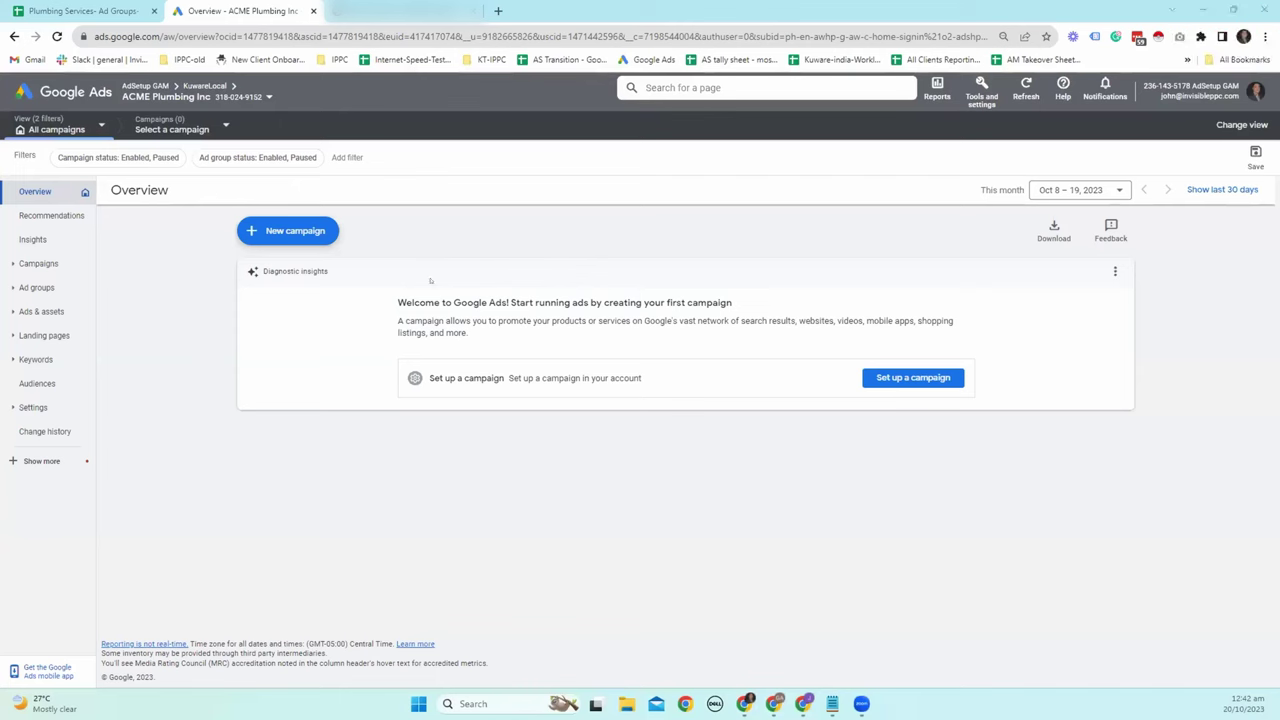
{"action": "left_click", "coordinate": [315, 236]}
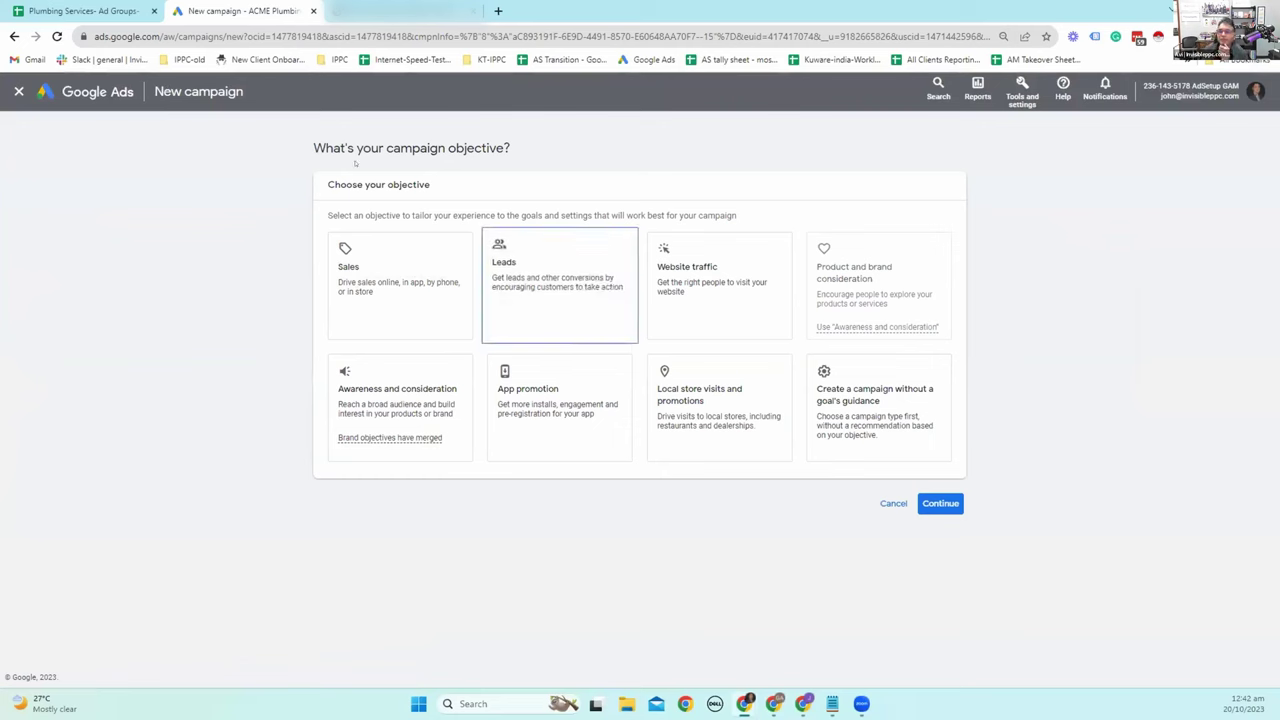
{"action": "left_click", "coordinate": [912, 388]}
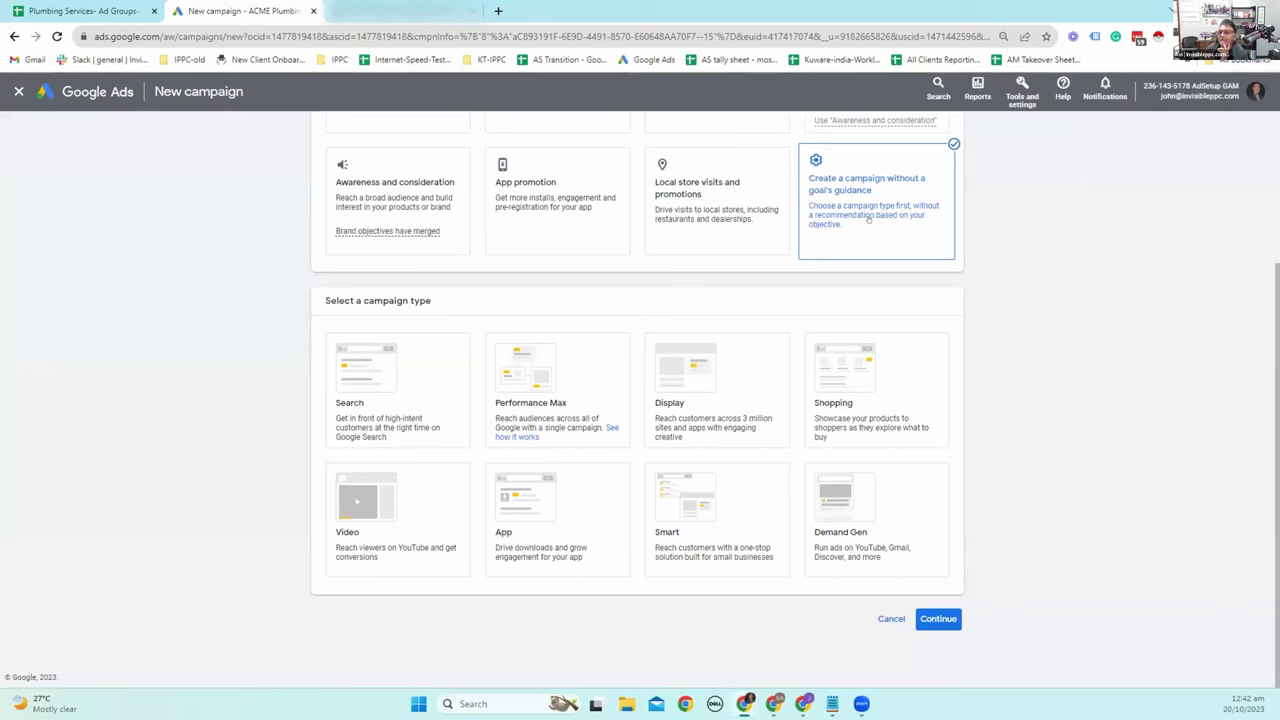
{"action": "left_click", "coordinate": [367, 400]}
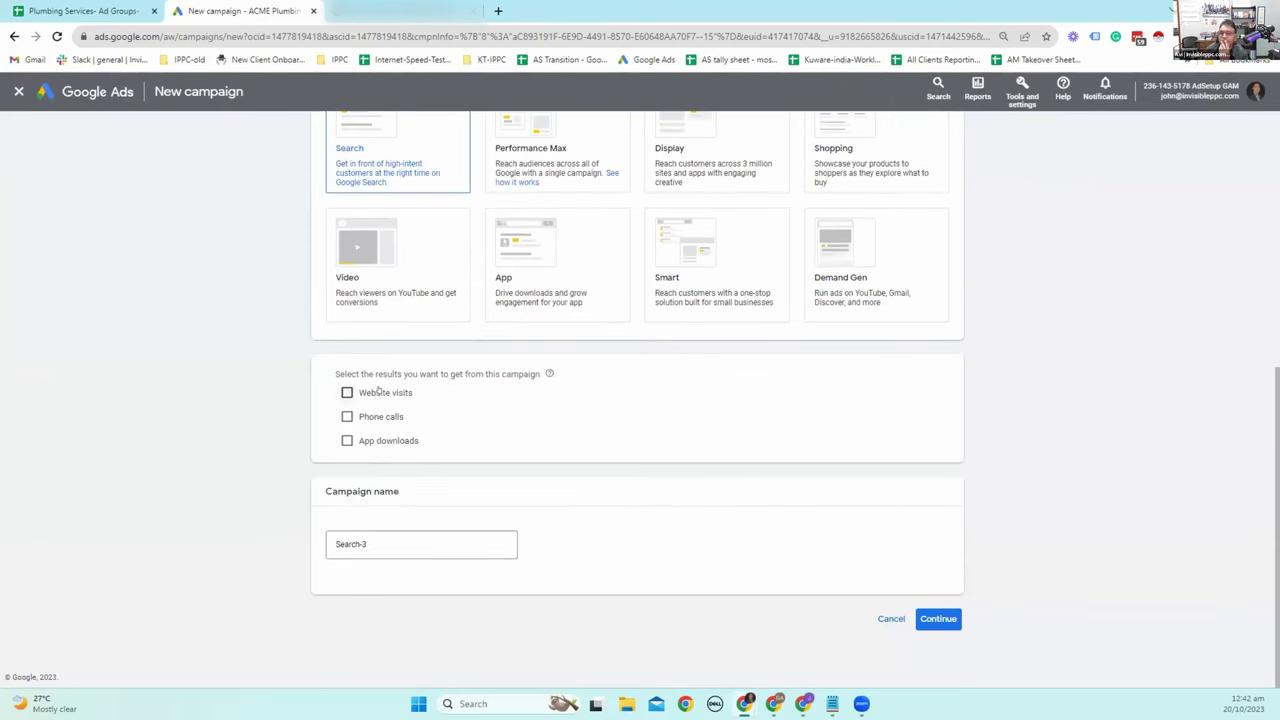
Select phone calls and website visits as the campaign's desired results, and enter the business phone number for the United States.
{"action": "left_click", "coordinate": [347, 416]}
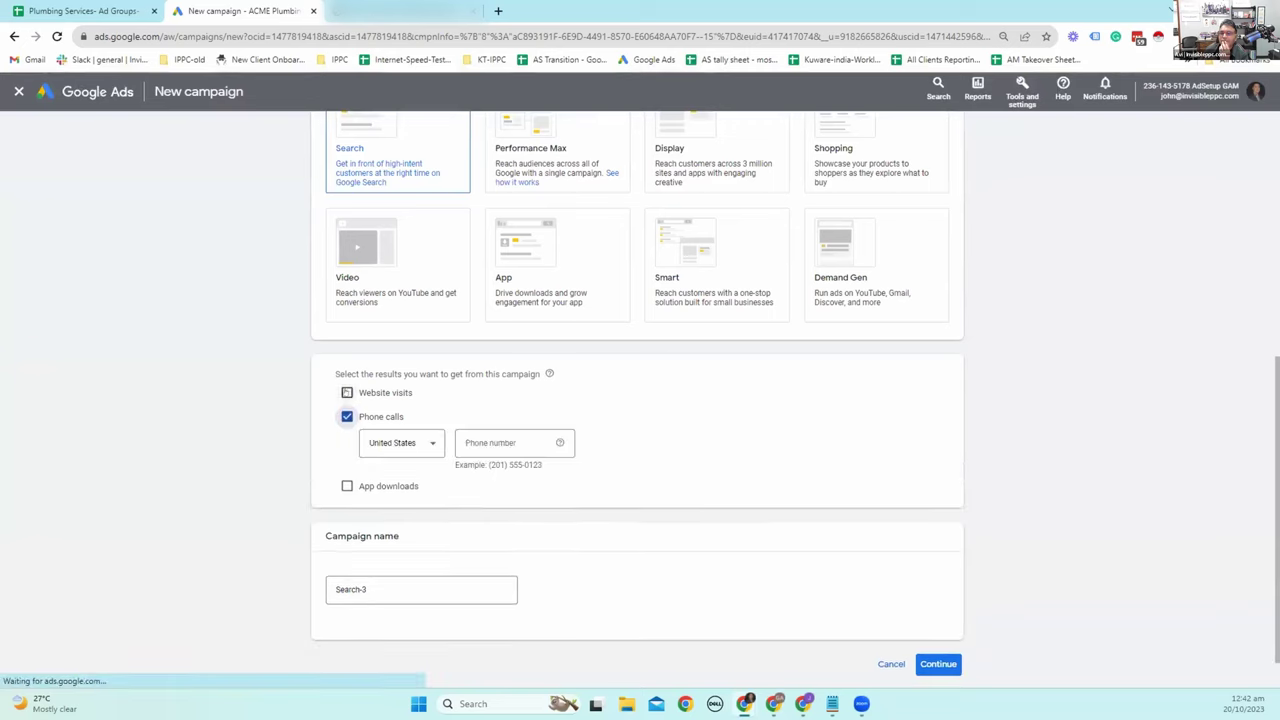
{"action": "scroll", "coordinate": [640, 400], "scroll_direction": "down", "scroll_amount": 1}
{"action": "left_click", "coordinate": [347, 347]}
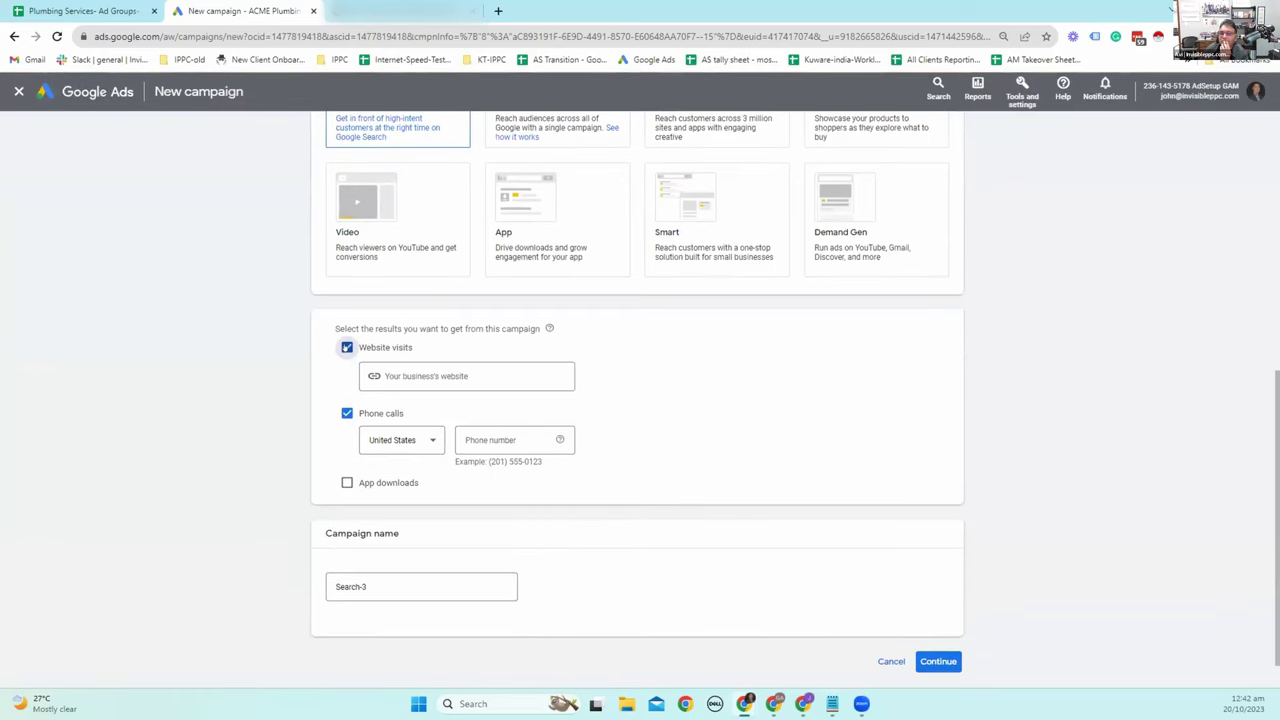
{"action": "left_click", "coordinate": [480, 440]}
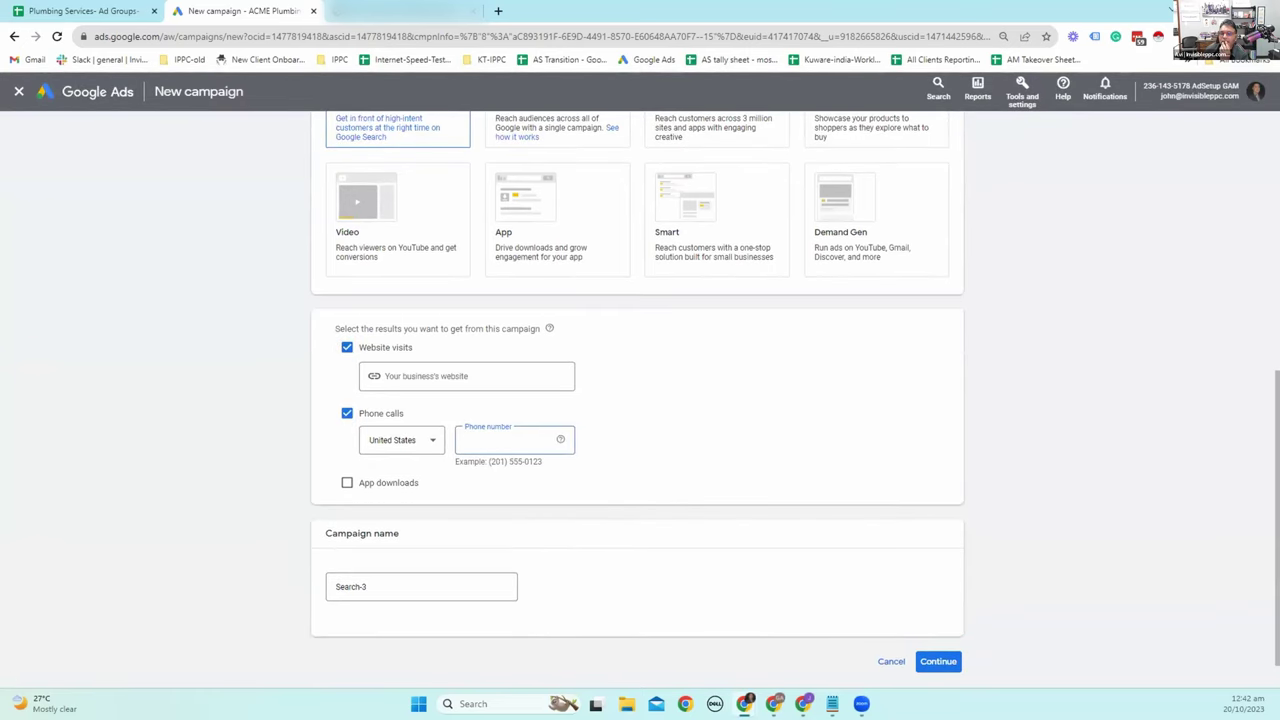
{"action": "key", "text": "Tab"}
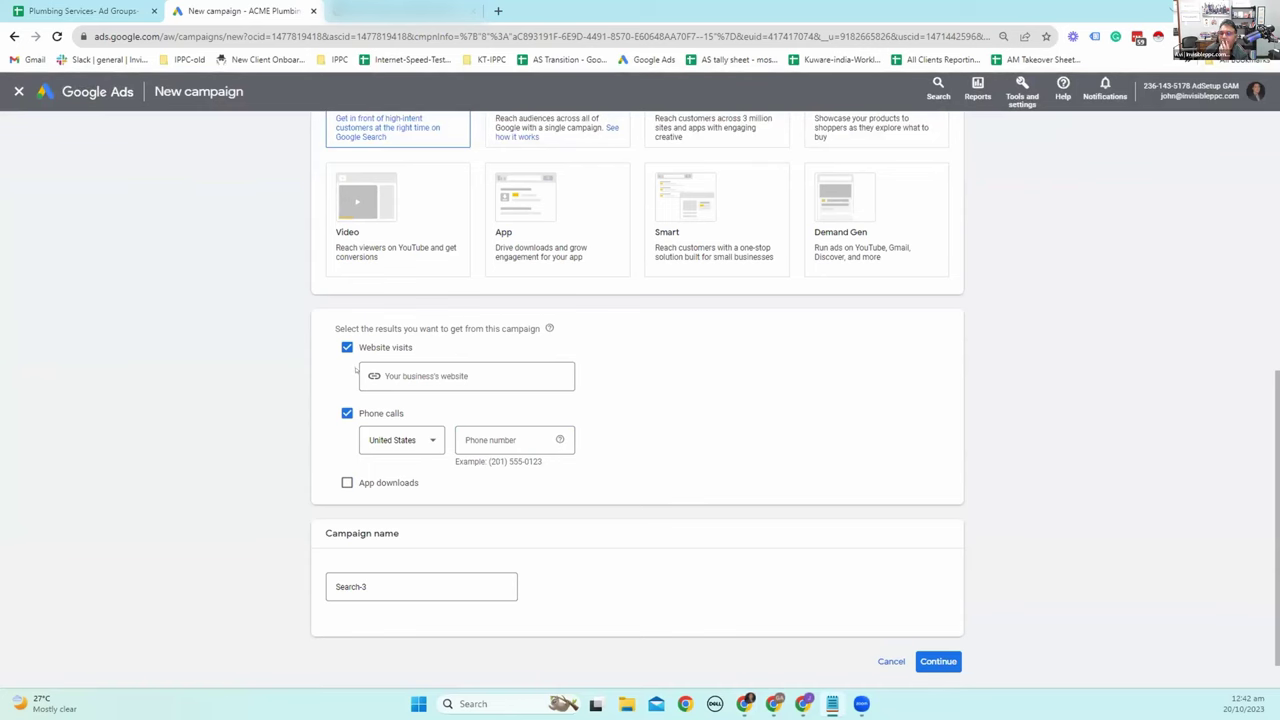
{"action": "left_click", "coordinate": [490, 440]}
{"action": "key", "text": "ctrl+v"}
{"action": "left_click", "coordinate": [440, 370]}
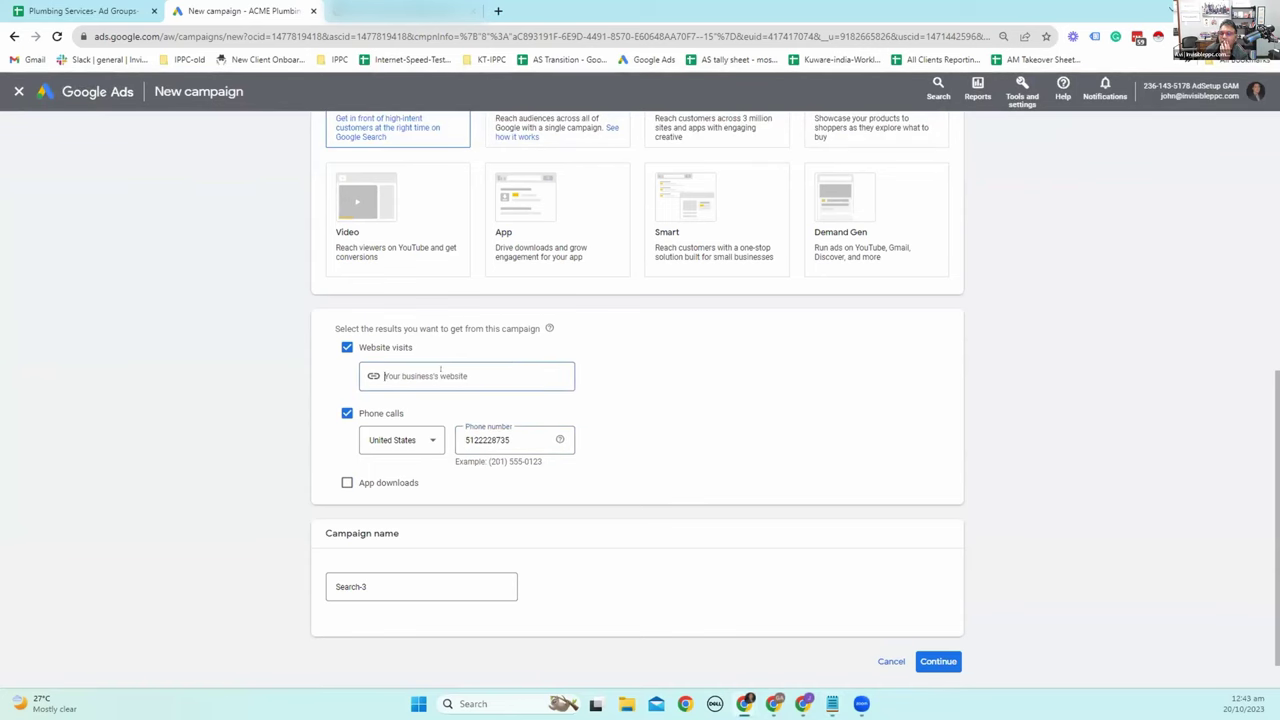
{"action": "left_click", "coordinate": [405, 10]}
{"action": "left_click", "coordinate": [260, 36]}
{"action": "key", "text": "ctrl+c"}
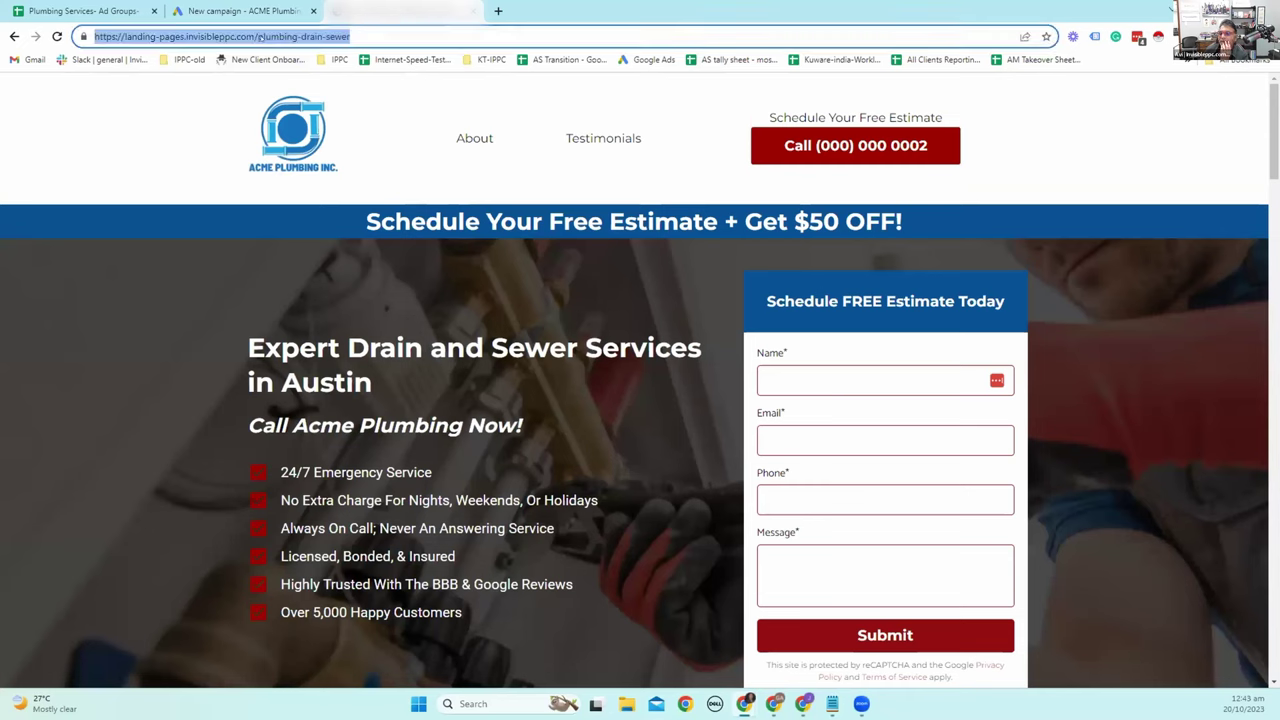
{"action": "left_click", "coordinate": [240, 10]}
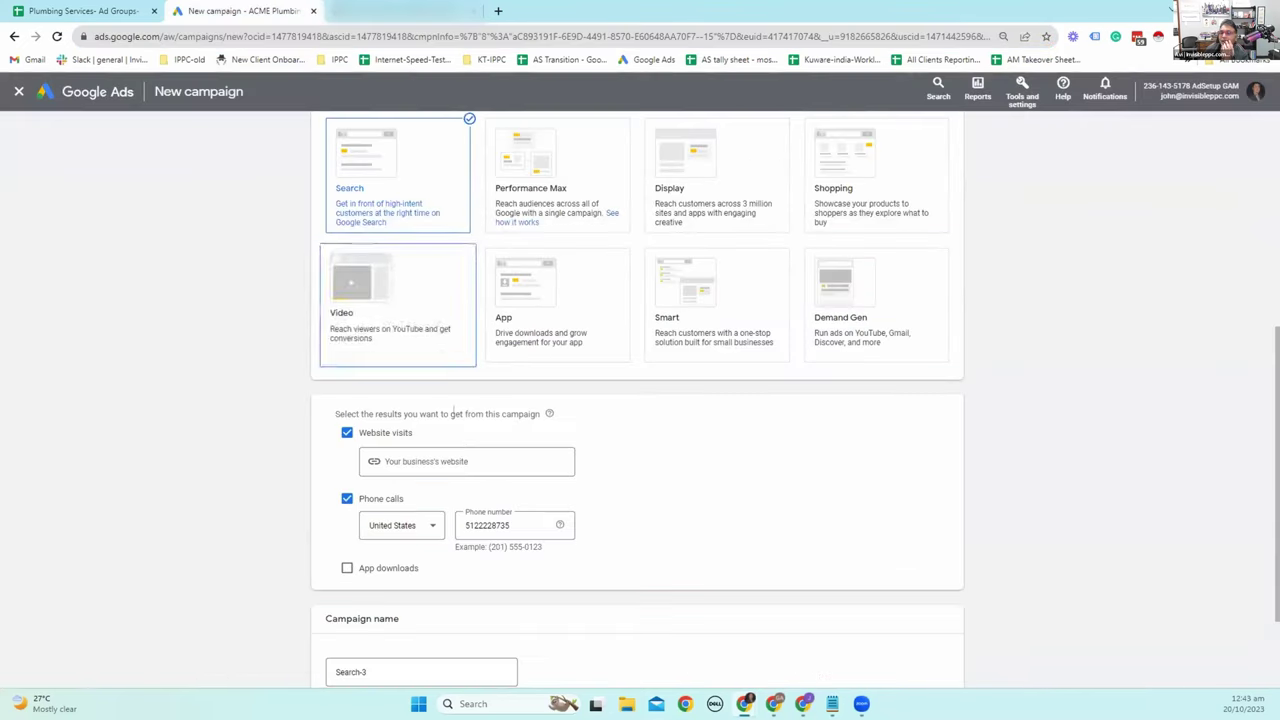
{"action": "left_click", "coordinate": [452, 458]}
{"action": "key", "text": "ctrl+v"}
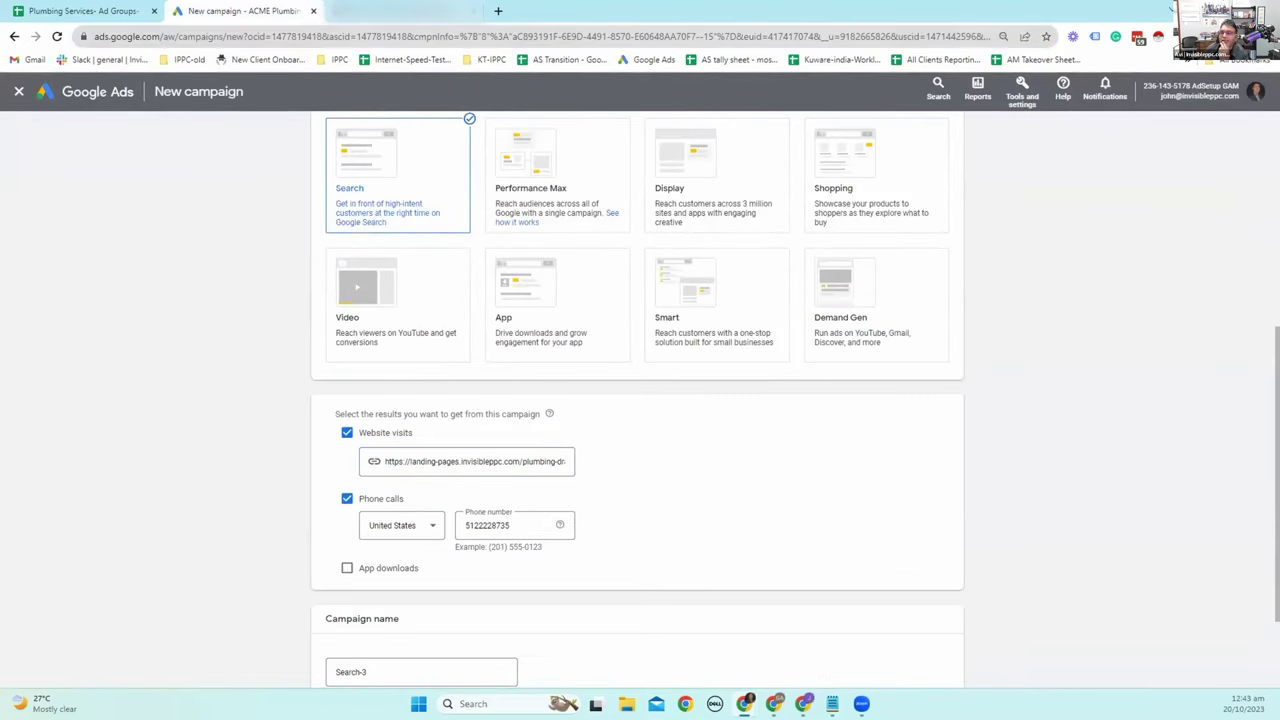
Review the ACME Plumbing landing page's estimate form, drain and sewer services, offers and testimonials, and return to the campaign setup.
{"action": "left_click", "coordinate": [405, 10]}
{"action": "scroll", "coordinate": [795, 313], "scroll_direction": "down", "scroll_amount": 2}
{"action": "scroll", "coordinate": [795, 313], "scroll_direction": "up", "scroll_amount": 1}
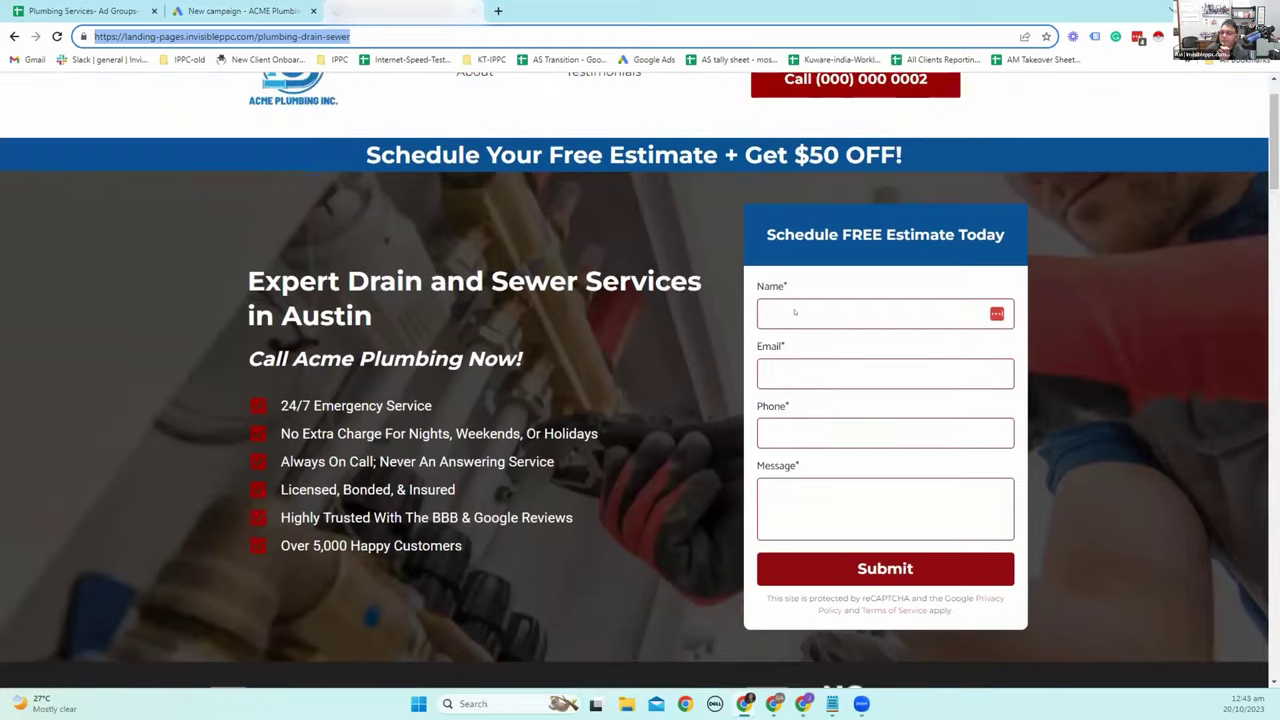
{"action": "scroll", "coordinate": [795, 313], "scroll_direction": "up", "scroll_amount": 1}
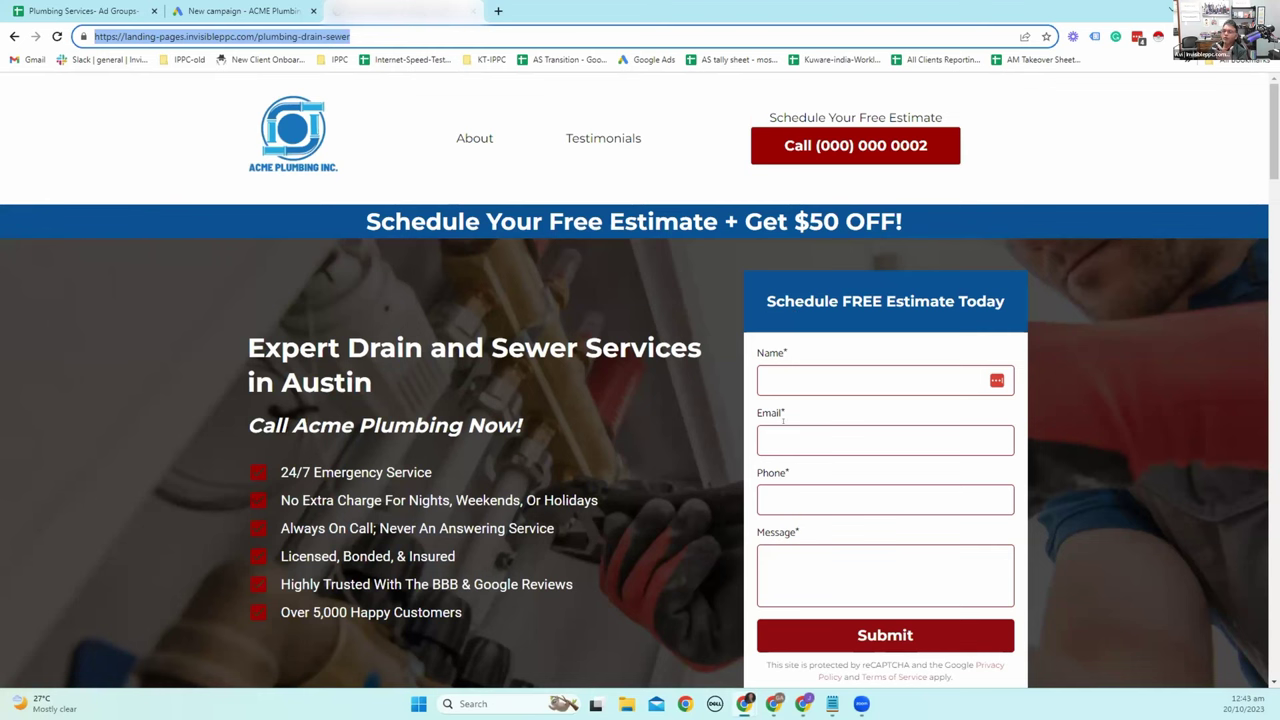
{"action": "scroll", "coordinate": [784, 427], "scroll_direction": "down", "scroll_amount": 1}
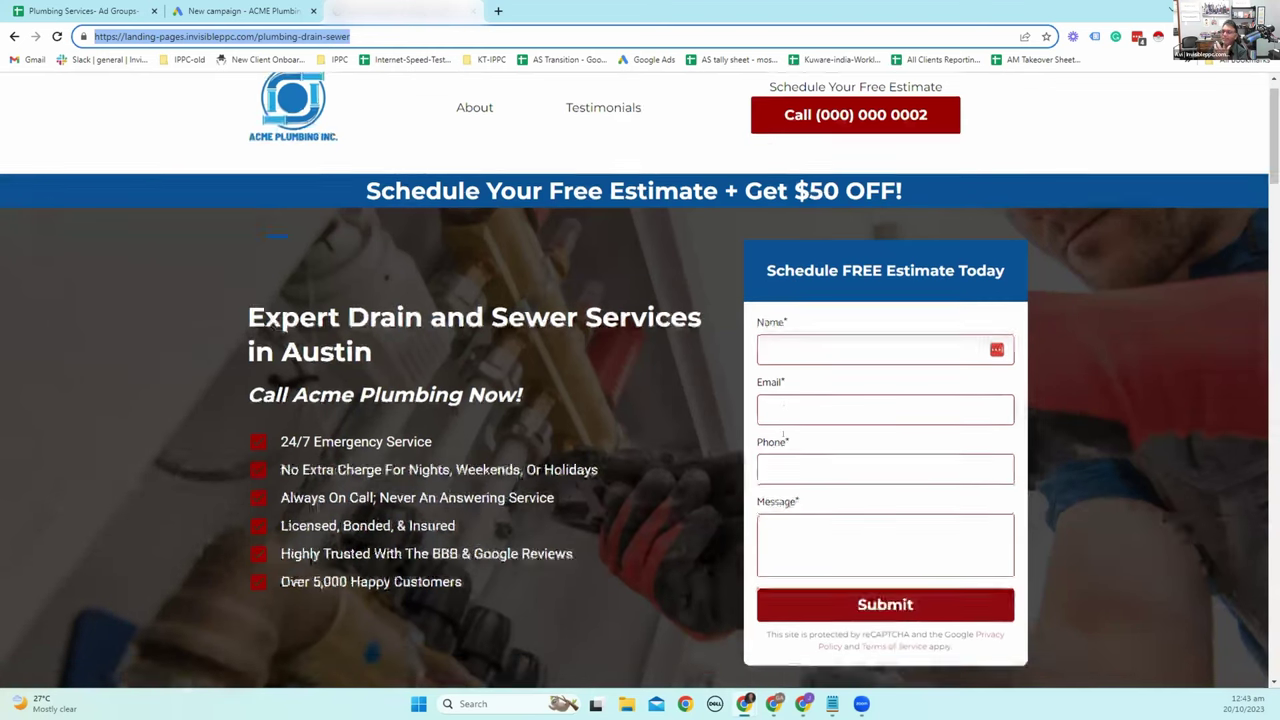
{"action": "scroll", "coordinate": [783, 432], "scroll_direction": "down", "scroll_amount": 6}
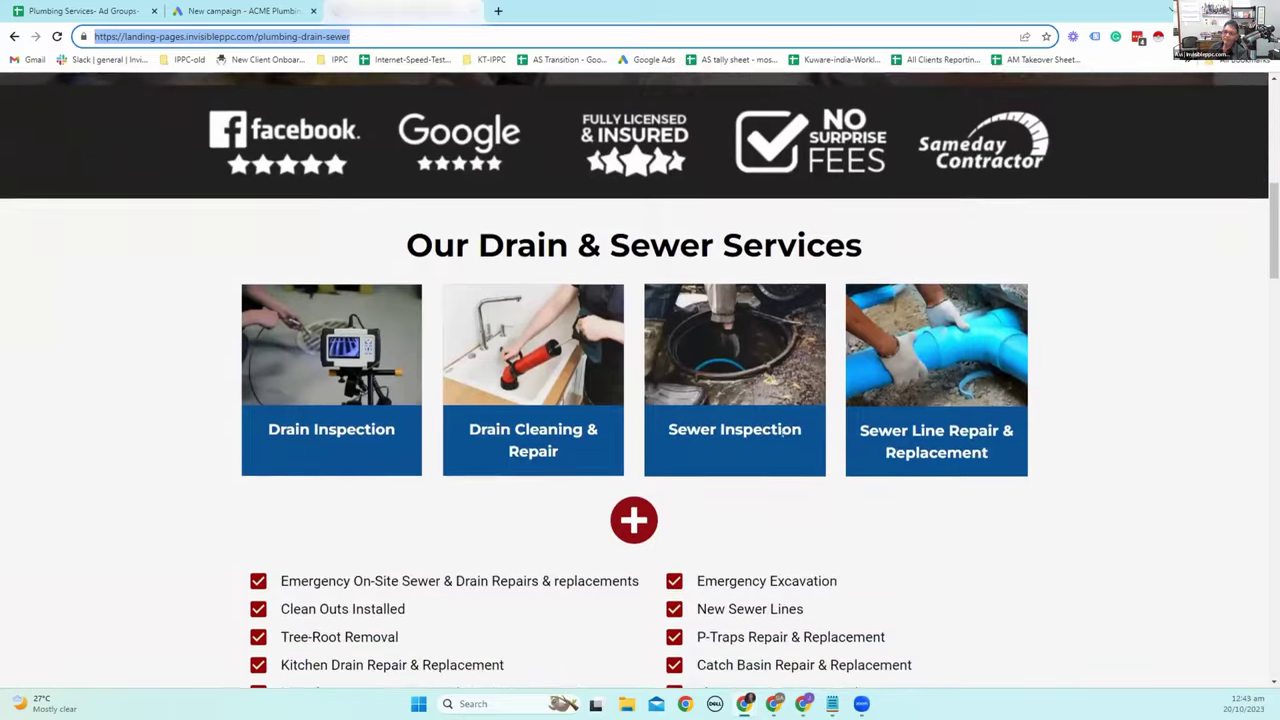
{"action": "scroll", "coordinate": [783, 430], "scroll_direction": "down", "scroll_amount": 6}
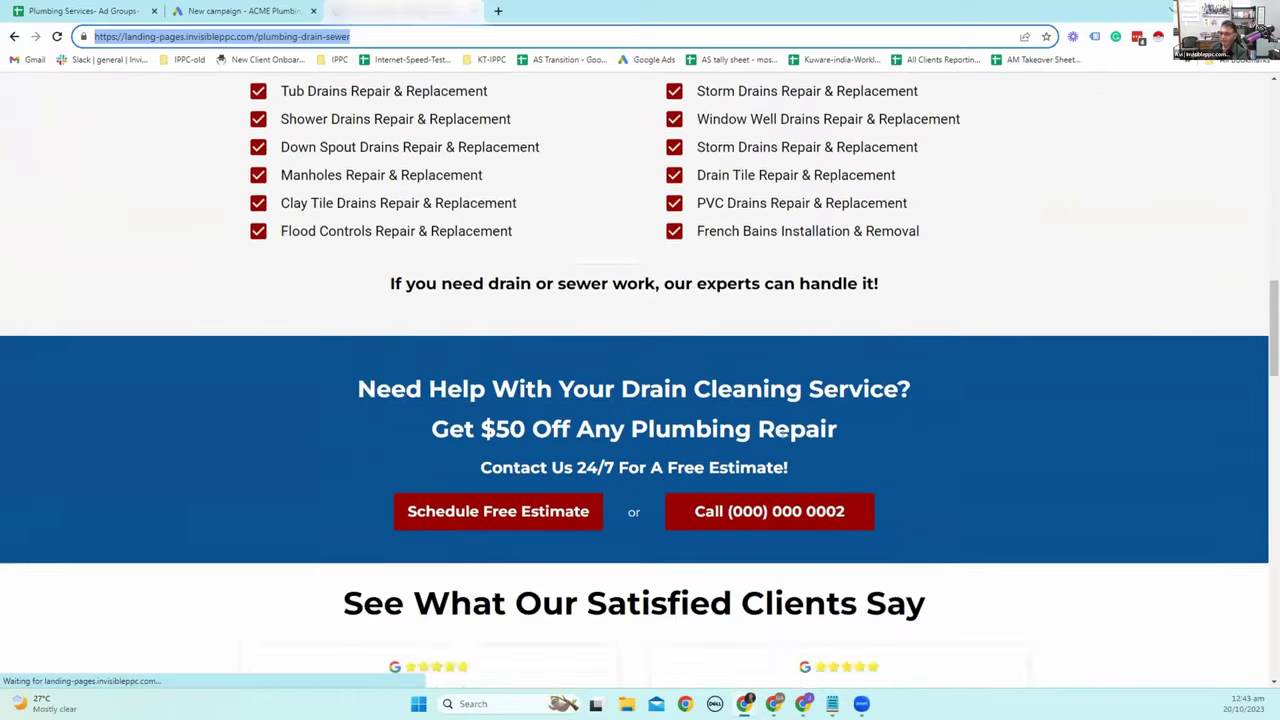
{"action": "scroll", "coordinate": [374, 124], "scroll_direction": "down", "scroll_amount": 5}
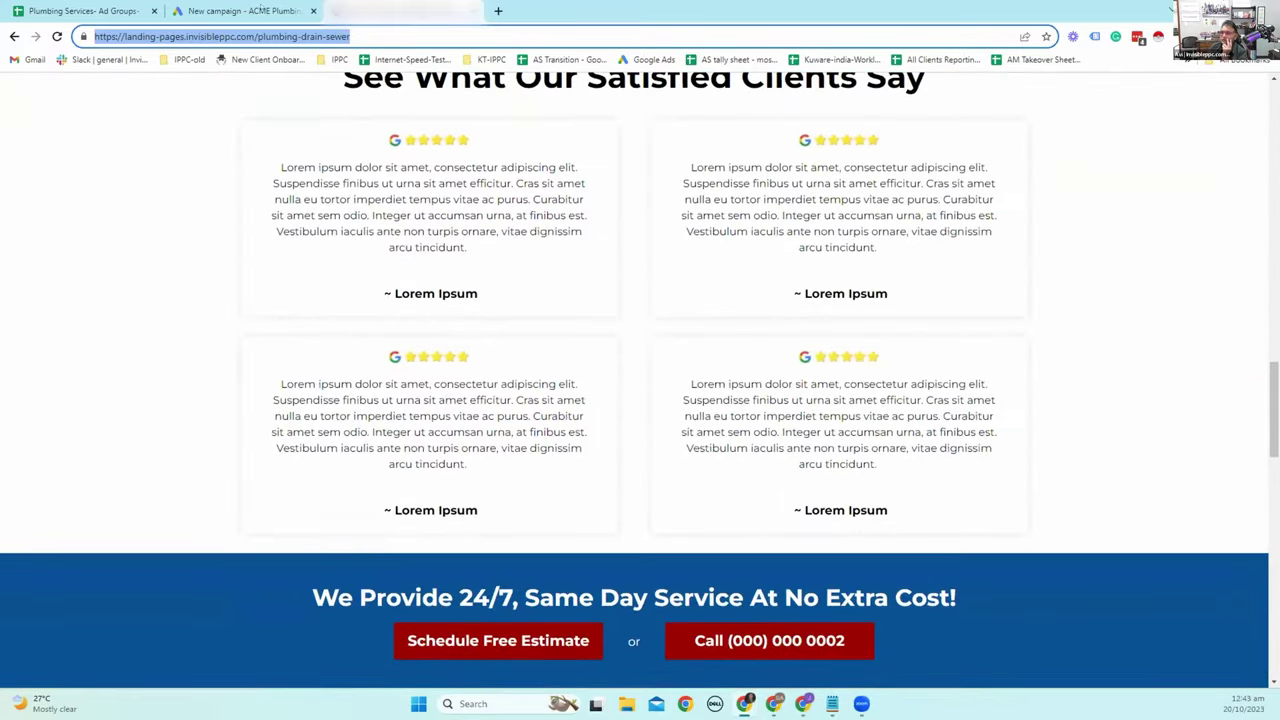
{"action": "left_click", "coordinate": [258, 10]}
{"action": "scroll", "coordinate": [525, 357], "scroll_direction": "down", "scroll_amount": 1}
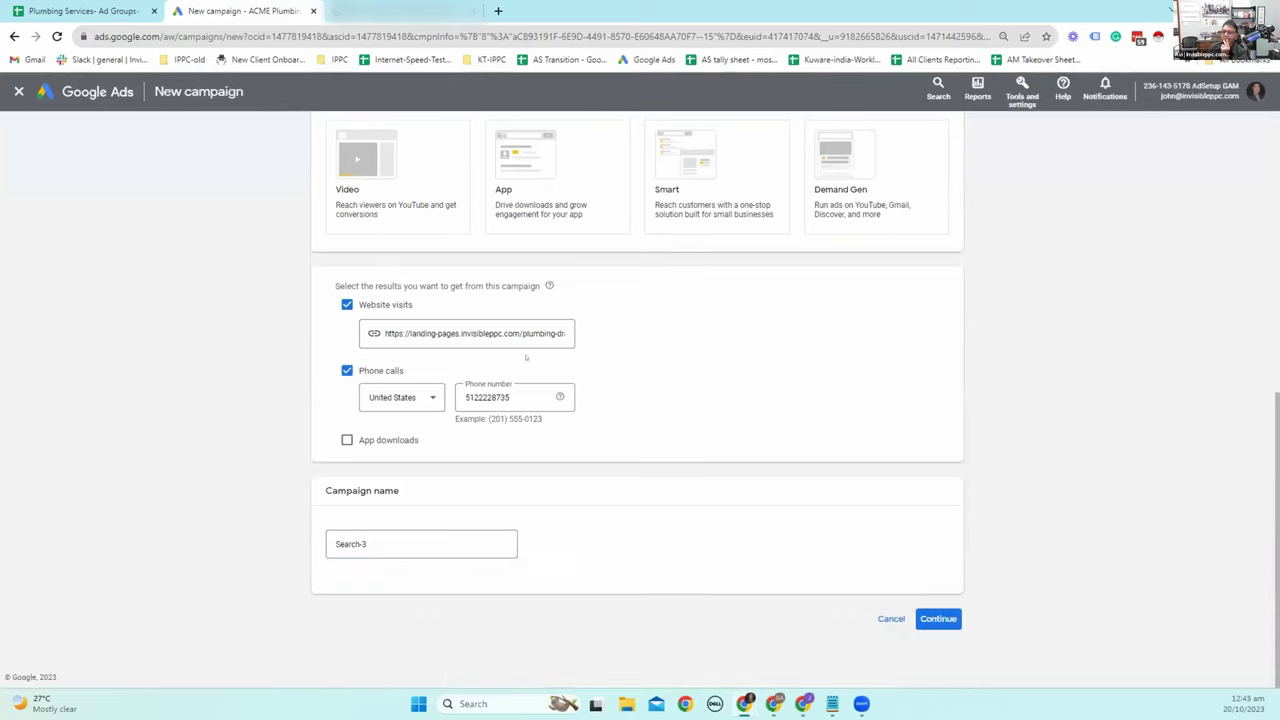
Switch to the Plumbing Services spreadsheet and copy the campaign name cell ACME-AX-SC-Main-20231011 from the AD copies sheet.
{"action": "left_click", "coordinate": [85, 10]}
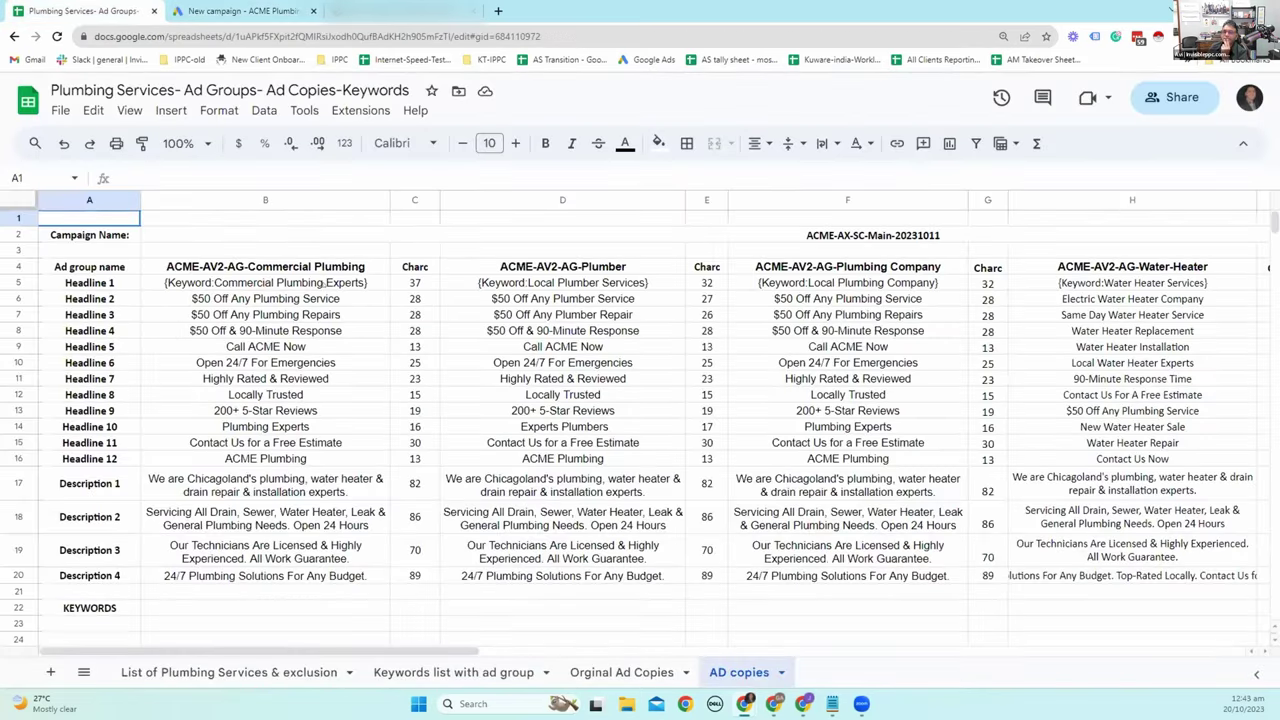
{"action": "left_click", "coordinate": [325, 268]}
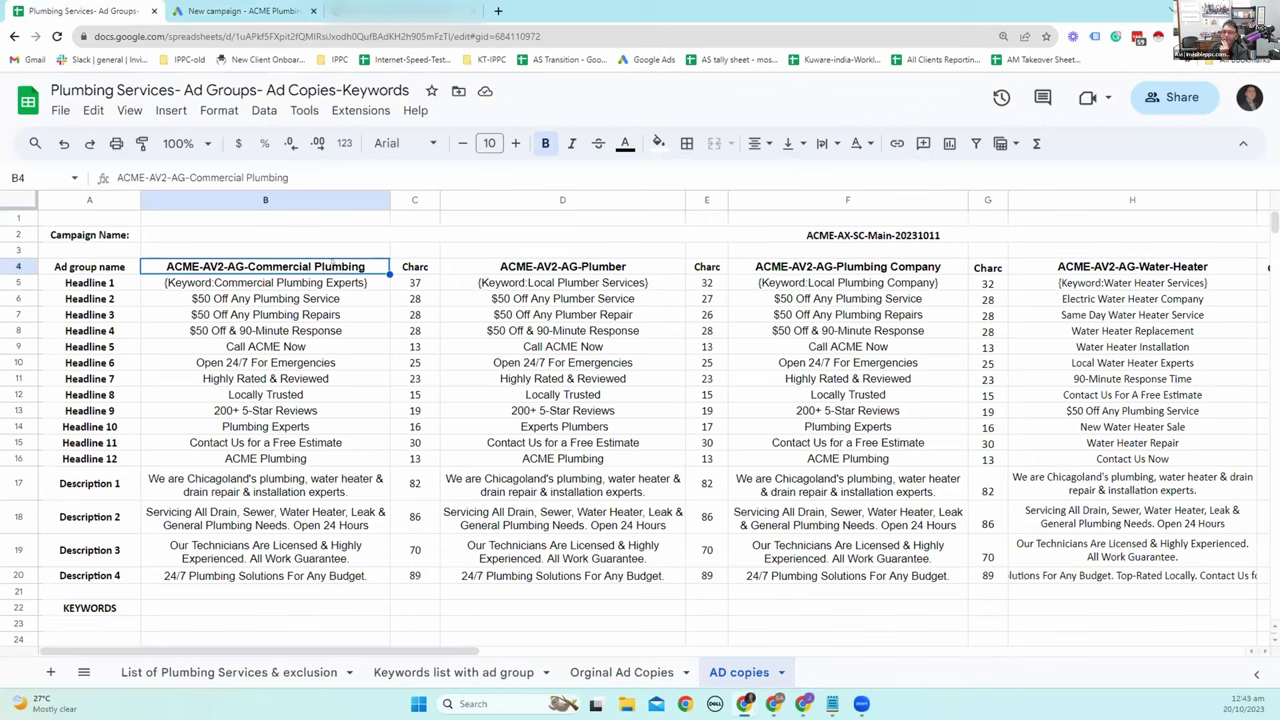
{"action": "left_click", "coordinate": [813, 233]}
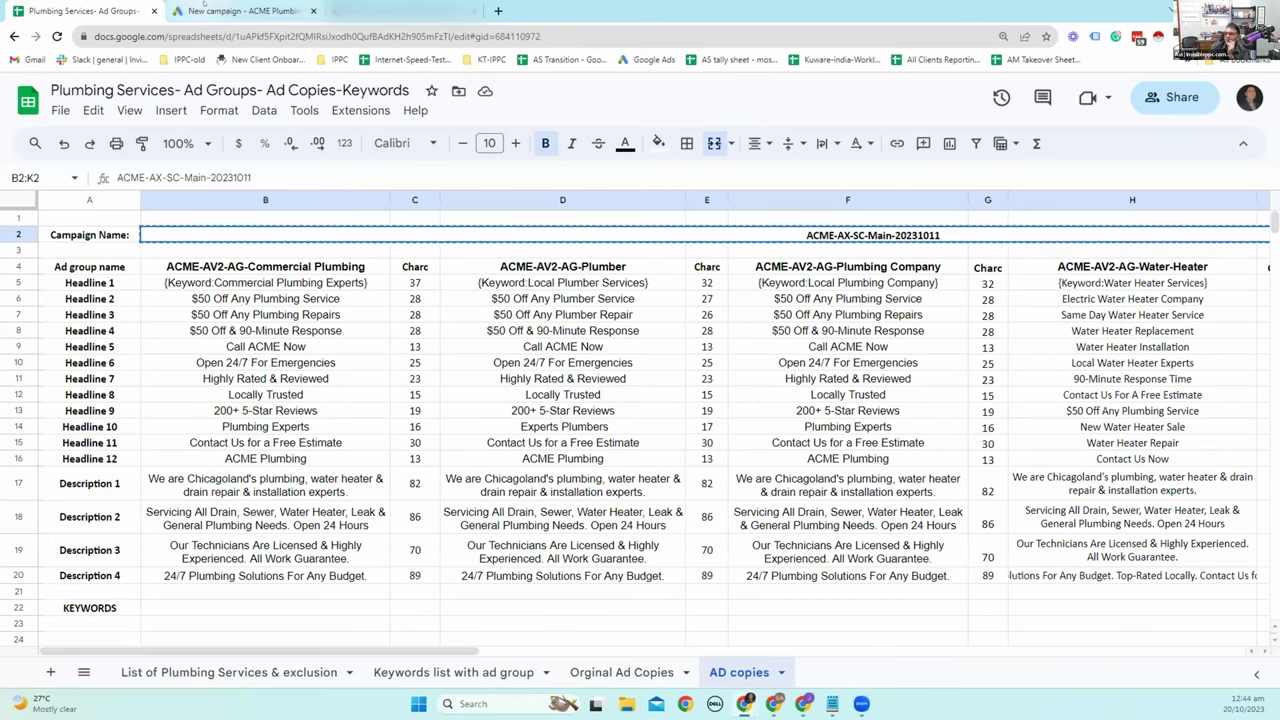
Try to replace the default campaign name Search-3 with the copied cell, and clear the campaign name field.
{"action": "key", "text": "ctrl+Tab"}
{"action": "left_click", "coordinate": [399, 539]}
{"action": "key", "text": "ctrl+a"}
{"action": "key", "text": "ctrl+v"}
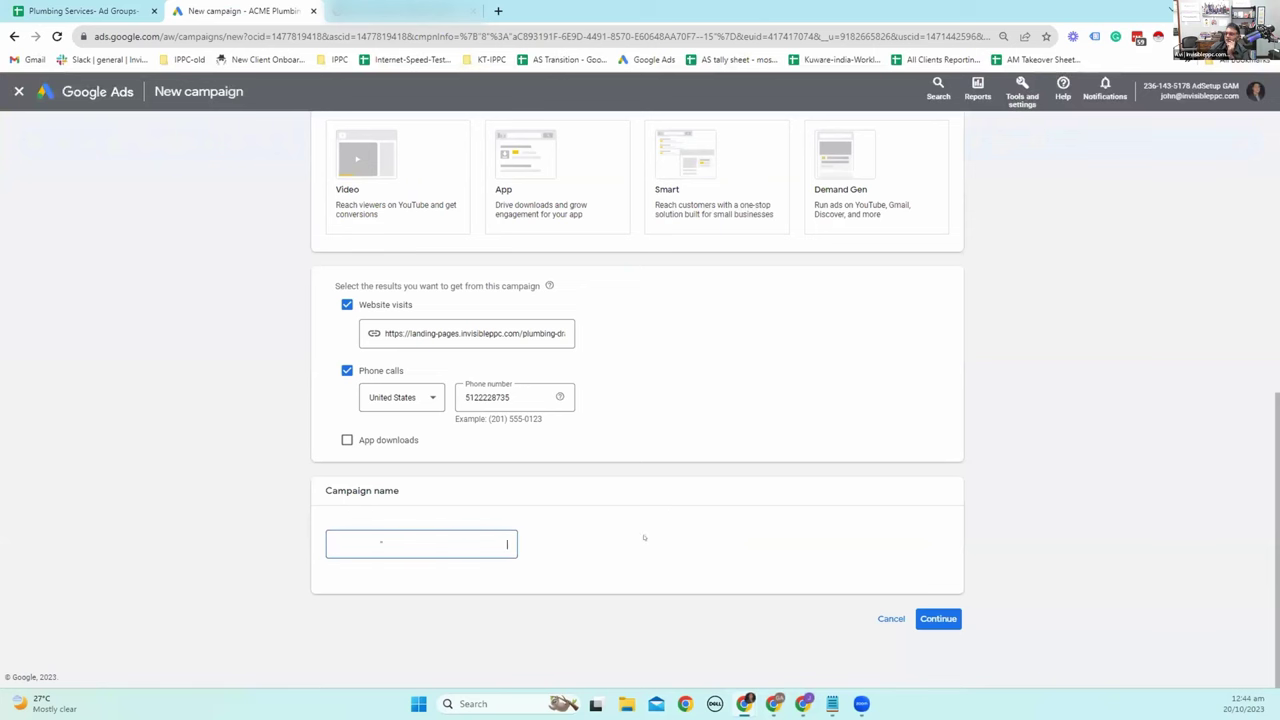
{"action": "key", "text": "ctrl+a"}
{"action": "key", "text": "BackSpace"}
Copy the text ACME-AX-SC-Main-20231011 from inside the spreadsheet cell, enter it as the campaign name, and continue to the bidding settings.
{"action": "key", "text": "ctrl+shift+Tab"}
{"action": "triple_click", "coordinate": [250, 172]}
{"action": "key", "text": "ctrl+c"}
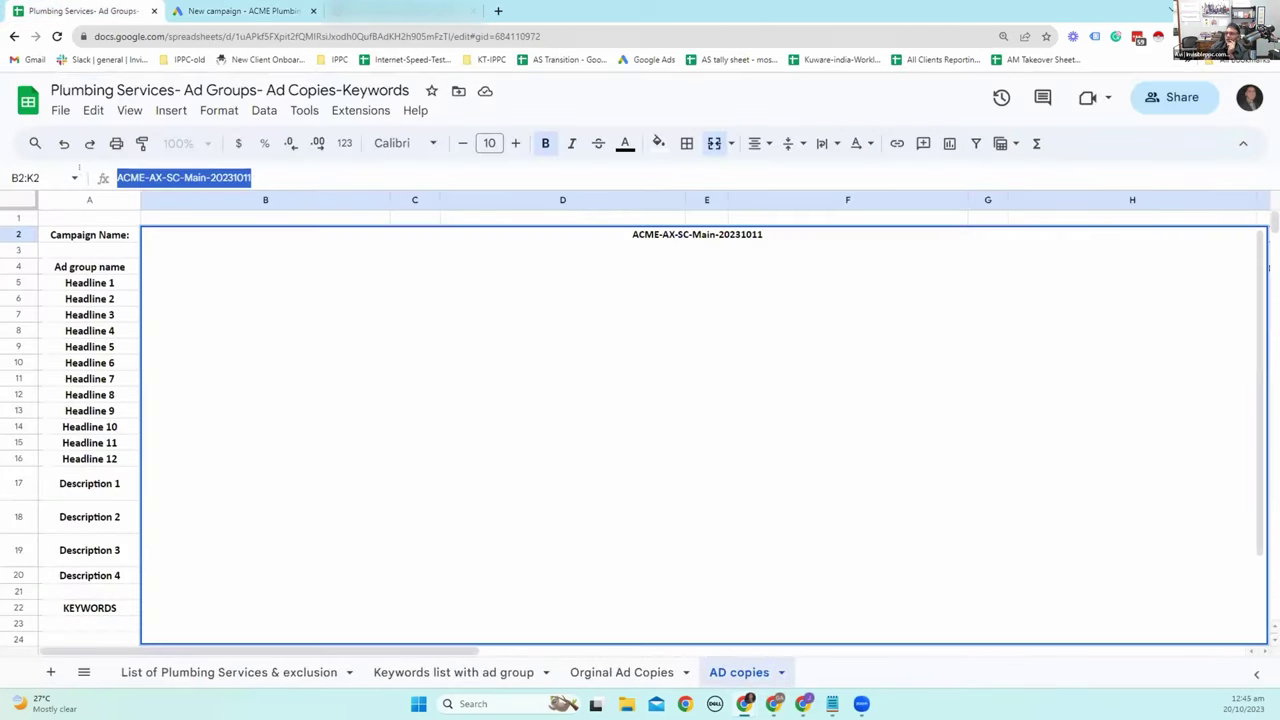
{"action": "key", "text": "ctrl+Tab"}
{"action": "key", "text": "ctrl+v"}
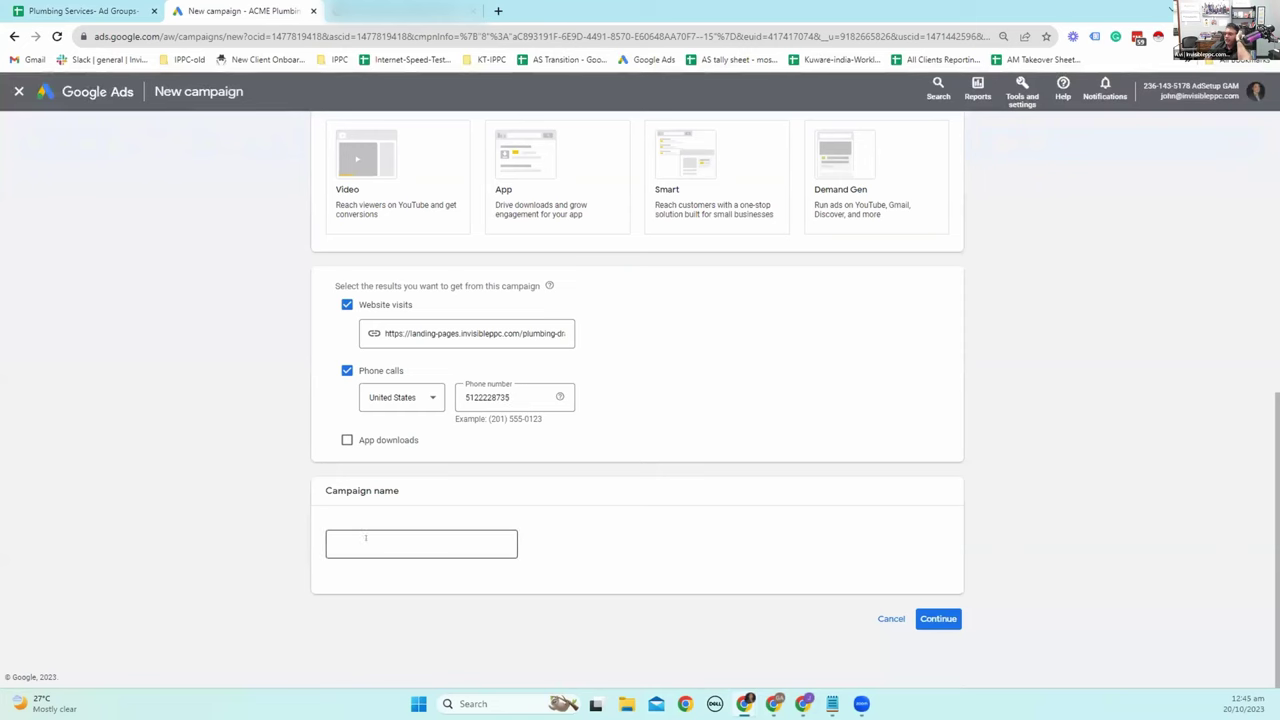
{"action": "left_click", "coordinate": [934, 618]}
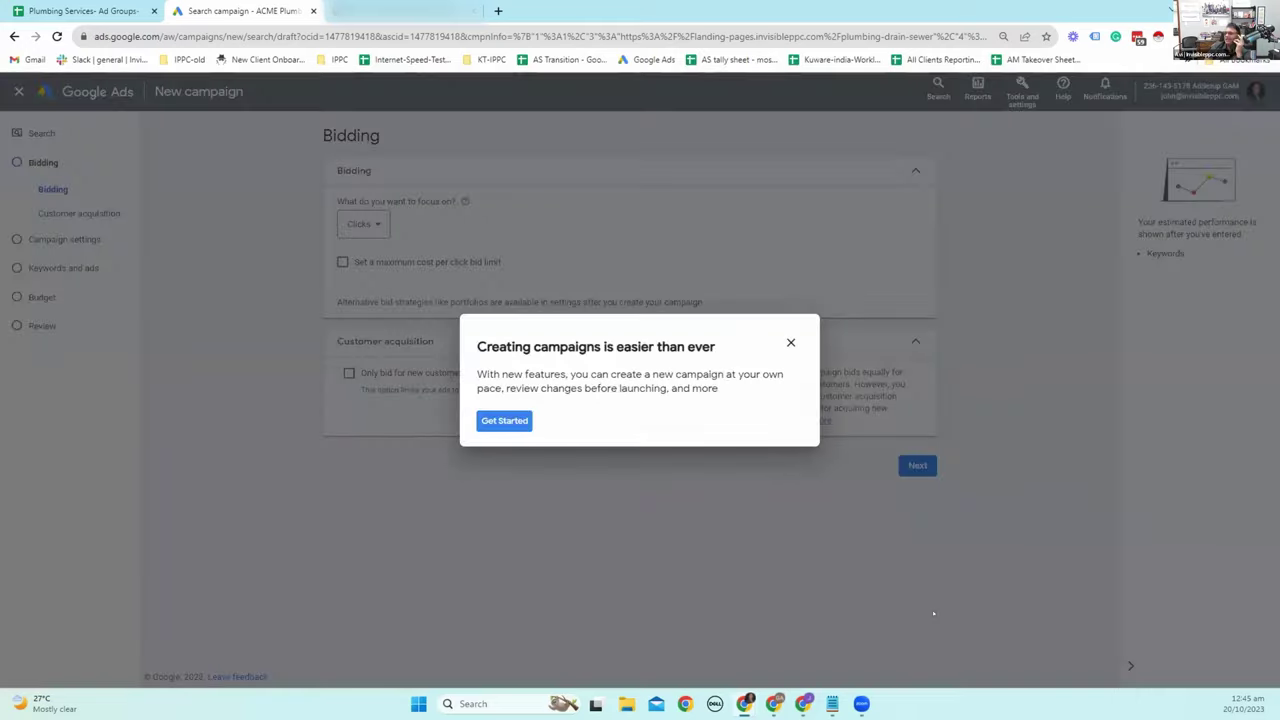
Get past the introductory campaign creation guide to reach the bidding settings.
{"action": "left_click", "coordinate": [790, 343]}
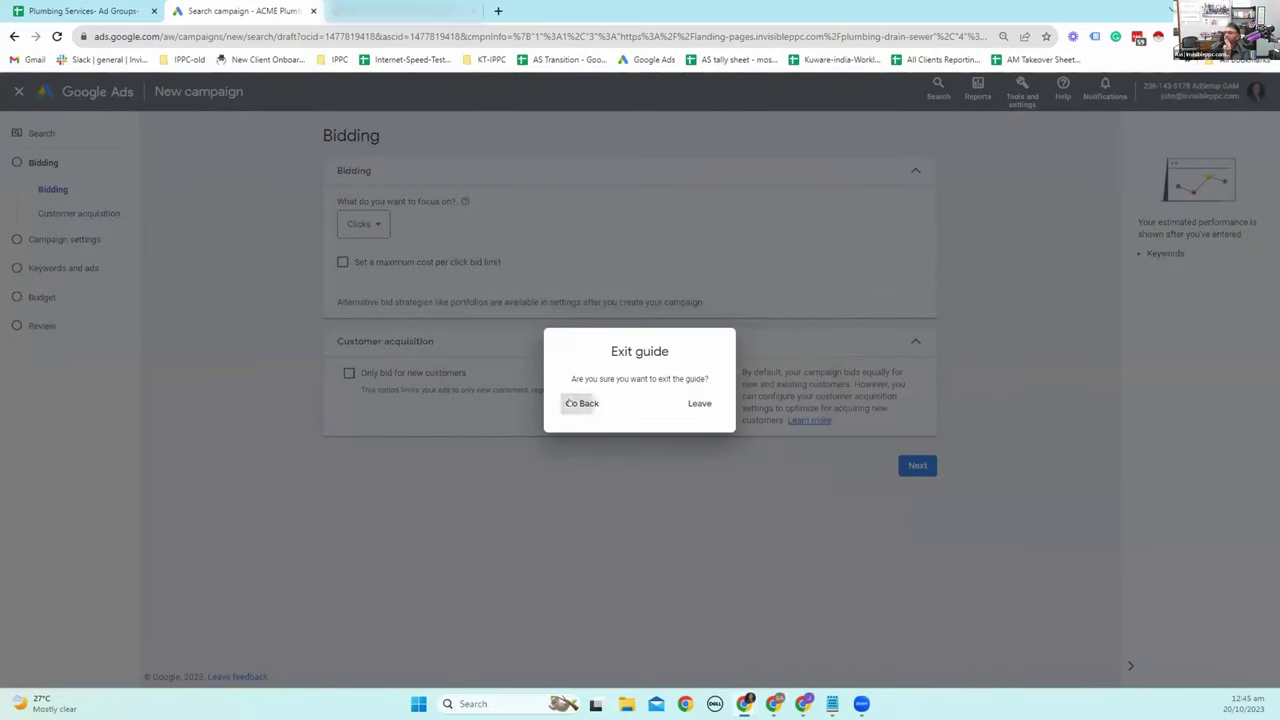
{"action": "left_click", "coordinate": [579, 403]}
{"action": "left_click", "coordinate": [496, 421]}
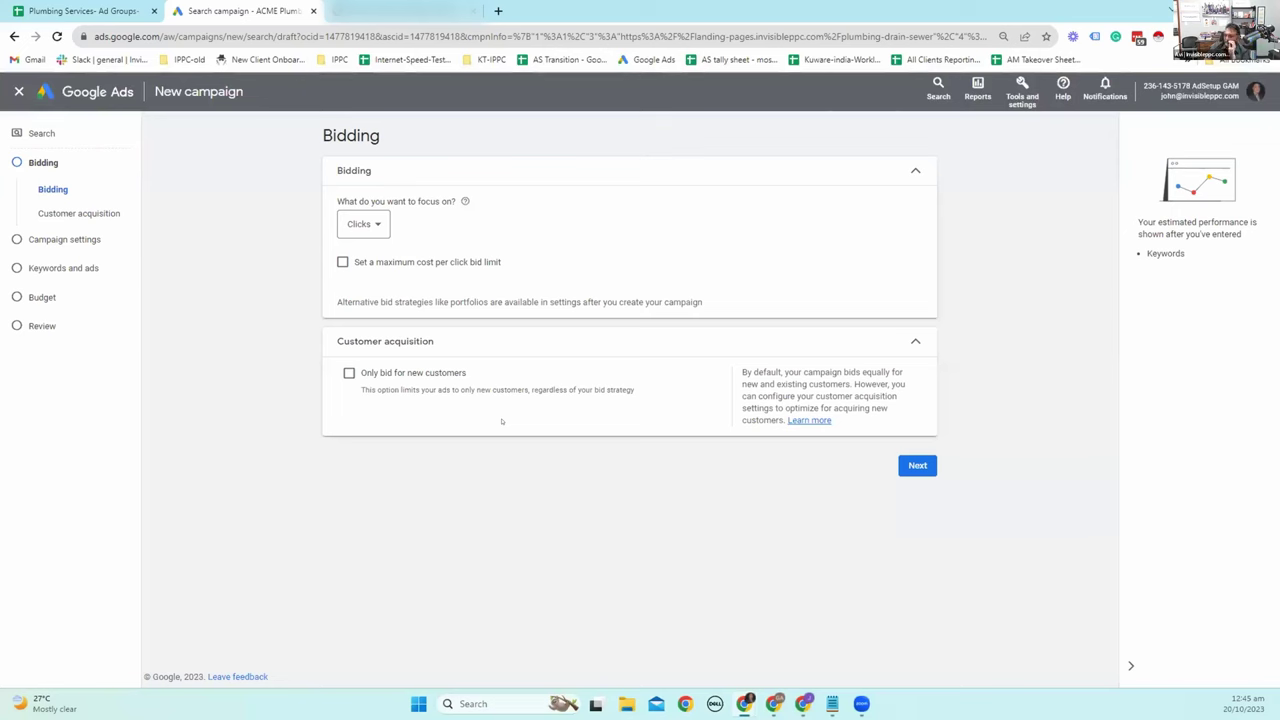
Keep Clicks as the bidding focus without a maximum bid limit, and proceed to the campaign settings.
{"action": "left_click", "coordinate": [363, 224]}
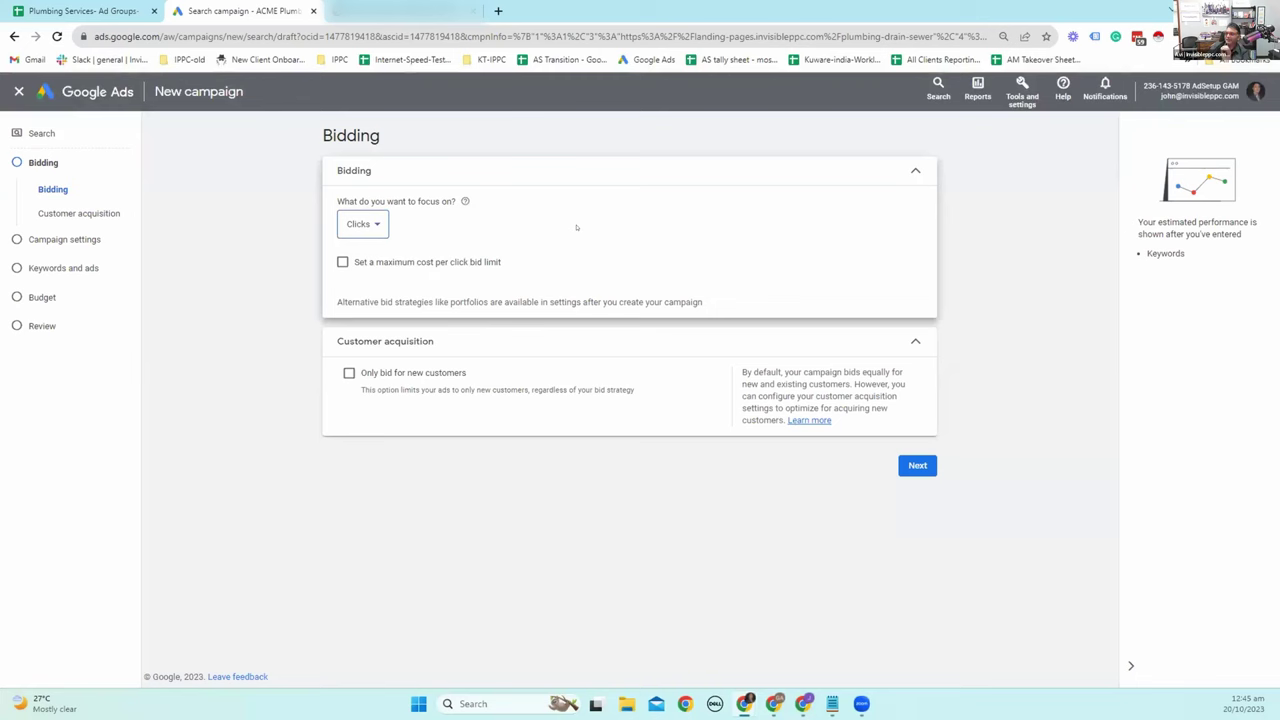
{"action": "left_click", "coordinate": [729, 227]}
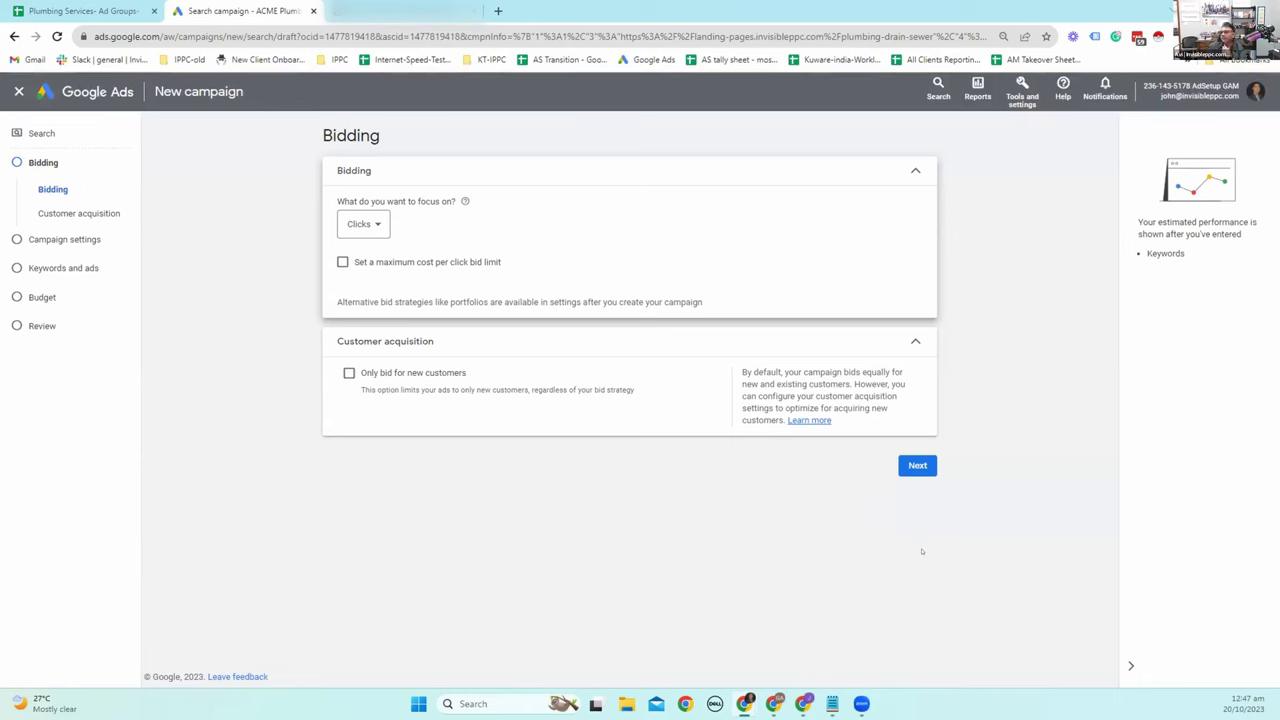
{"action": "left_click", "coordinate": [913, 466]}
{"action": "left_click", "coordinate": [913, 465]}
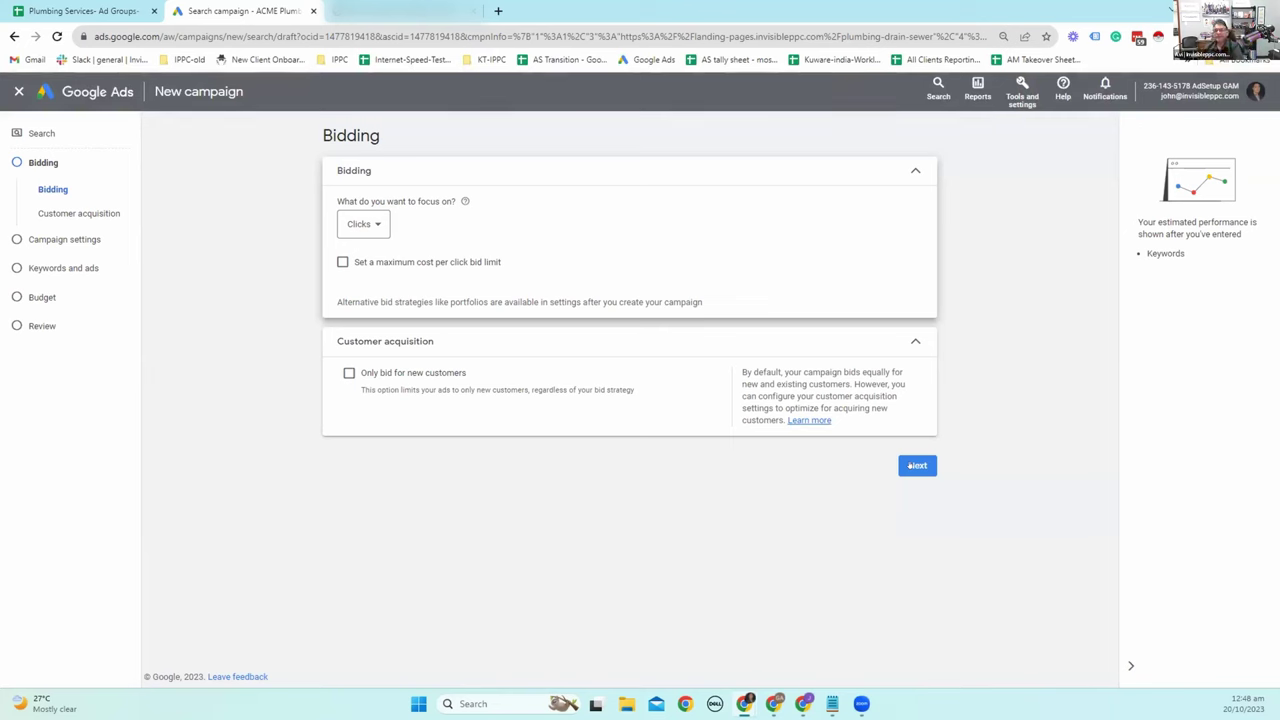
{"action": "left_click", "coordinate": [911, 466]}
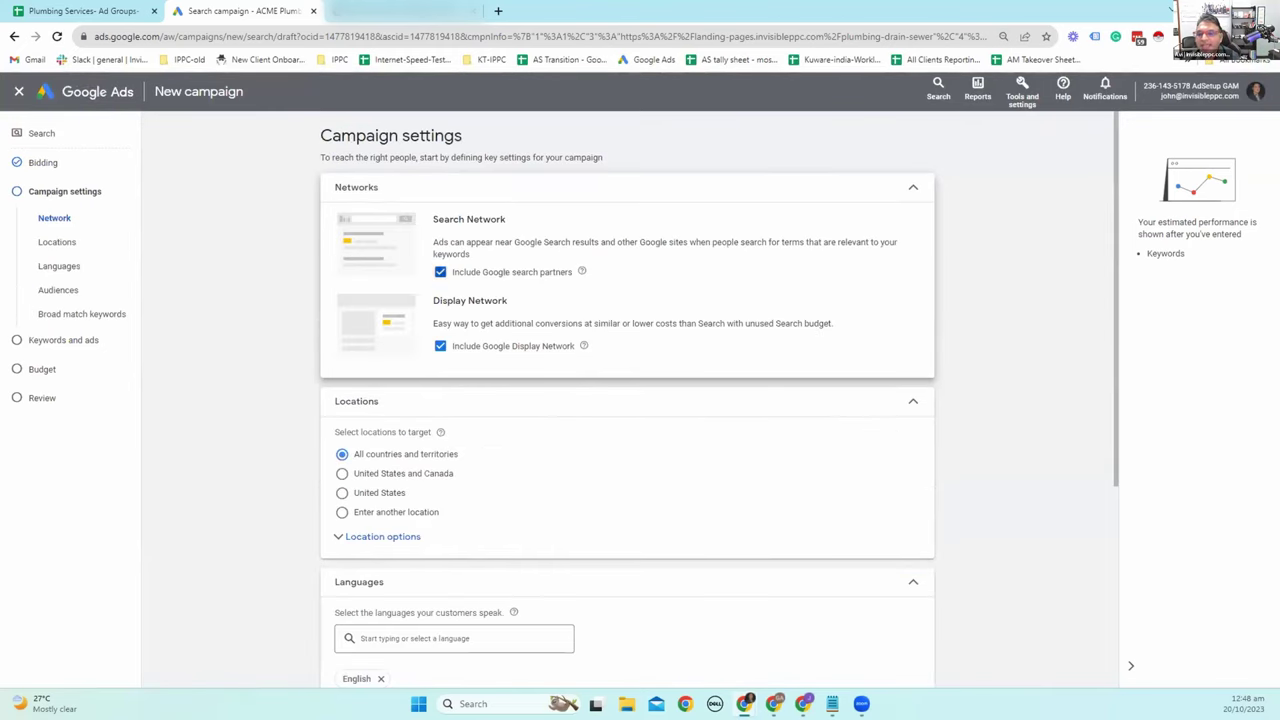
Exclude the Google Display Network from the campaign's networks.
{"action": "left_click", "coordinate": [440, 346]}
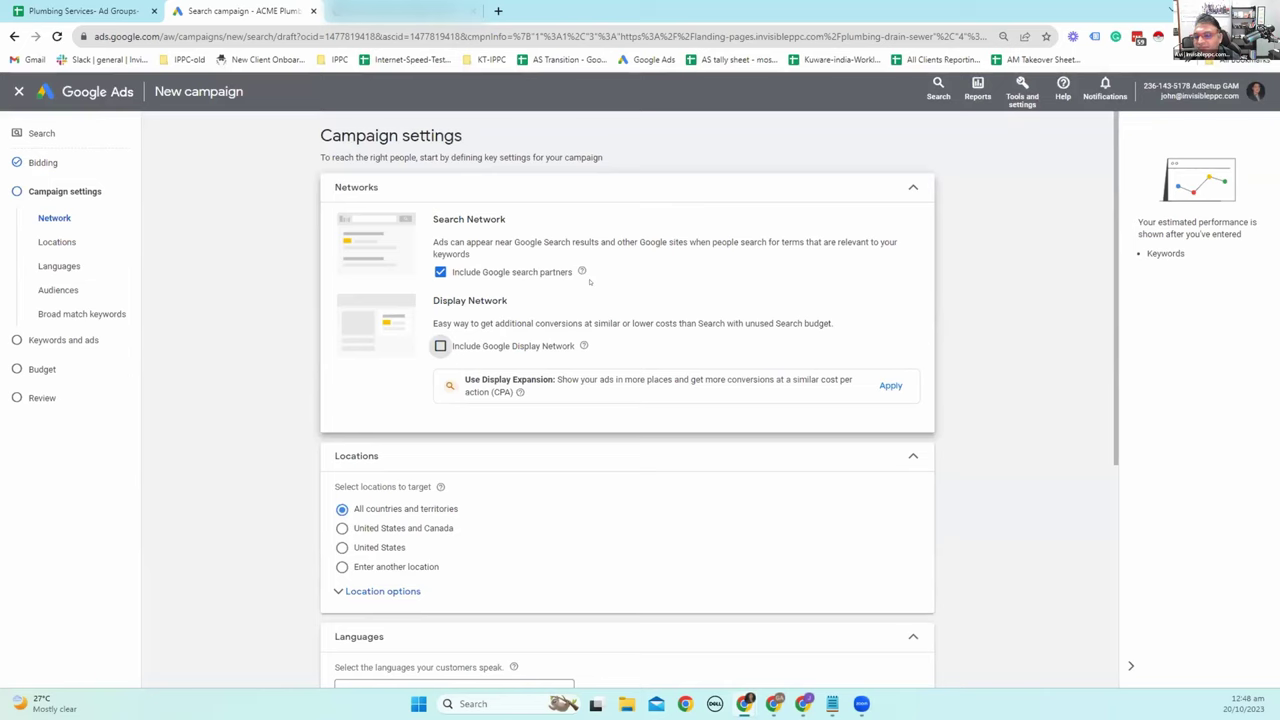
Target the city of Austin, Texas, United States as a custom location for the campaign.
{"action": "scroll", "coordinate": [560, 300], "scroll_direction": "down", "scroll_amount": 1}
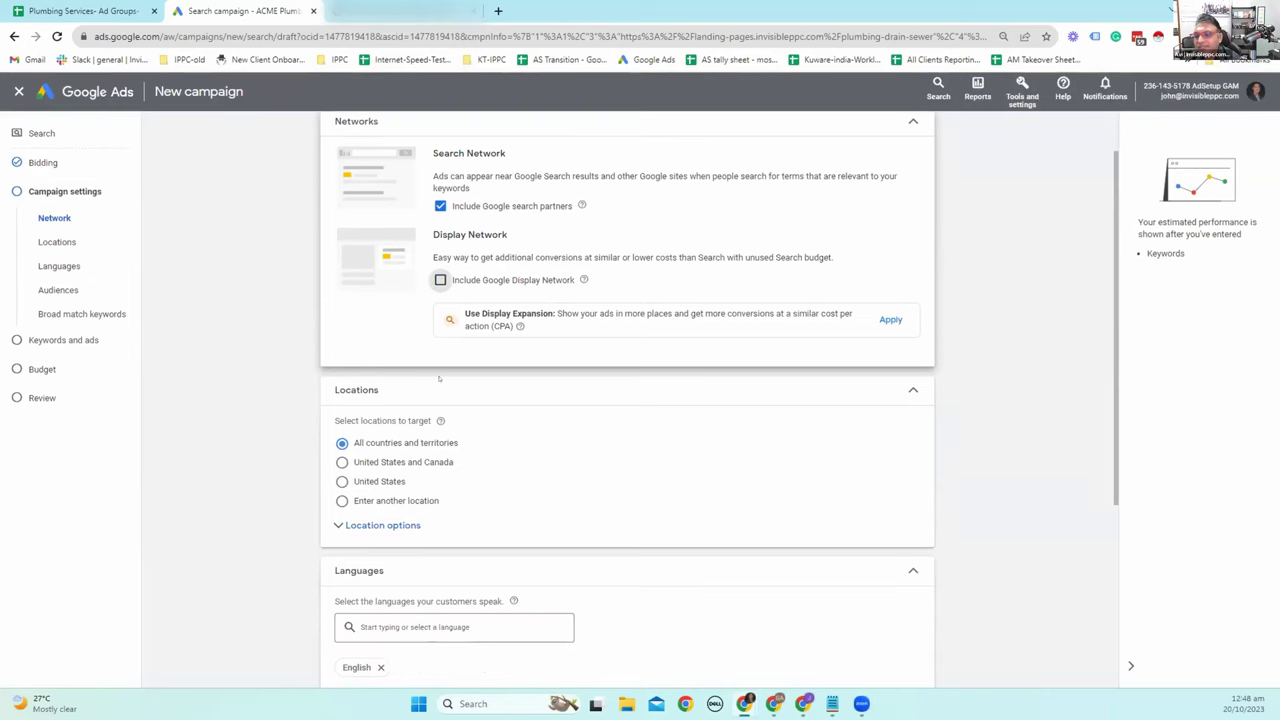
{"action": "left_click", "coordinate": [341, 501]}
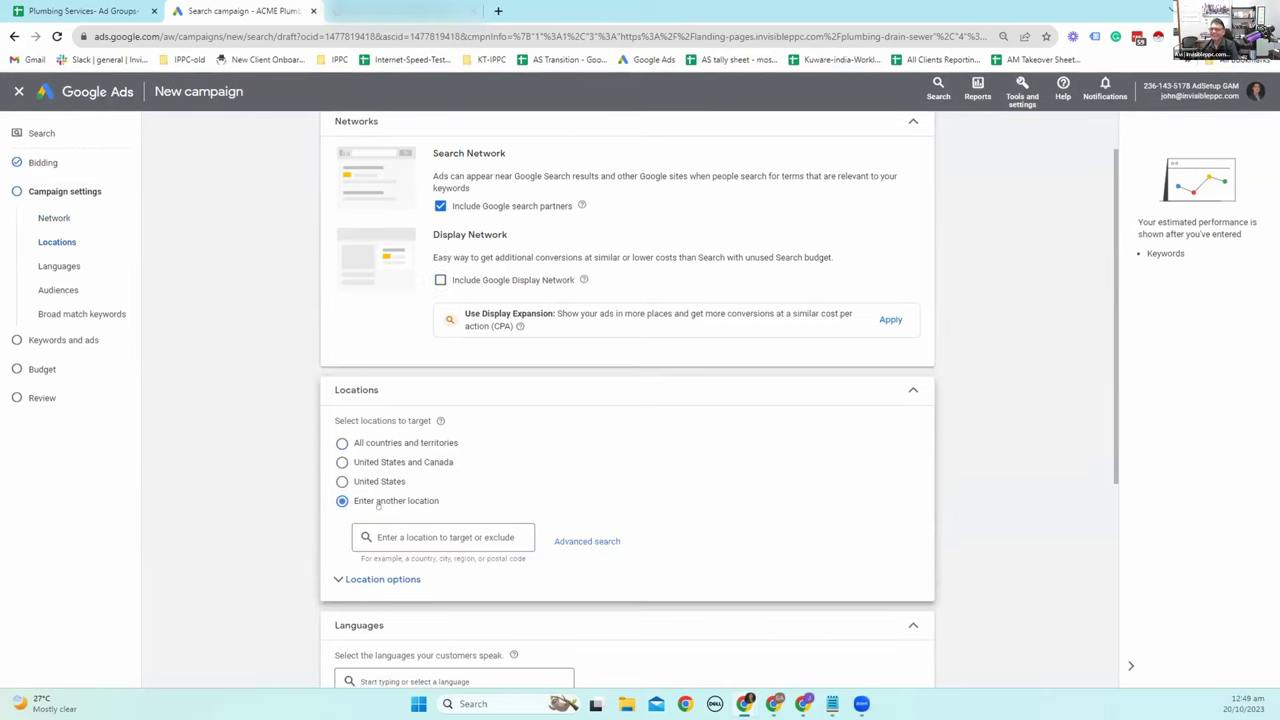
{"action": "scroll", "coordinate": [470, 486], "scroll_direction": "down", "scroll_amount": 1}
{"action": "type", "text": "austin"}
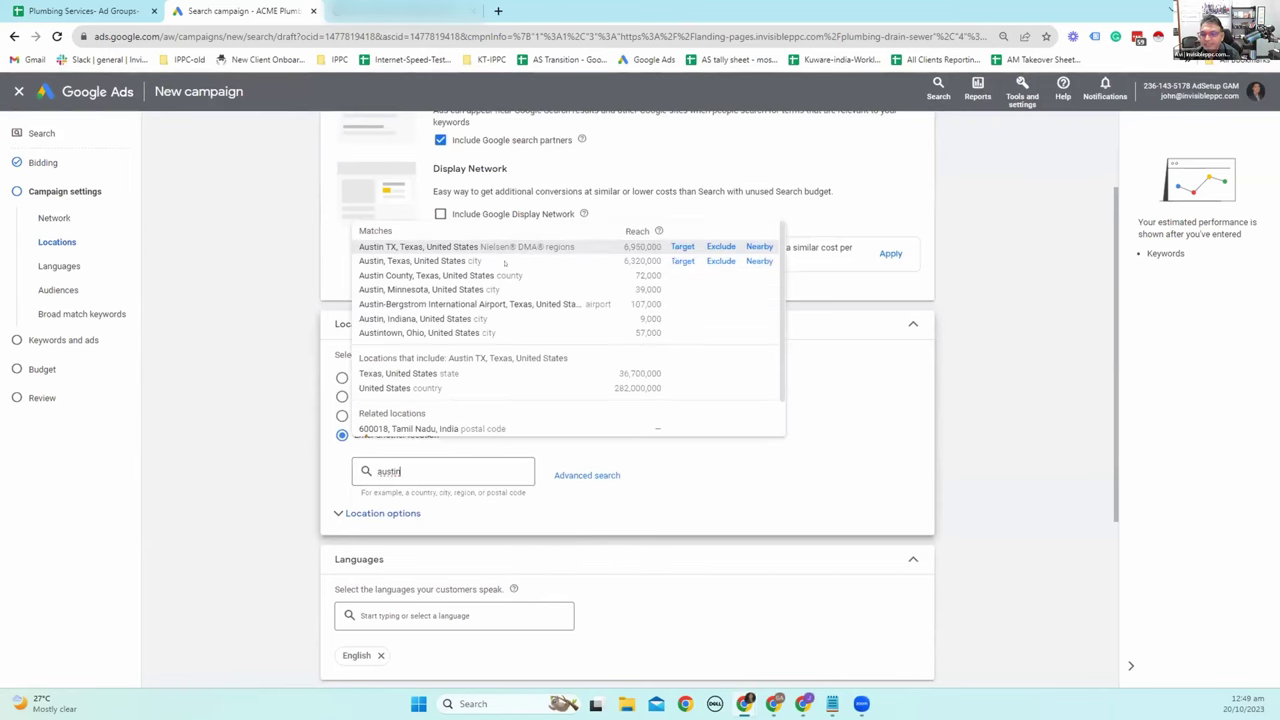
{"action": "left_click", "coordinate": [682, 261]}
Set the location options to target only Presence: people in or regularly in the targeted locations.
{"action": "scroll", "coordinate": [525, 453], "scroll_direction": "down", "scroll_amount": 1}
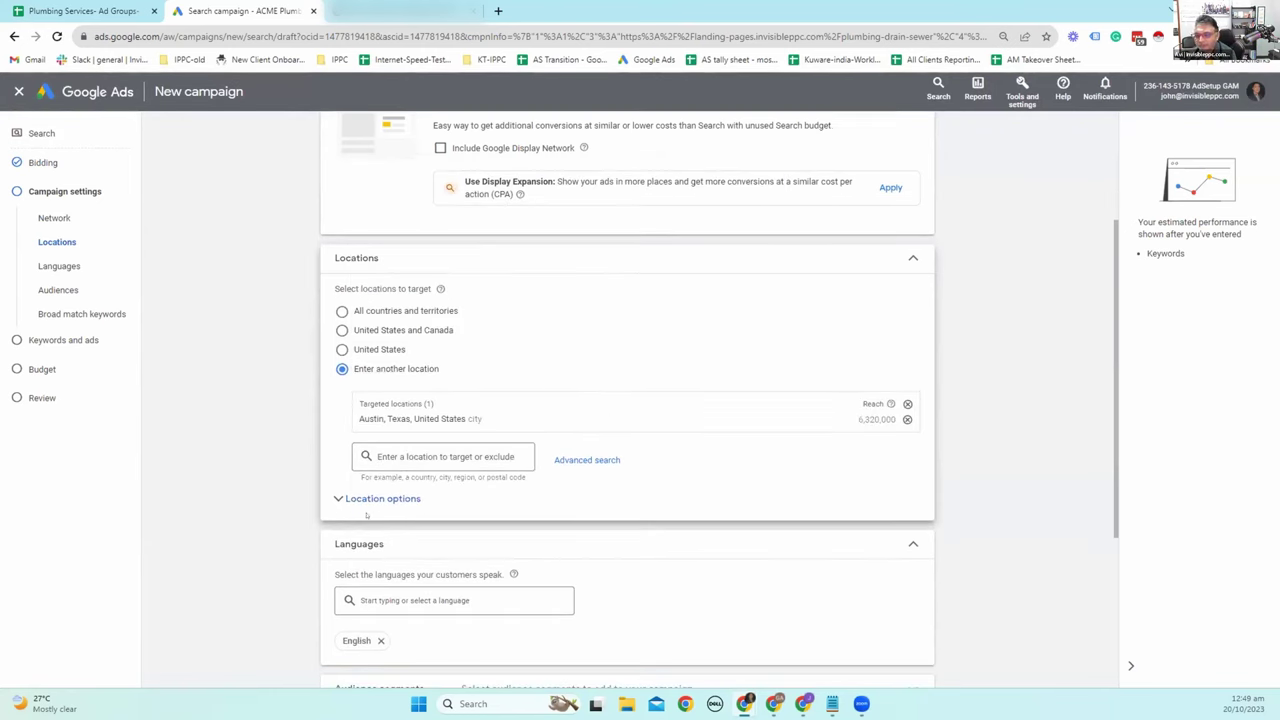
{"action": "left_click", "coordinate": [375, 498]}
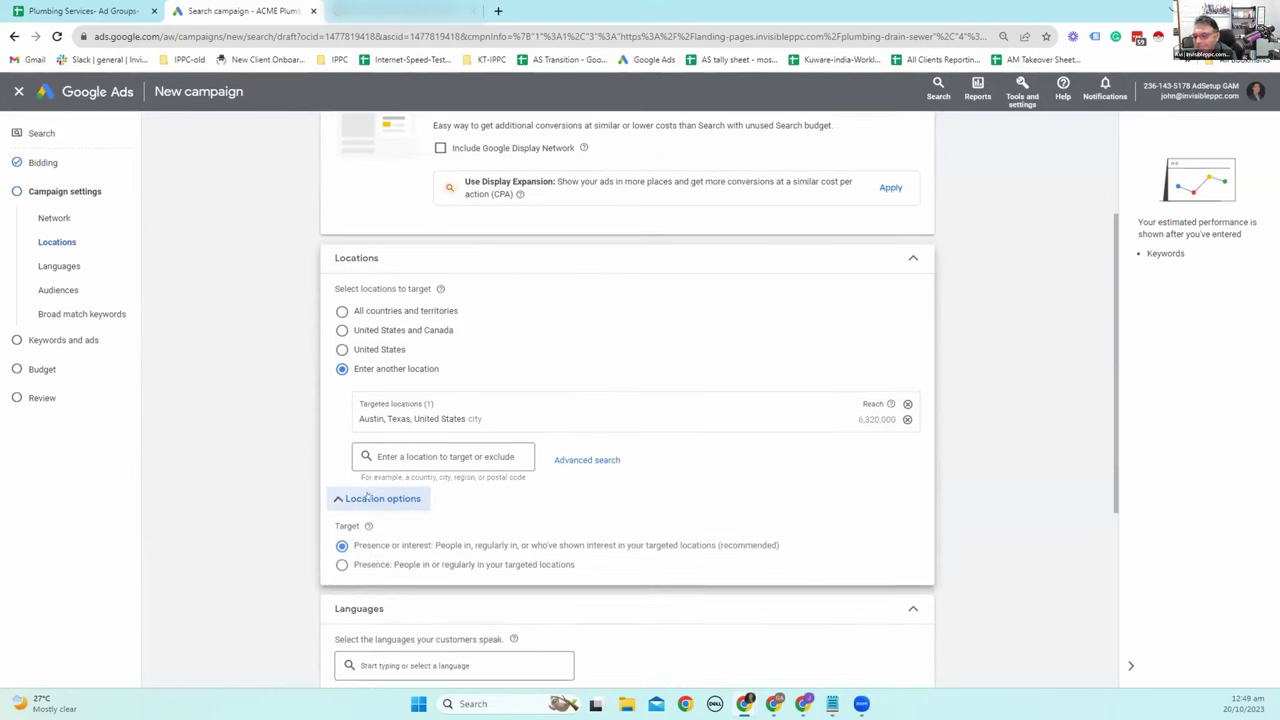
{"action": "left_click", "coordinate": [343, 565]}
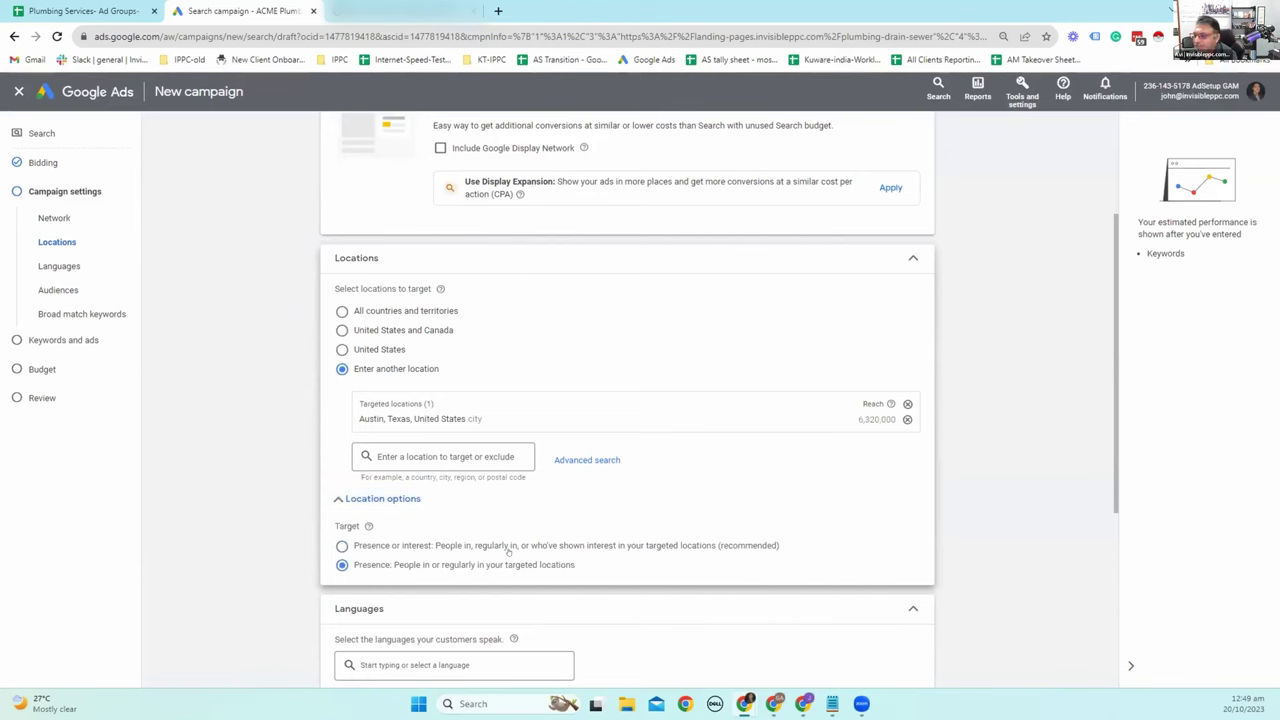
Search the audience segments for plumbing and add the in-market segment Plumbing Services to the campaign.
{"action": "scroll", "coordinate": [510, 553], "scroll_direction": "down", "scroll_amount": 1}
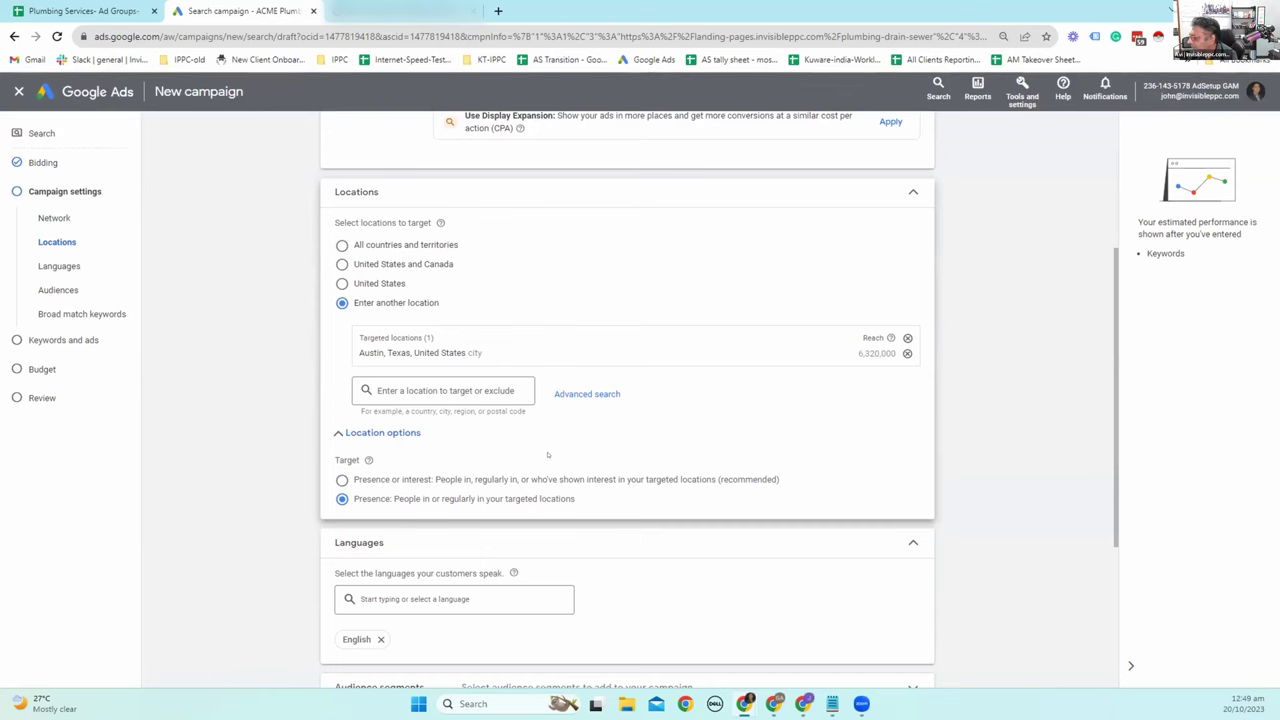
{"action": "scroll", "coordinate": [547, 455], "scroll_direction": "down", "scroll_amount": 1}
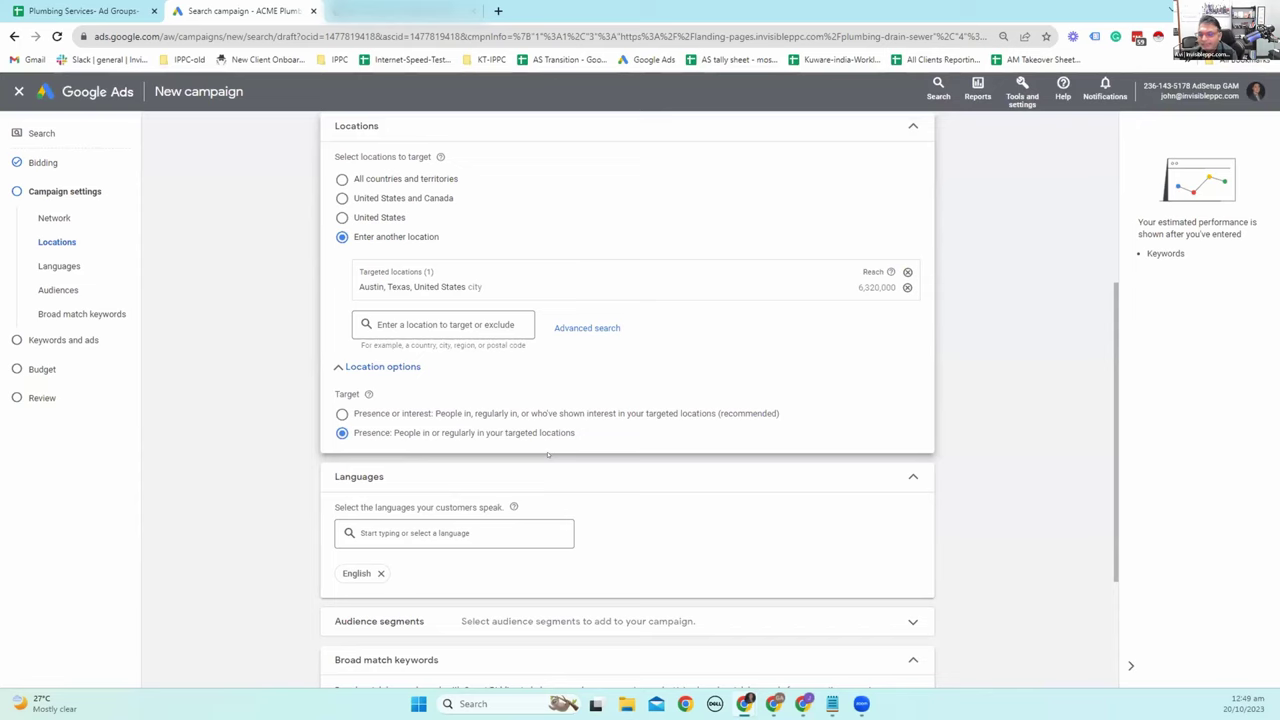
{"action": "scroll", "coordinate": [480, 423], "scroll_direction": "down", "scroll_amount": 2}
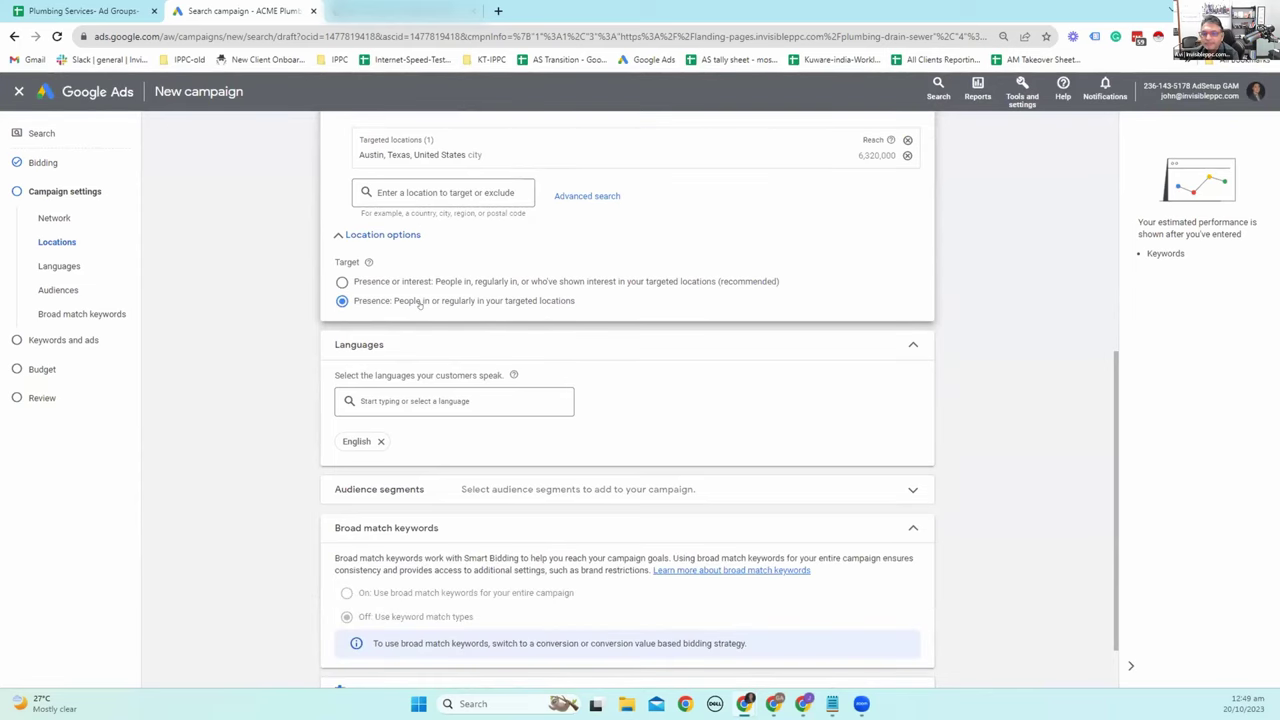
{"action": "scroll", "coordinate": [387, 451], "scroll_direction": "down", "scroll_amount": 1}
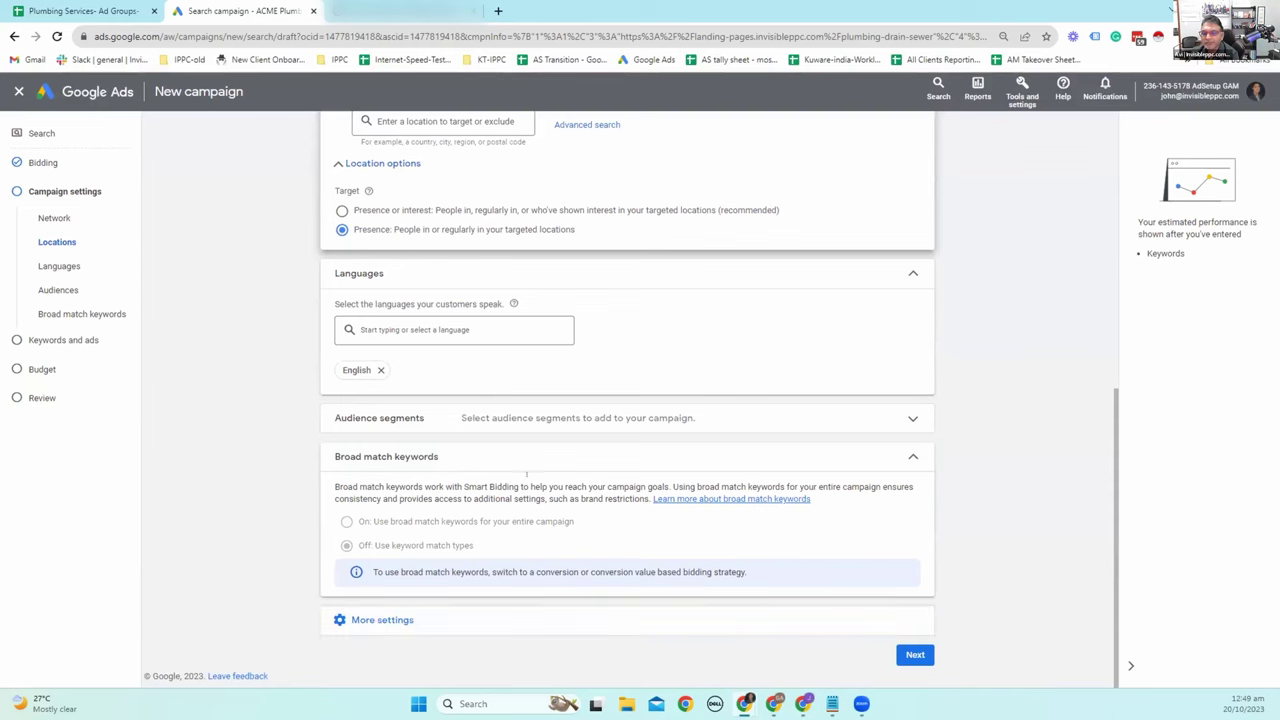
{"action": "left_click", "coordinate": [670, 416]}
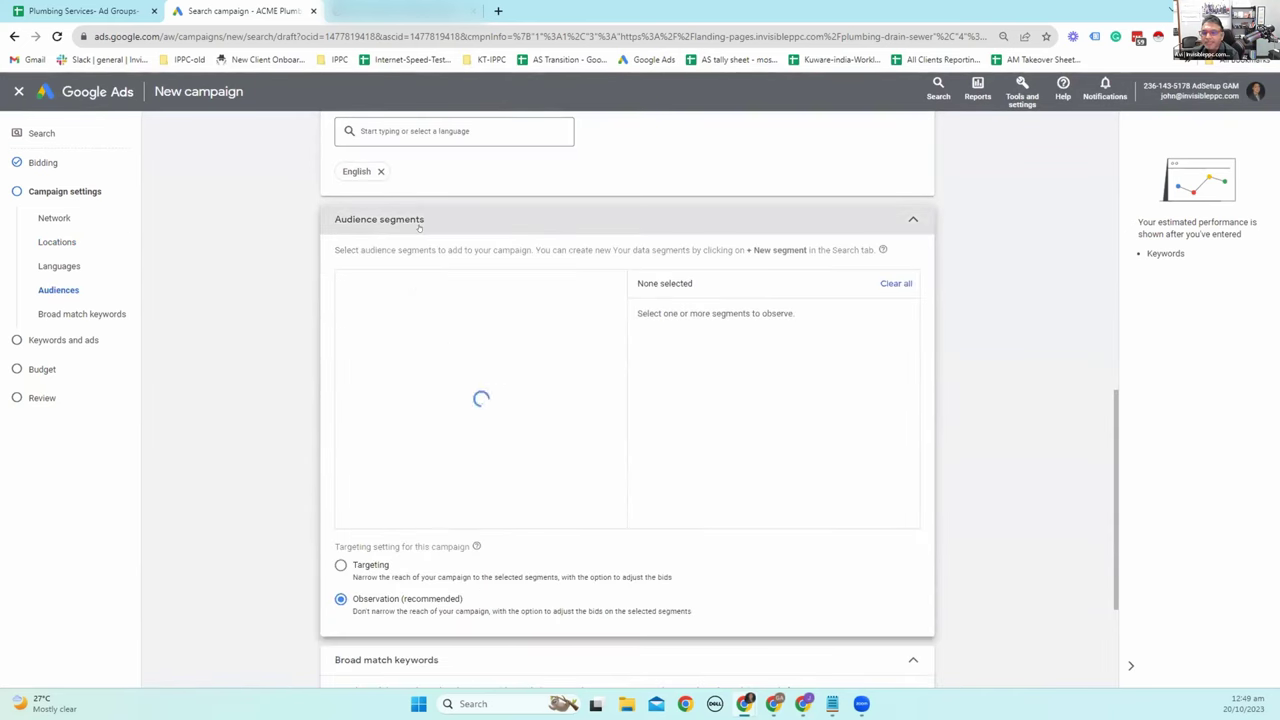
{"action": "left_click", "coordinate": [391, 310]}
{"action": "type", "text": "pl"}
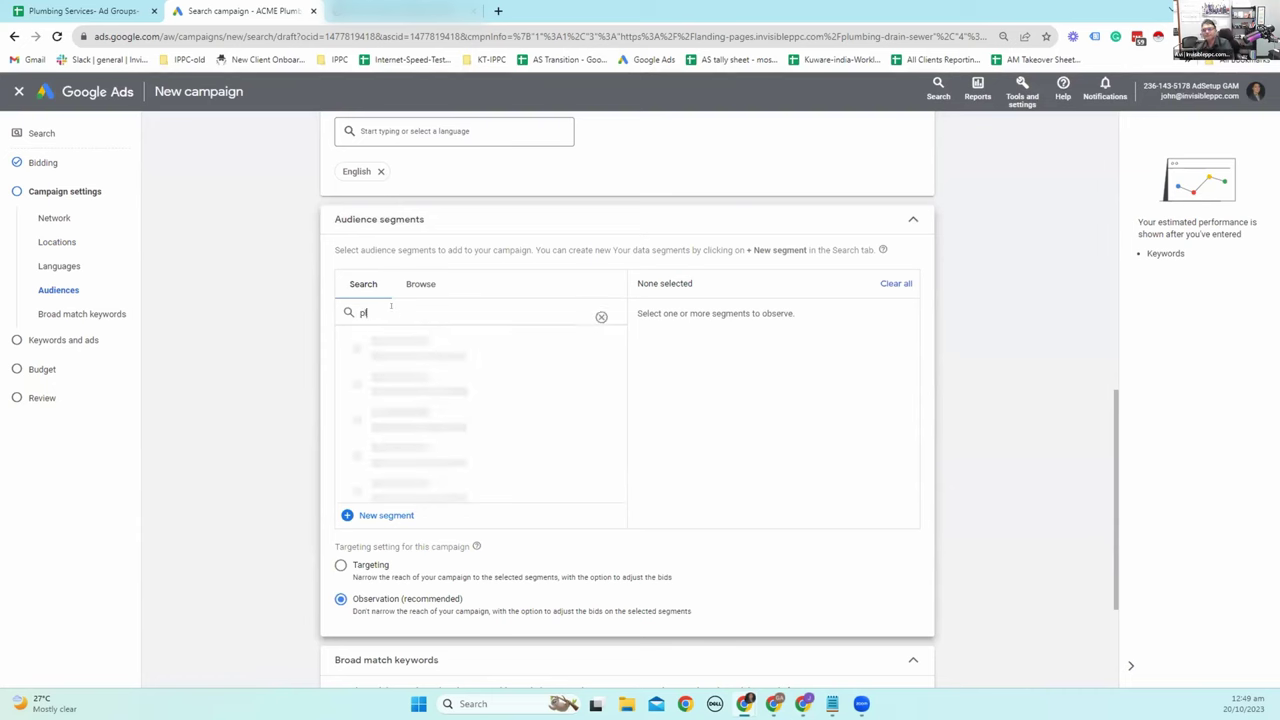
{"action": "type", "text": "umbing"}
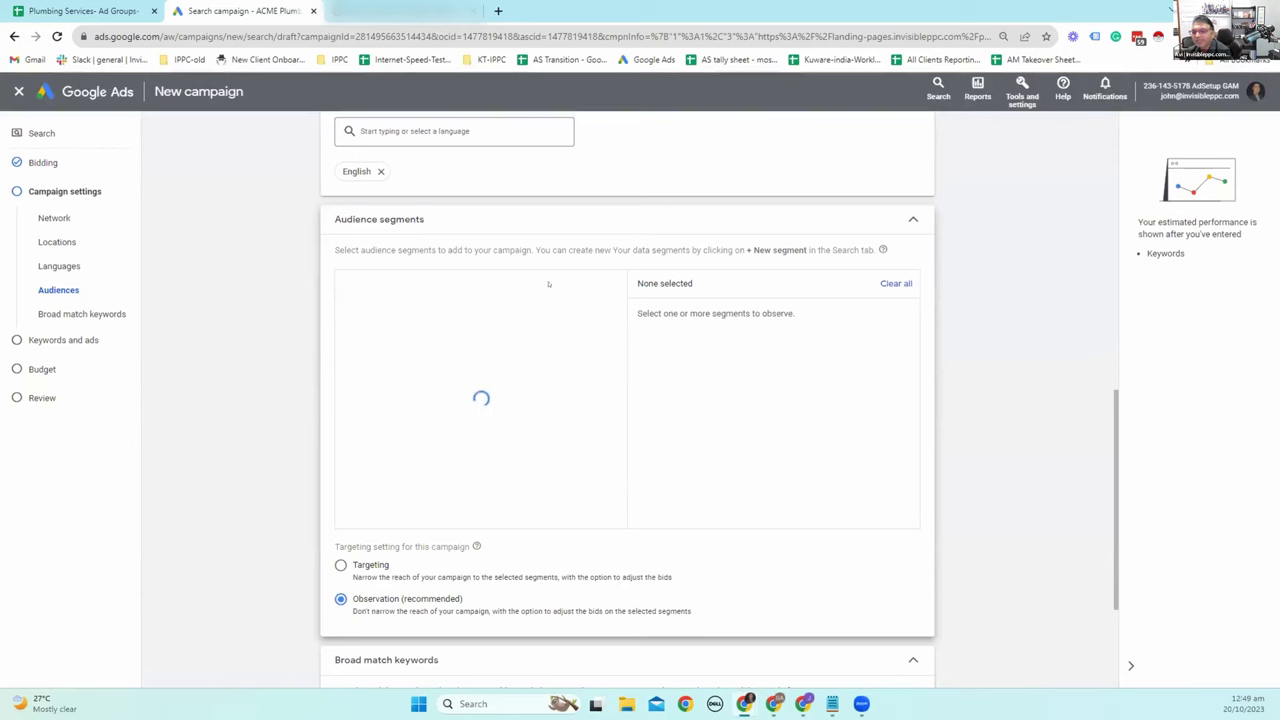
{"action": "scroll", "coordinate": [530, 310], "scroll_direction": "up", "scroll_amount": 1}
{"action": "scroll", "coordinate": [535, 345], "scroll_direction": "down", "scroll_amount": 1}
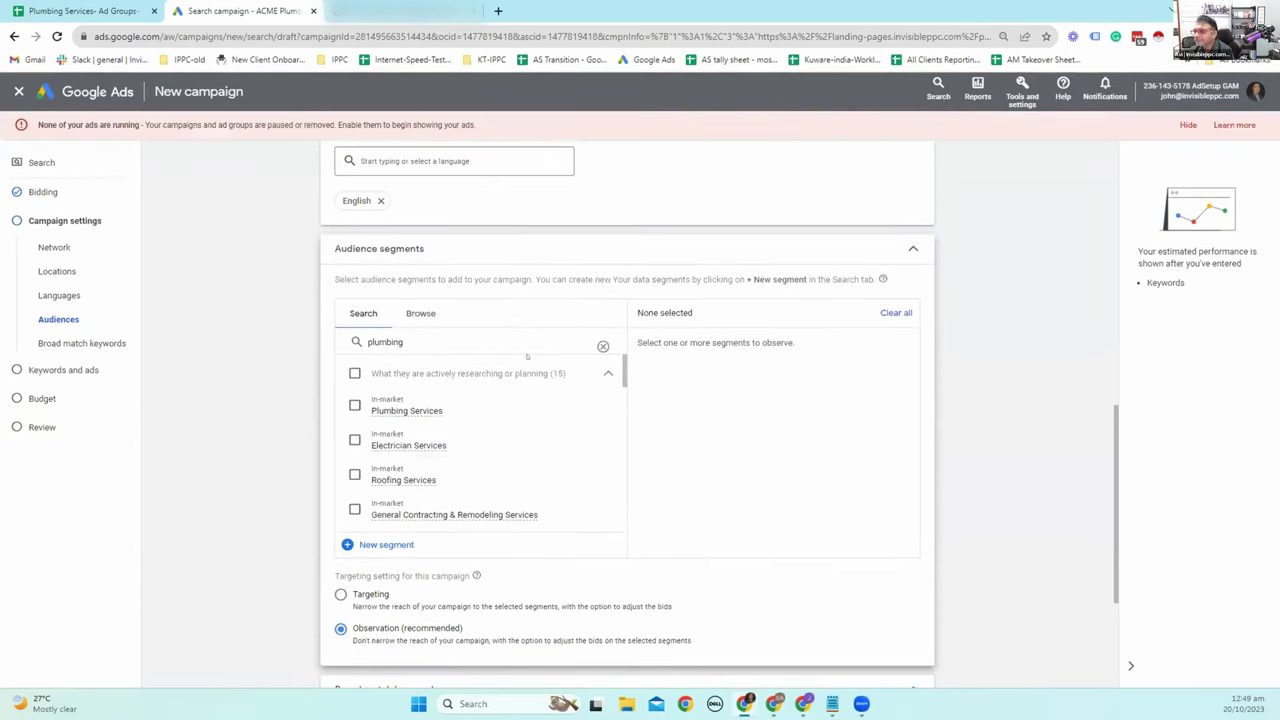
{"action": "left_click", "coordinate": [355, 405]}
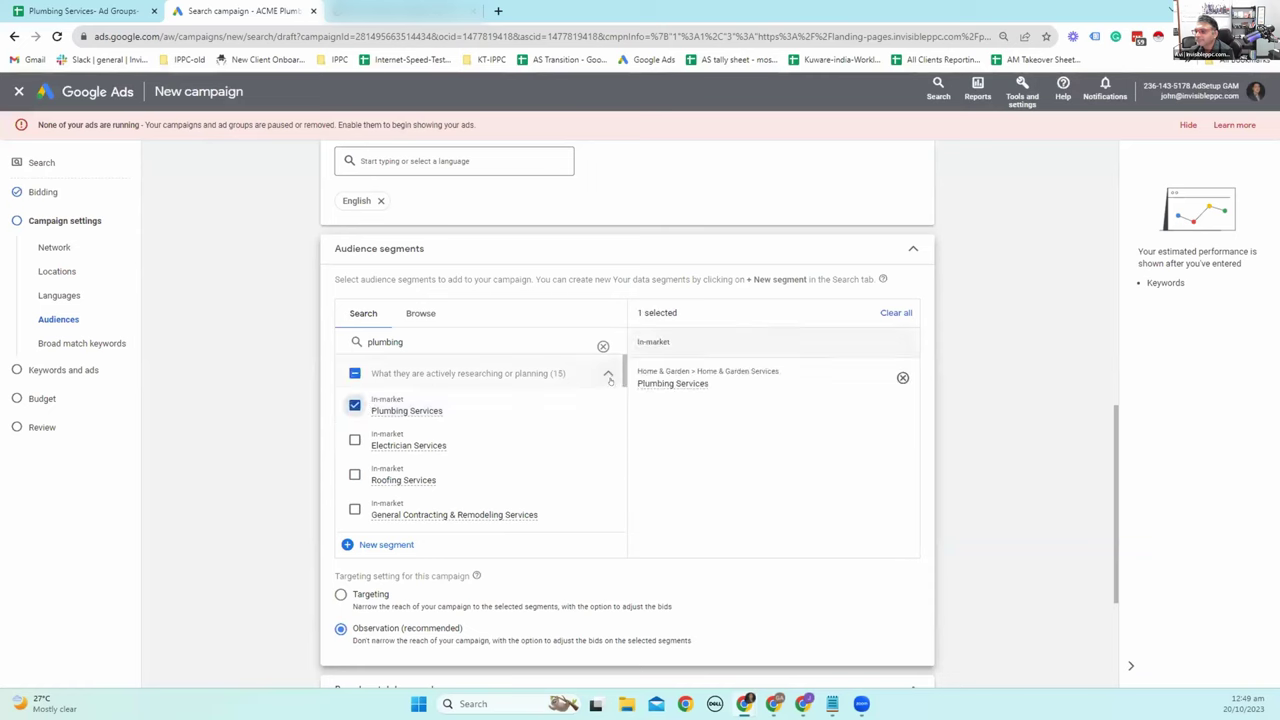
Set the campaign's ad rotation to Do not optimize: Rotate ads indefinitely.
{"action": "scroll", "coordinate": [571, 423], "scroll_direction": "down", "scroll_amount": 5}
{"action": "scroll", "coordinate": [907, 409], "scroll_direction": "down", "scroll_amount": 3}
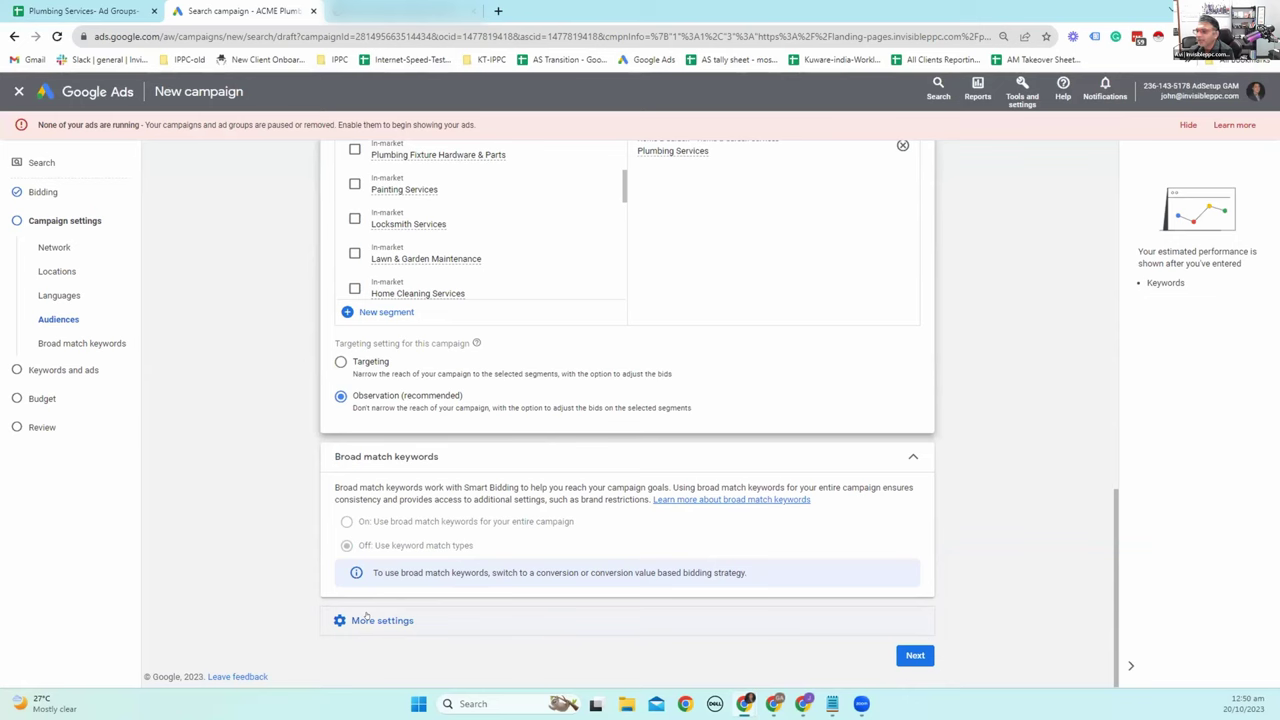
{"action": "left_click", "coordinate": [370, 620]}
{"action": "scroll", "coordinate": [706, 421], "scroll_direction": "down", "scroll_amount": 2}
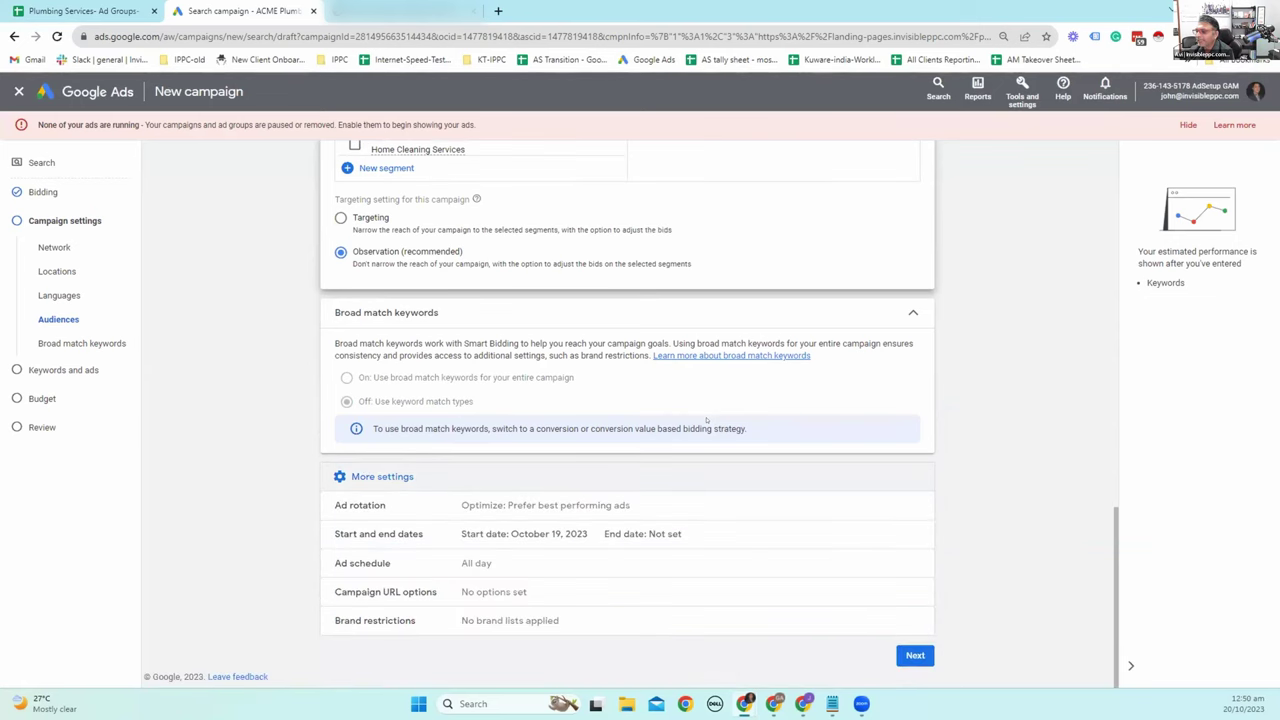
{"action": "left_click", "coordinate": [673, 505]}
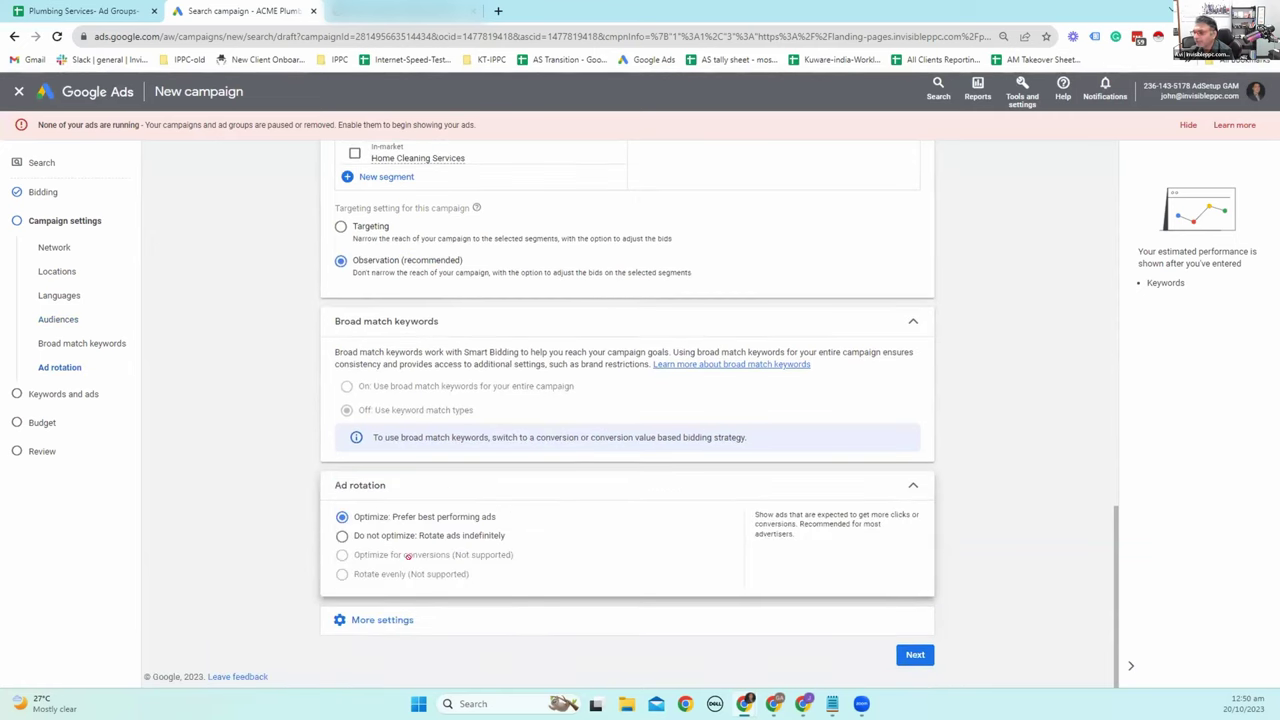
{"action": "left_click", "coordinate": [420, 536]}
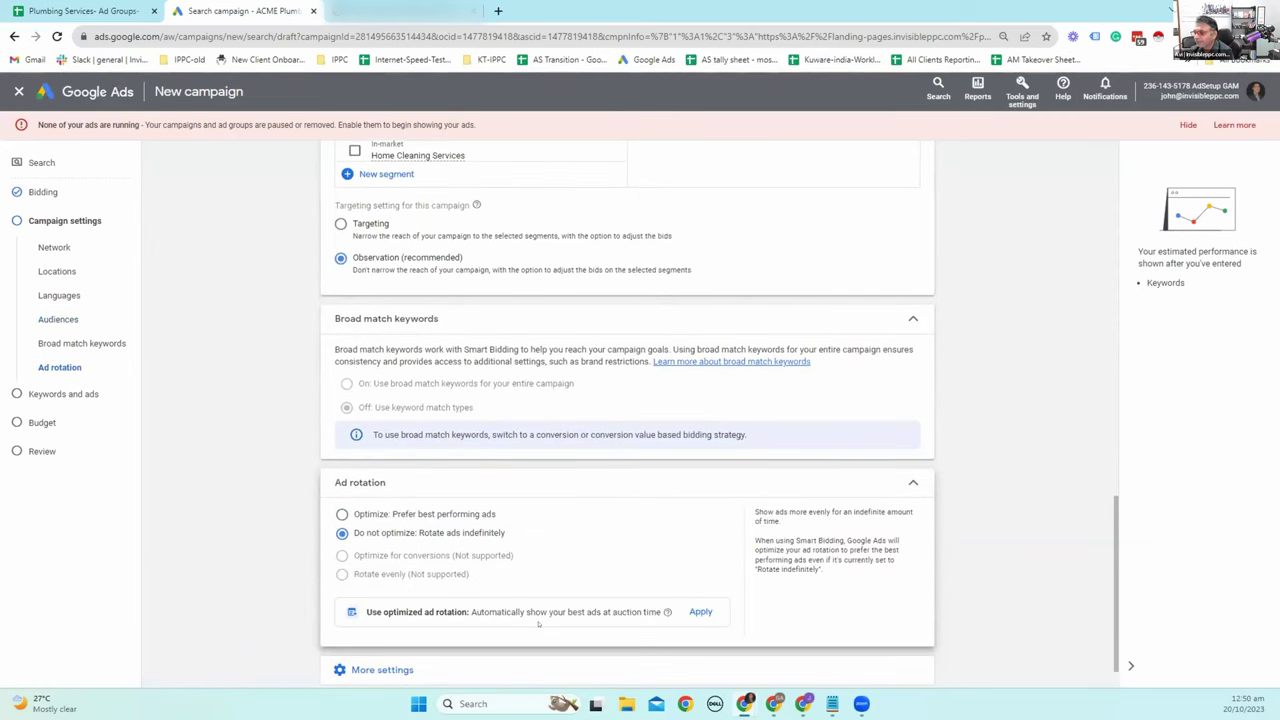
Set the first ad schedule period to run on all days from 07:00 to 17:00.
{"action": "scroll", "coordinate": [640, 560], "scroll_direction": "down", "scroll_amount": 1}
{"action": "left_click", "coordinate": [534, 620]}
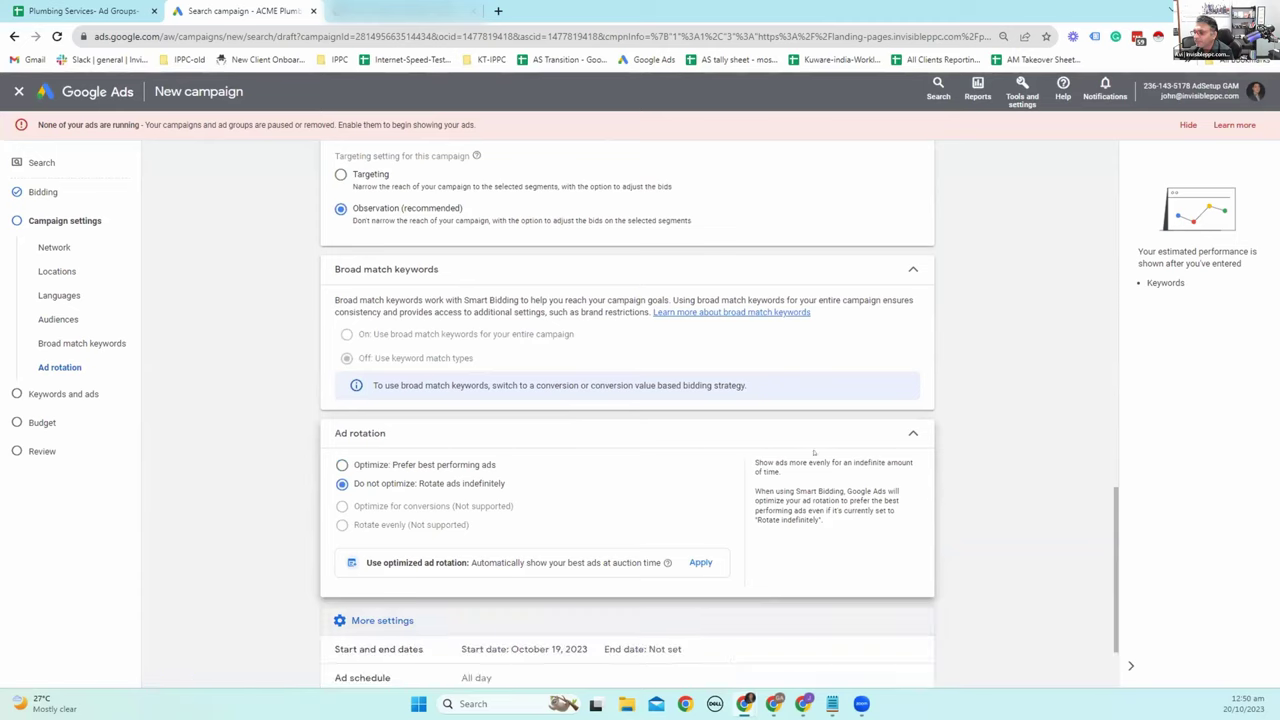
{"action": "scroll", "coordinate": [813, 453], "scroll_direction": "down", "scroll_amount": 1}
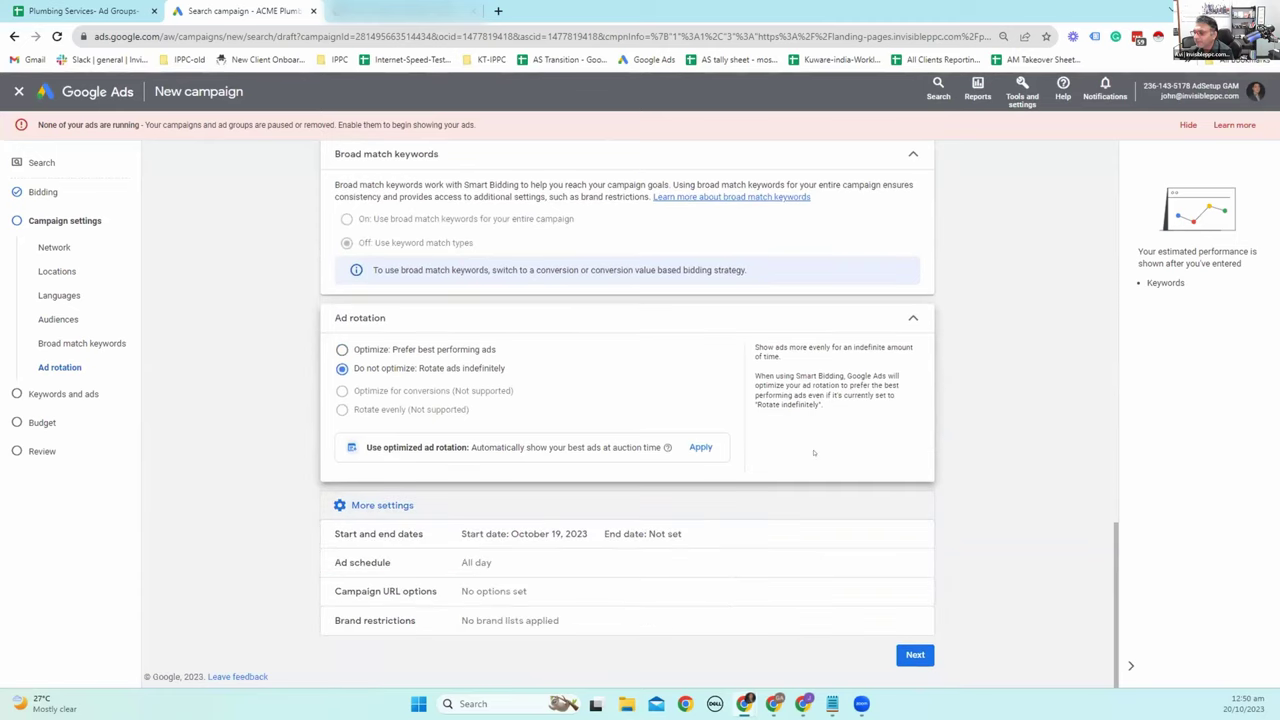
{"action": "left_click", "coordinate": [549, 565]}
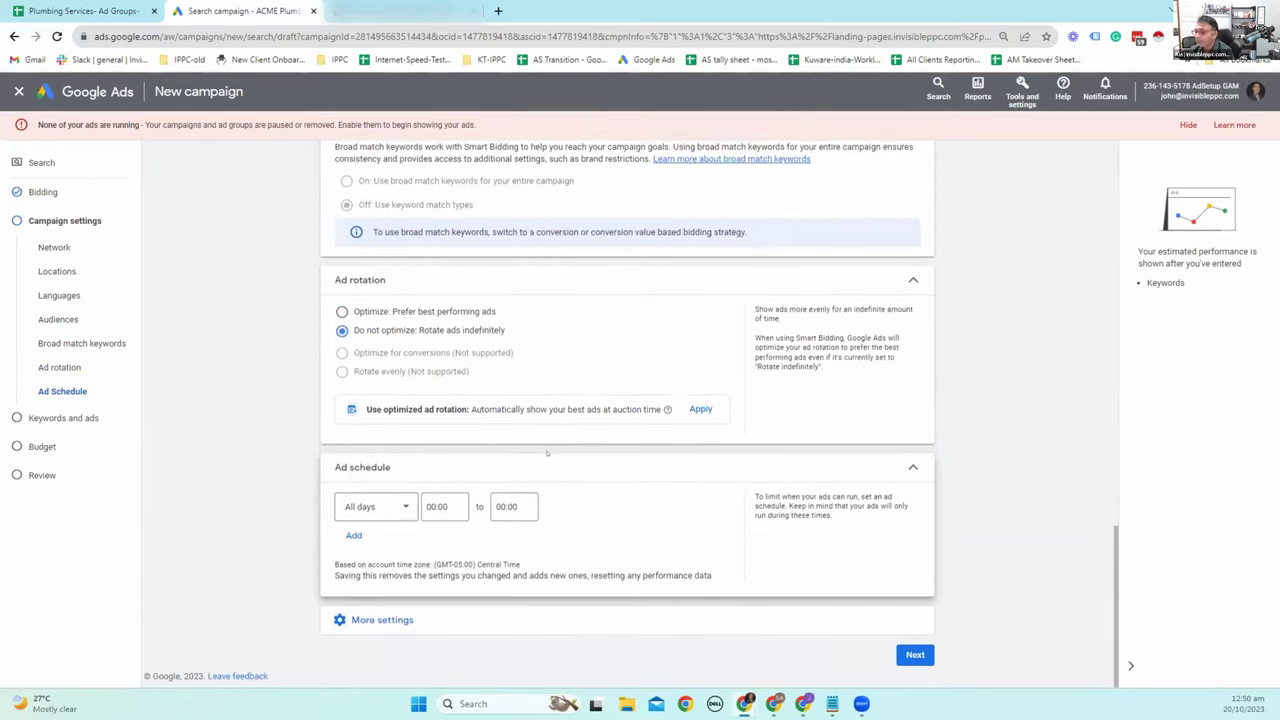
{"action": "left_click", "coordinate": [444, 507]}
{"action": "scroll", "coordinate": [440, 360], "scroll_direction": "down", "scroll_amount": 5}
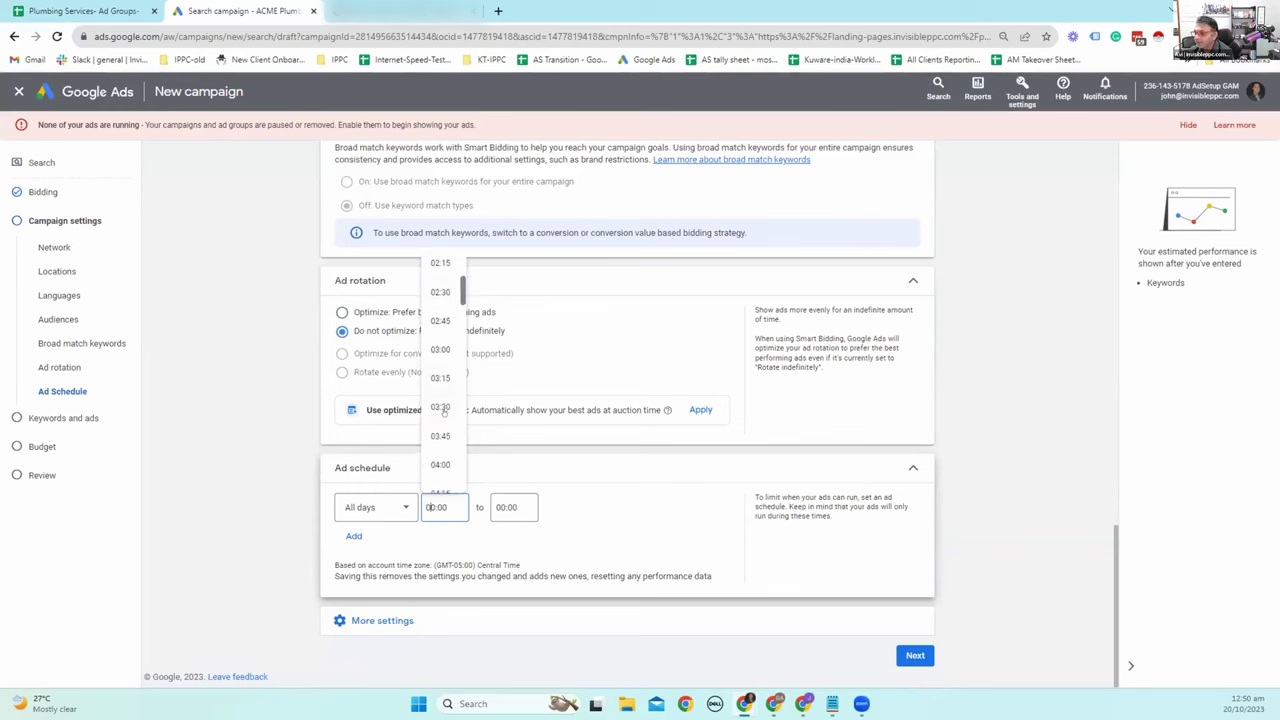
{"action": "scroll", "coordinate": [442, 423], "scroll_direction": "down", "scroll_amount": 1}
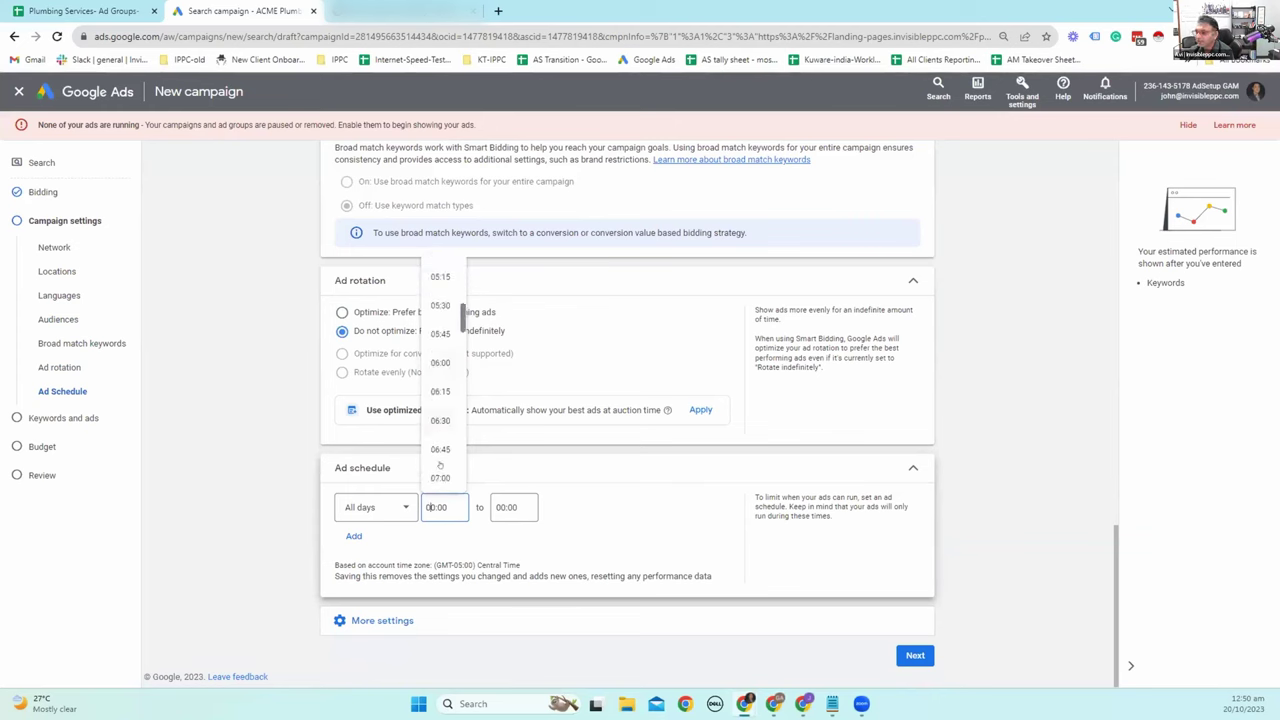
{"action": "left_click", "coordinate": [505, 507]}
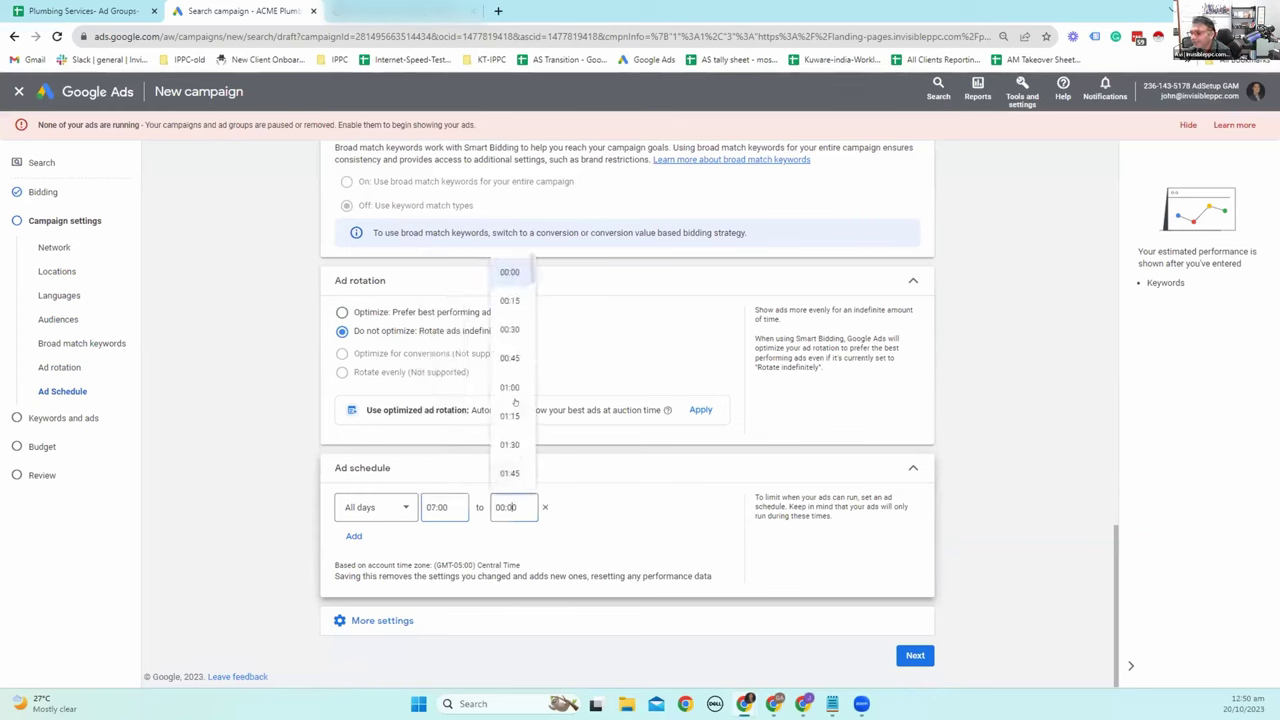
{"action": "scroll", "coordinate": [505, 440], "scroll_direction": "down", "scroll_amount": 10}
{"action": "scroll", "coordinate": [504, 462], "scroll_direction": "down", "scroll_amount": 9}
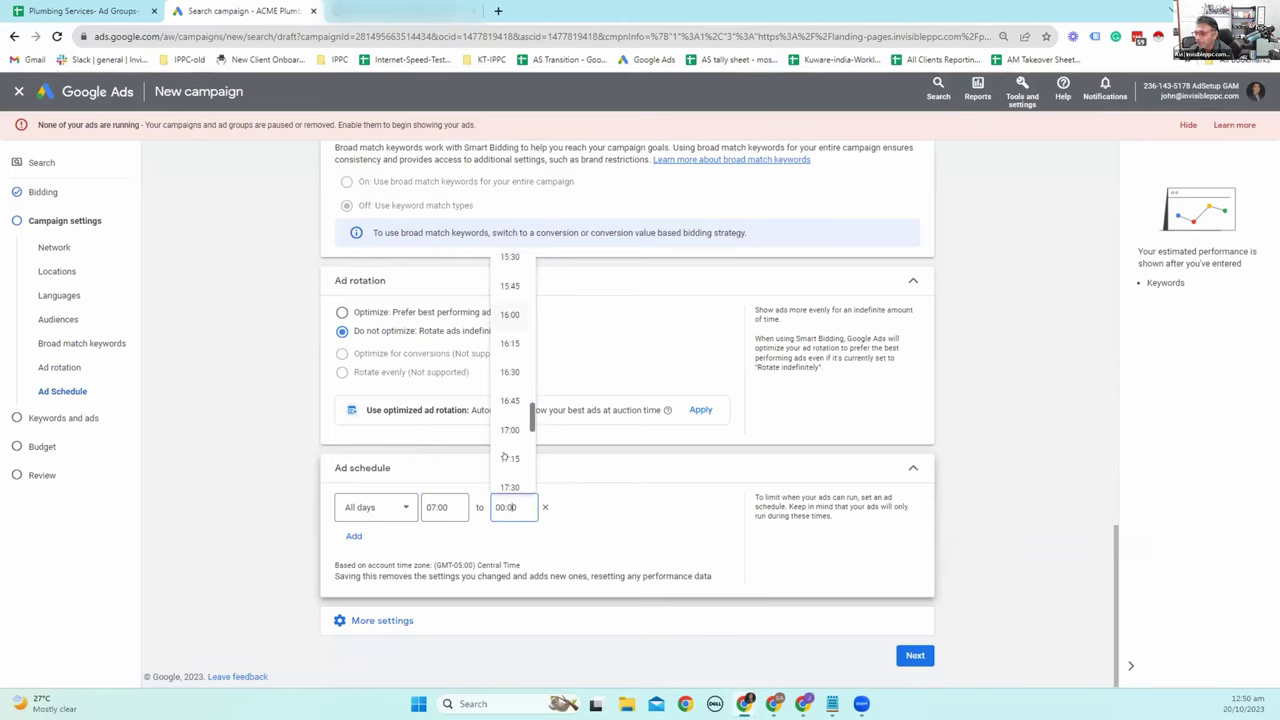
{"action": "left_click", "coordinate": [508, 364]}
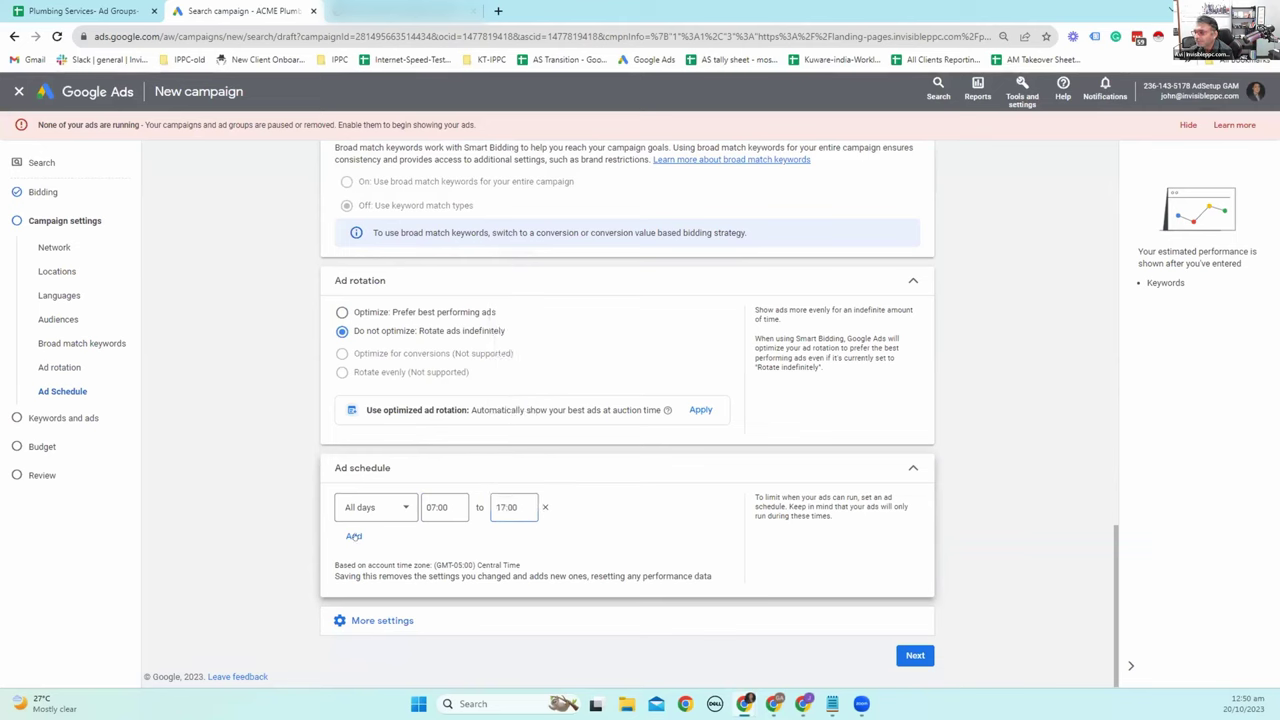
Add a second ad schedule period for all days from 17:00 to 22:00.
{"action": "left_click", "coordinate": [353, 536]}
{"action": "left_click", "coordinate": [430, 545]}
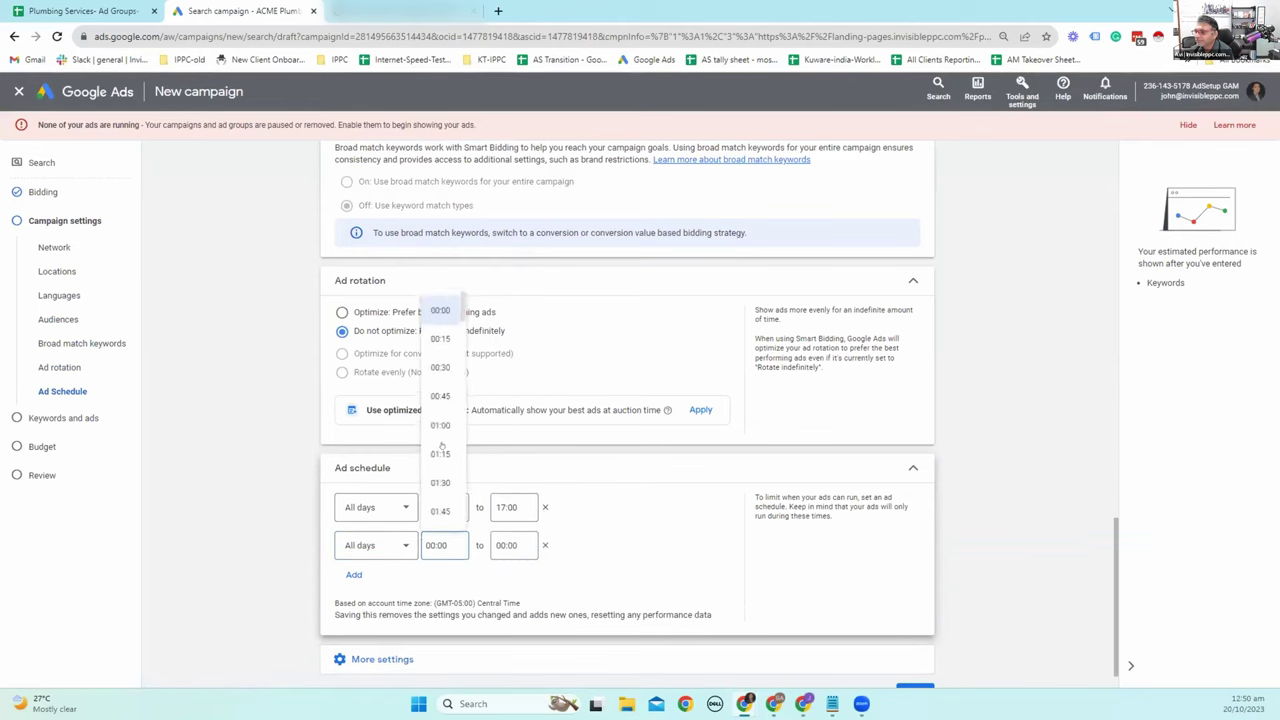
{"action": "scroll", "coordinate": [432, 488], "scroll_direction": "down", "scroll_amount": 15}
{"action": "scroll", "coordinate": [432, 488], "scroll_direction": "down", "scroll_amount": 5}
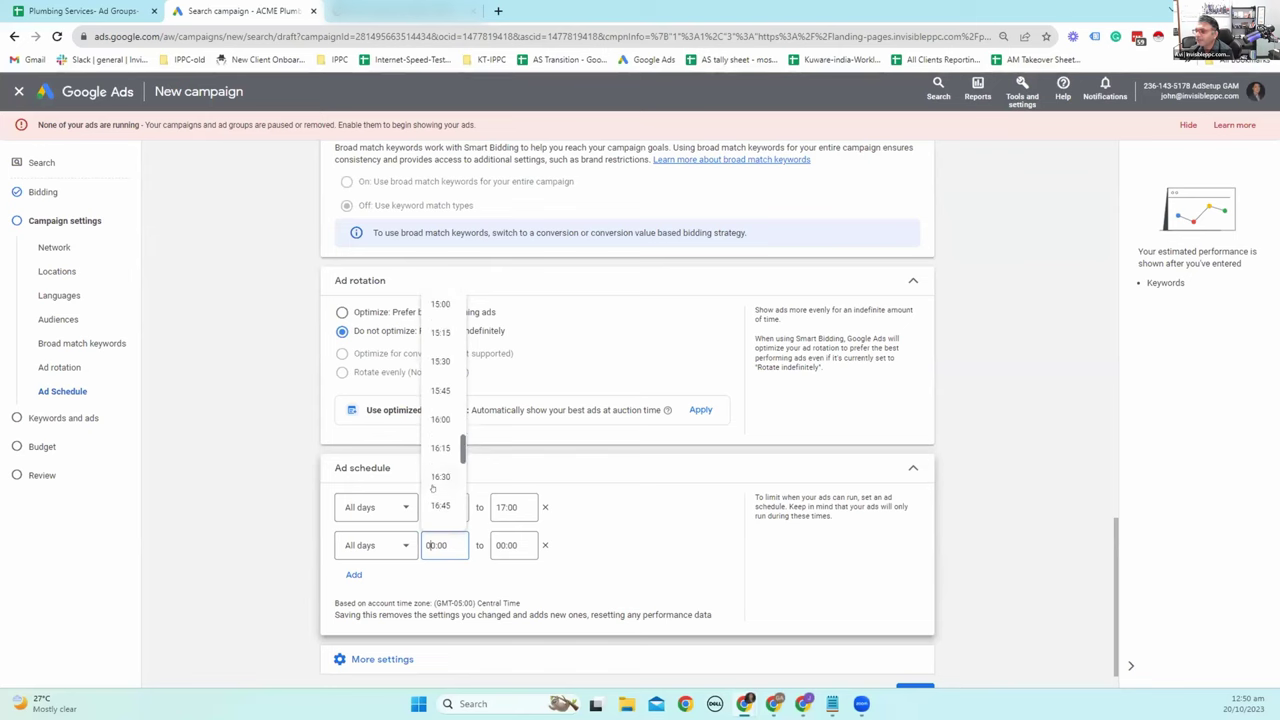
{"action": "left_click", "coordinate": [440, 467]}
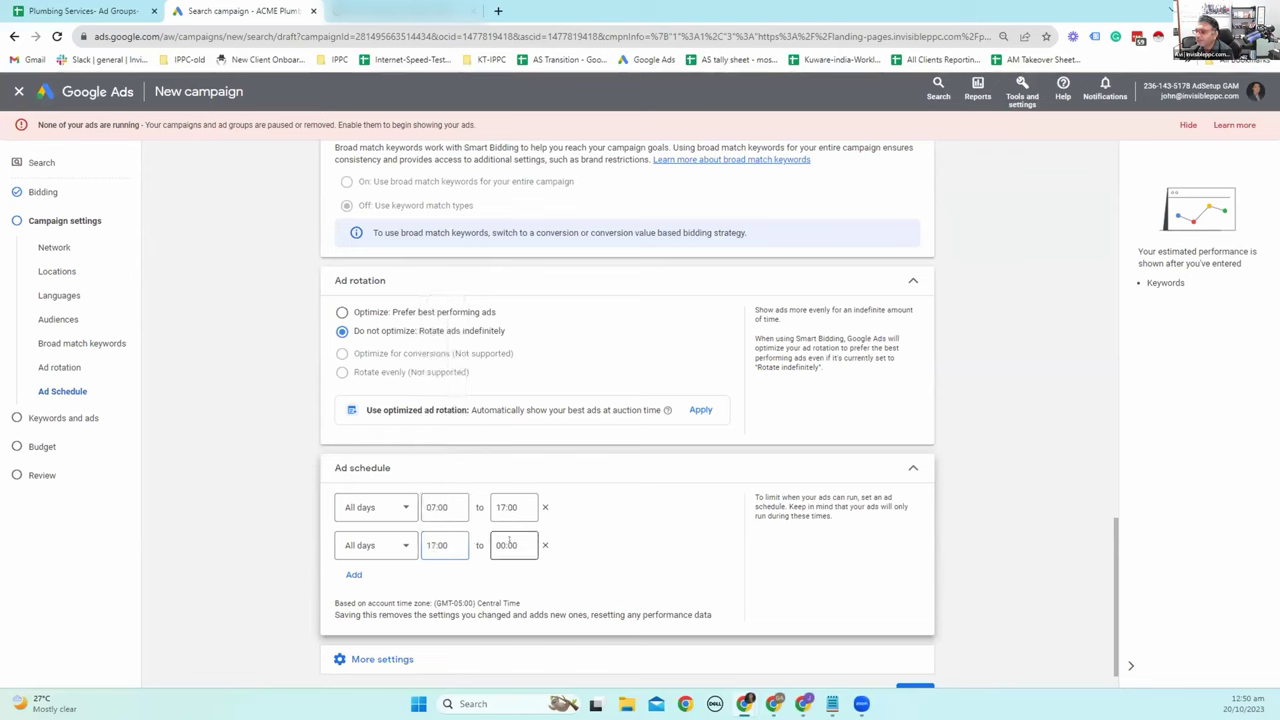
{"action": "left_click", "coordinate": [510, 545]}
{"action": "scroll", "coordinate": [493, 456], "scroll_direction": "down", "scroll_amount": 5}
{"action": "scroll", "coordinate": [493, 456], "scroll_direction": "down", "scroll_amount": 17}
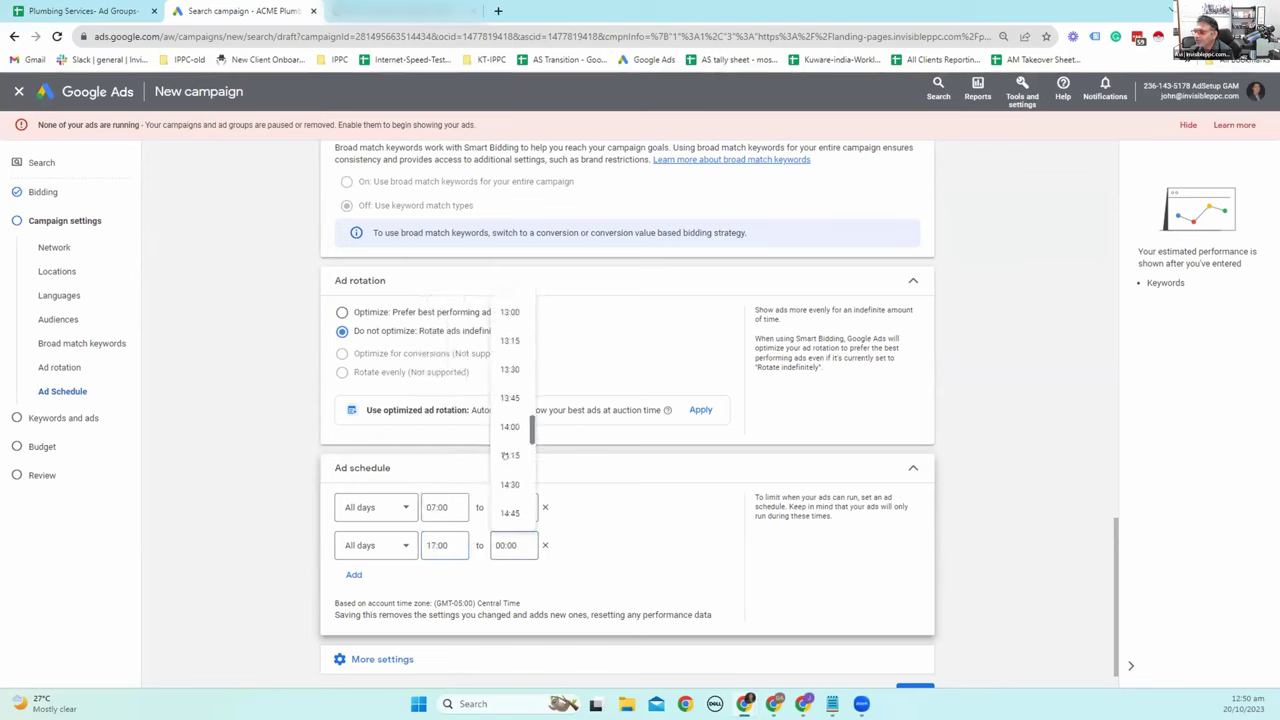
{"action": "scroll", "coordinate": [508, 494], "scroll_direction": "down", "scroll_amount": 2}
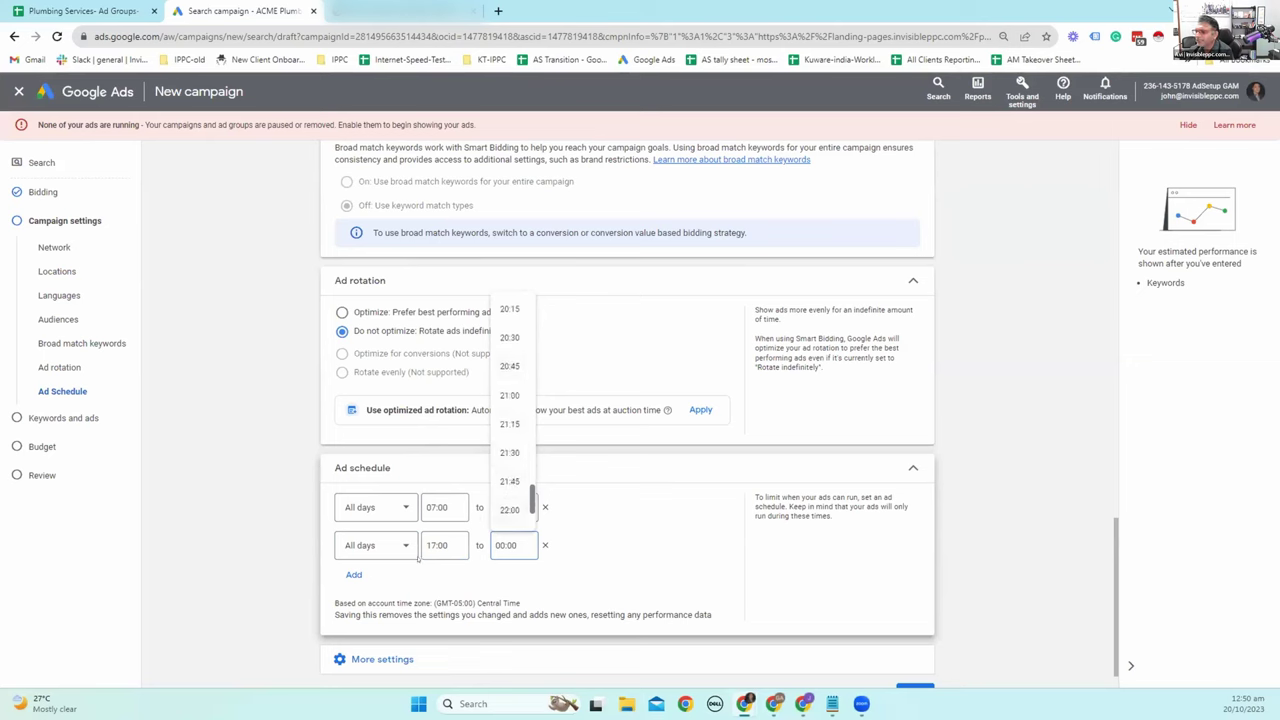
Add a third ad schedule period for all days from 22:00 to 07:00.
{"action": "left_click", "coordinate": [354, 574]}
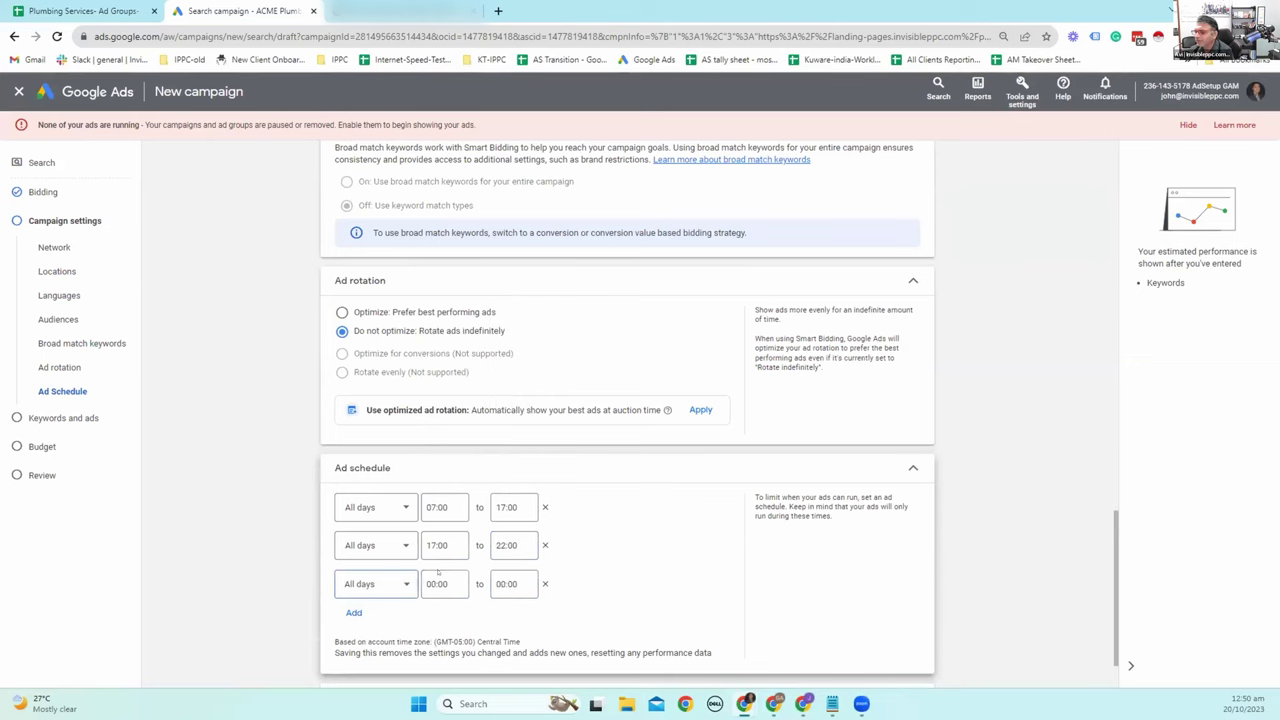
{"action": "left_click", "coordinate": [433, 575]}
{"action": "scroll", "coordinate": [440, 455], "scroll_direction": "down", "scroll_amount": 20}
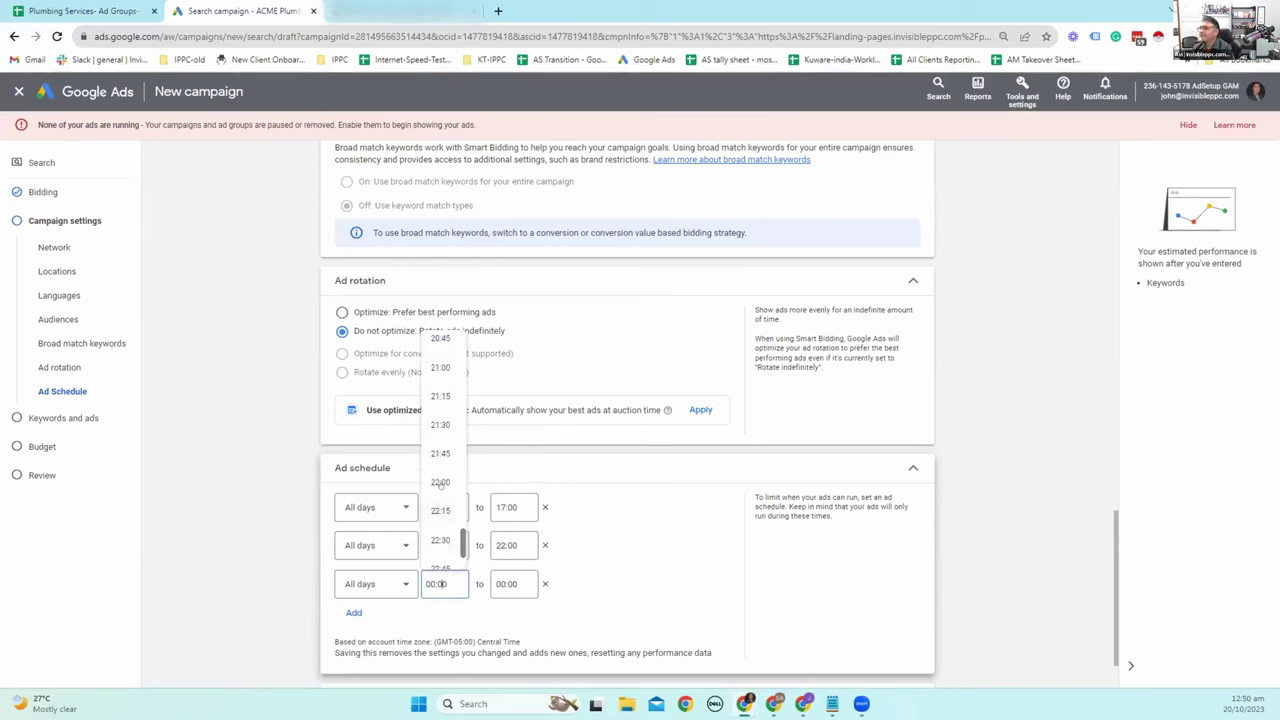
{"action": "left_click", "coordinate": [440, 483]}
{"action": "left_click", "coordinate": [506, 584]}
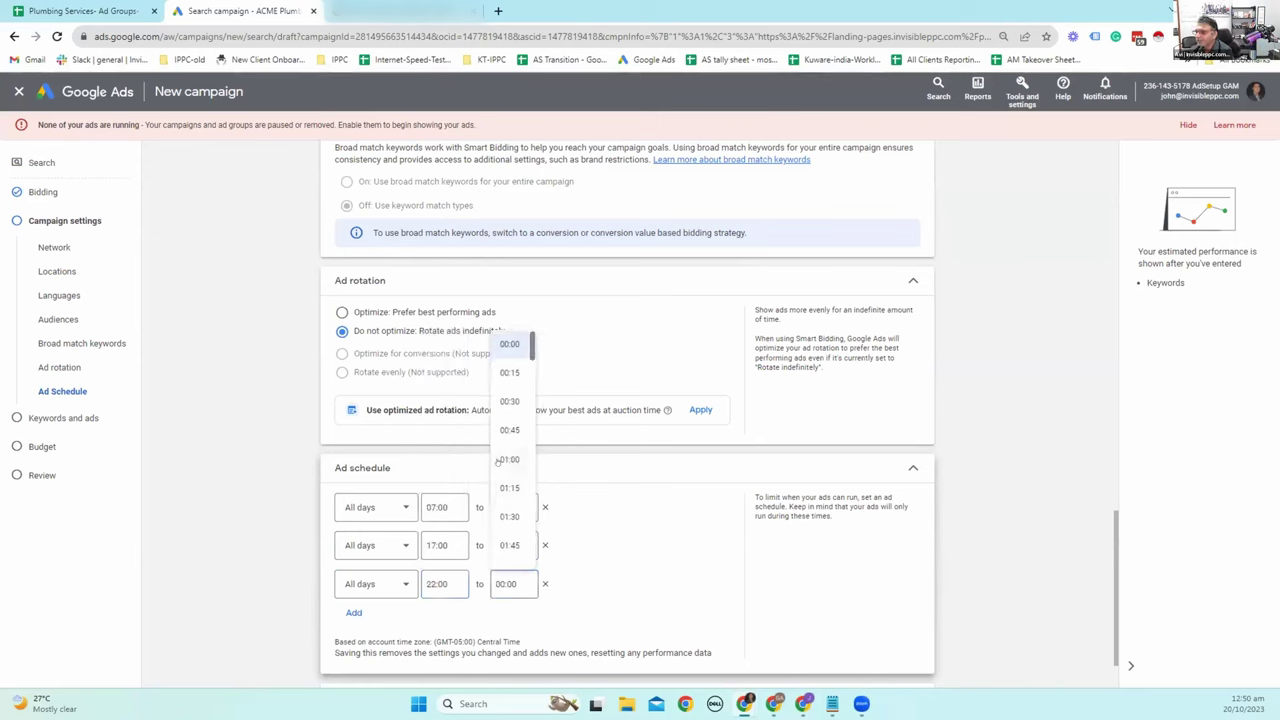
{"action": "scroll", "coordinate": [497, 461], "scroll_direction": "down", "scroll_amount": 10}
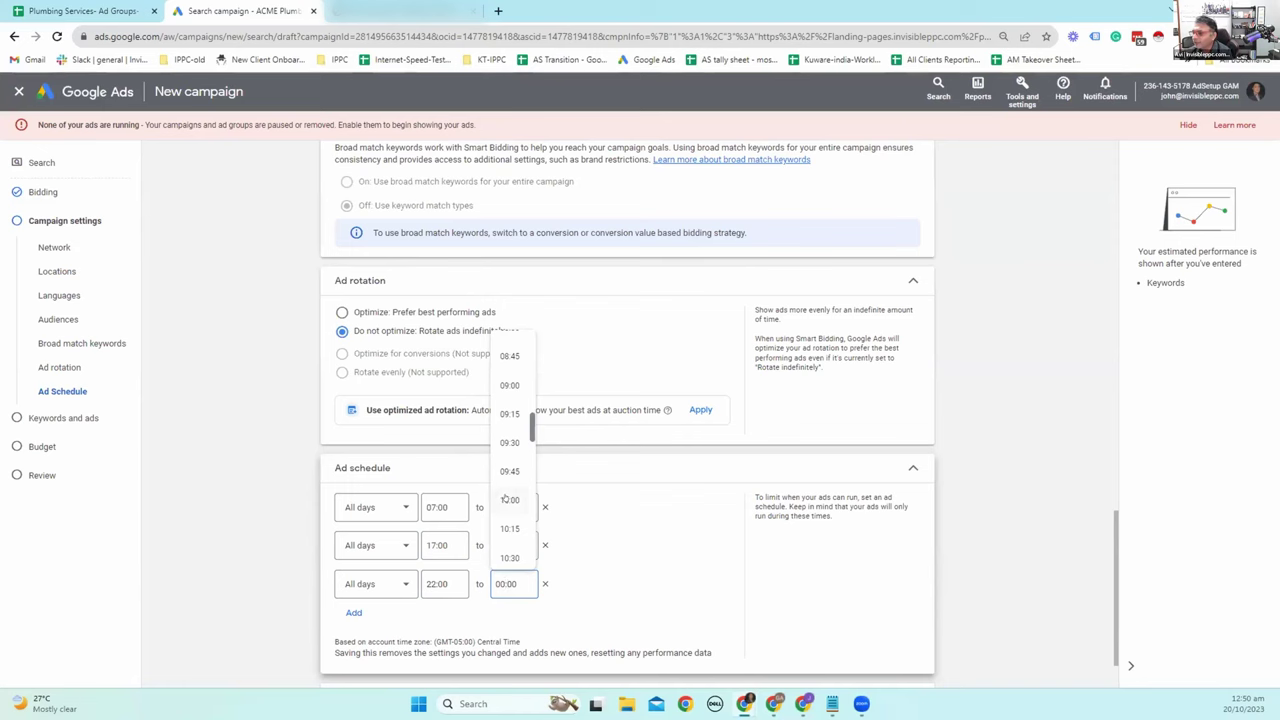
{"action": "scroll", "coordinate": [507, 460], "scroll_direction": "up", "scroll_amount": 2}
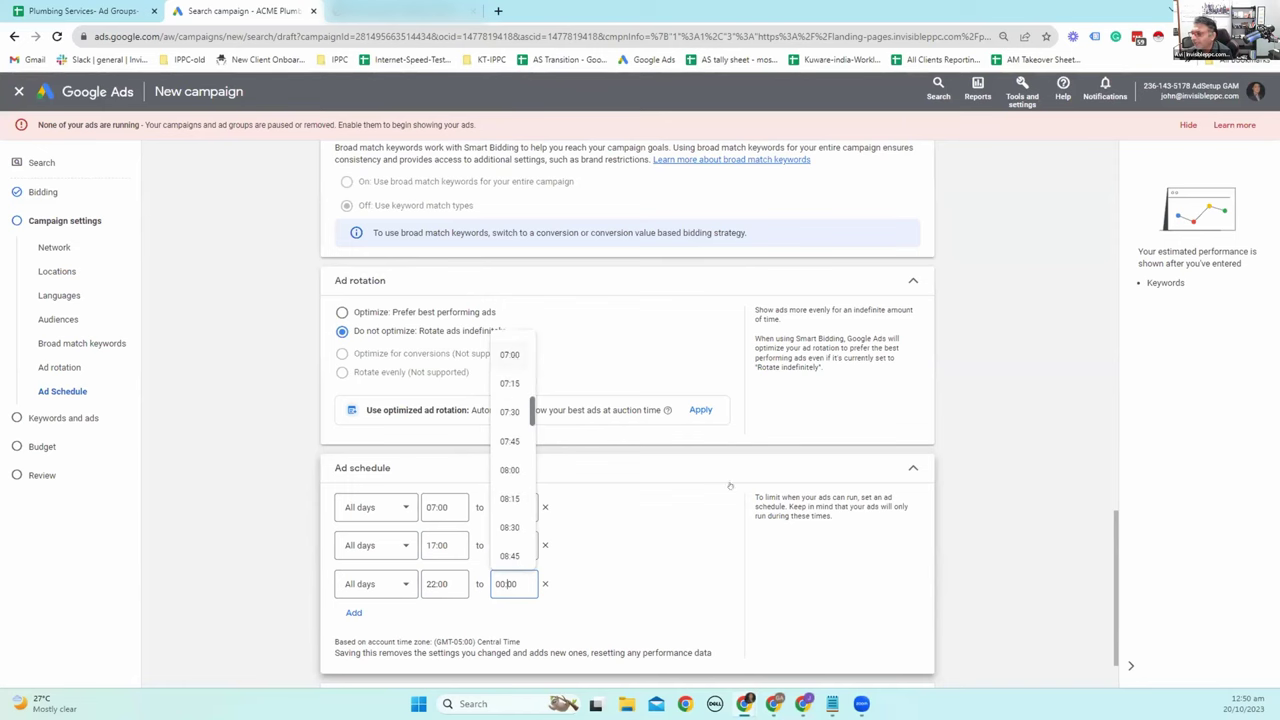
{"action": "left_click", "coordinate": [509, 354]}
Expand the additional campaign settings and continue to the Keywords and ads stage.
{"action": "scroll", "coordinate": [929, 461], "scroll_direction": "down", "scroll_amount": 1}
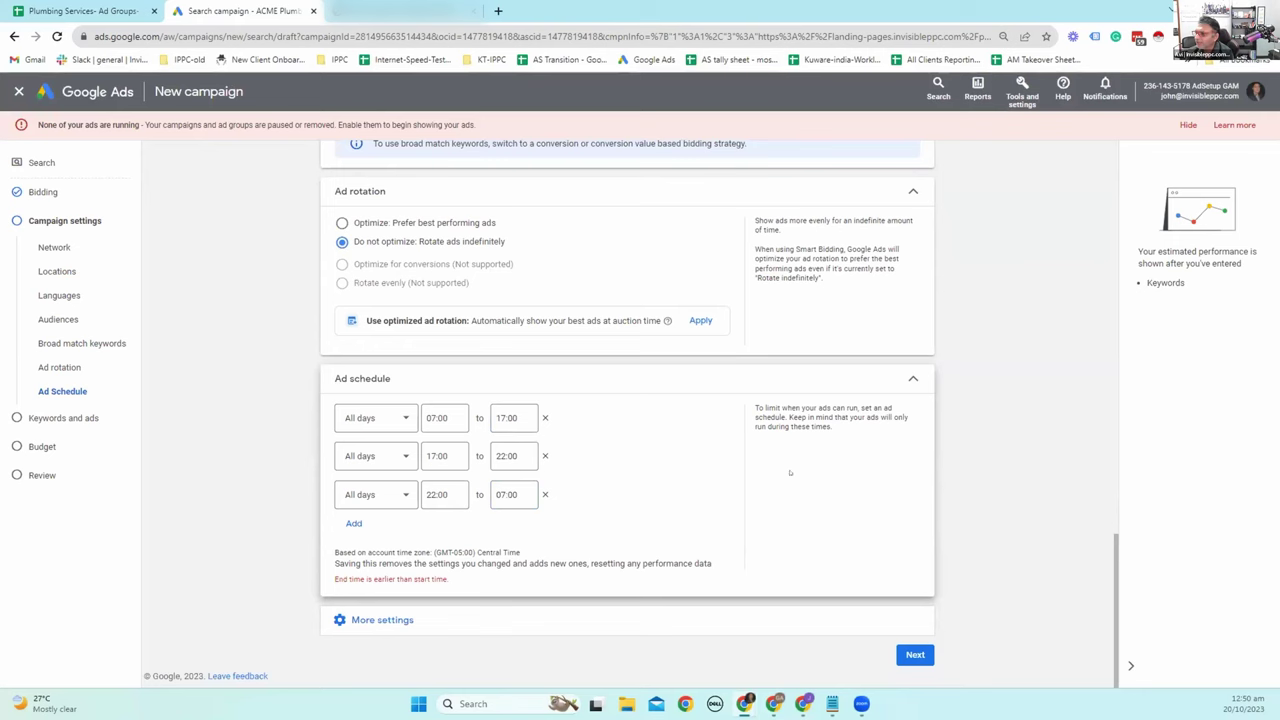
{"action": "left_click", "coordinate": [462, 615]}
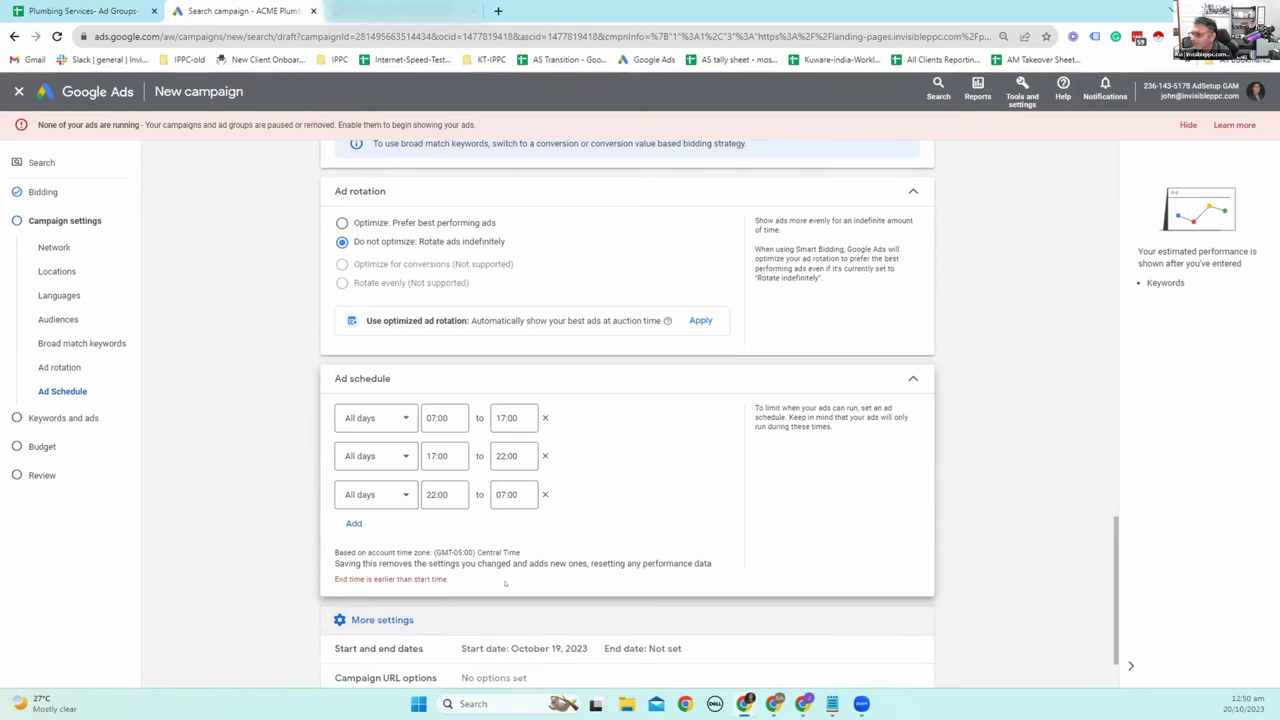
{"action": "scroll", "coordinate": [748, 487], "scroll_direction": "down", "scroll_amount": 1}
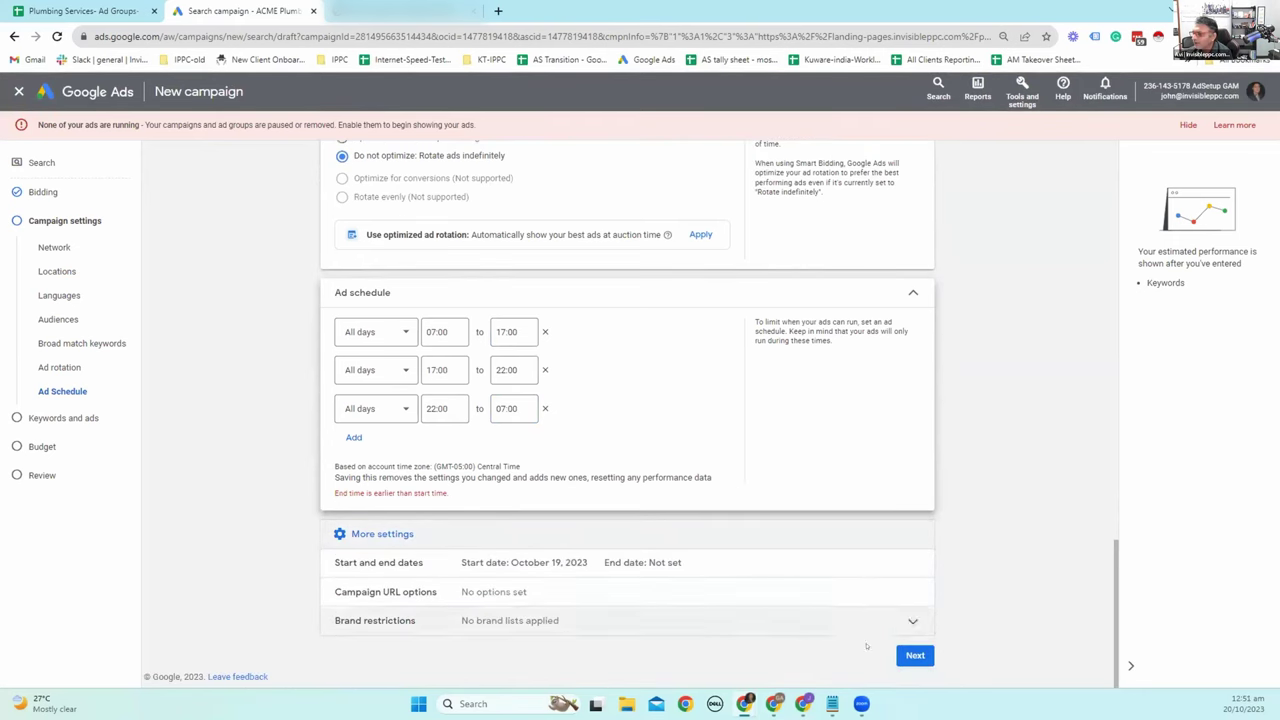
{"action": "left_click", "coordinate": [914, 655]}
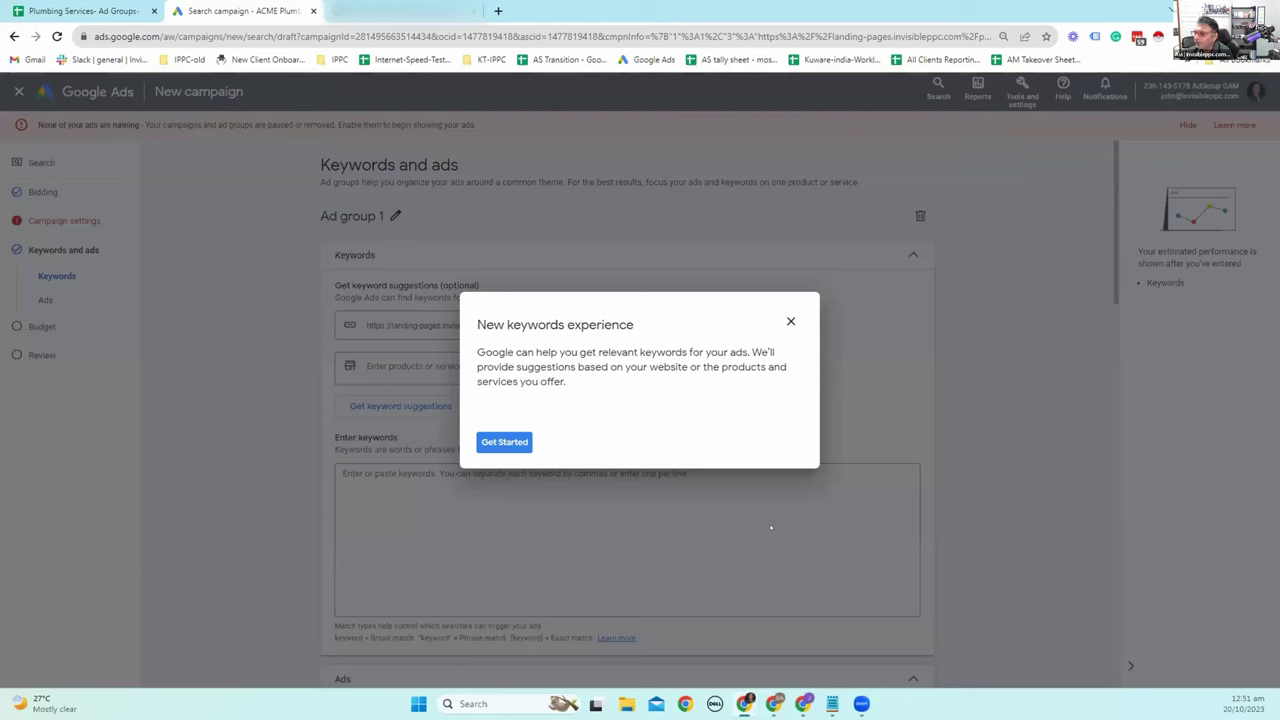
Go through the three-part new keywords experience guide and rate it as useful.
{"action": "left_click", "coordinate": [524, 442]}
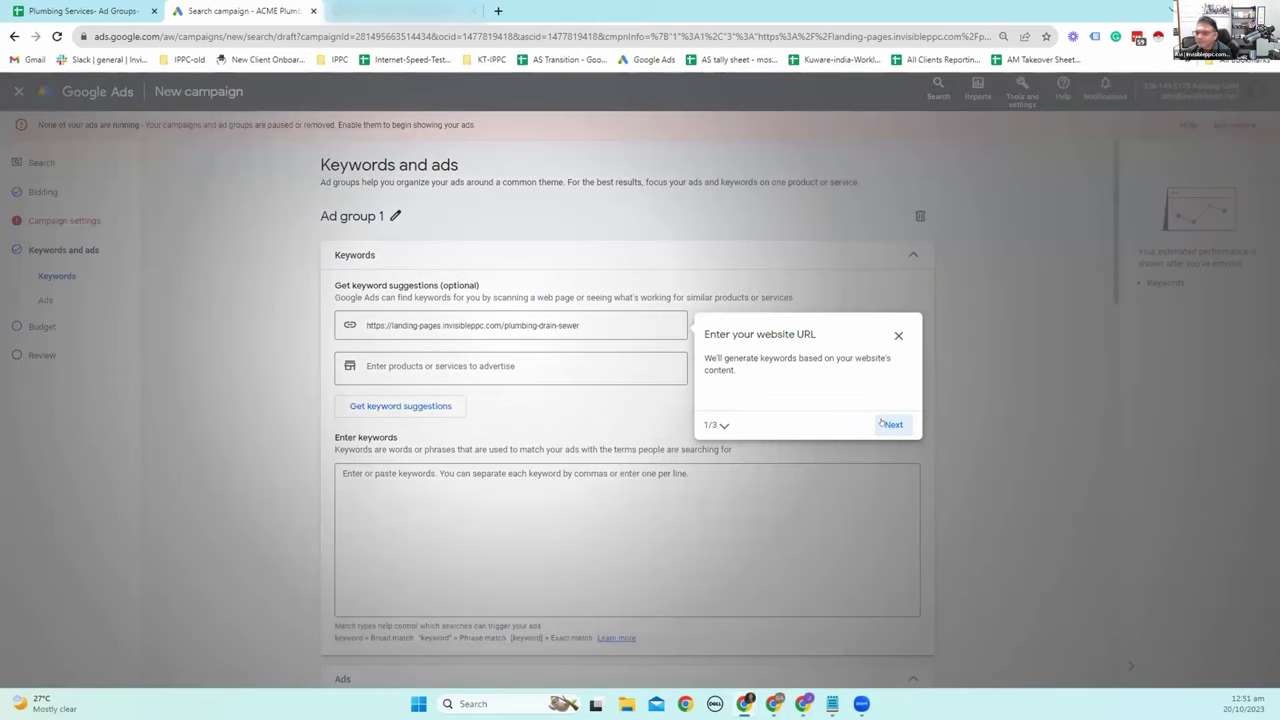
{"action": "left_click", "coordinate": [893, 424]}
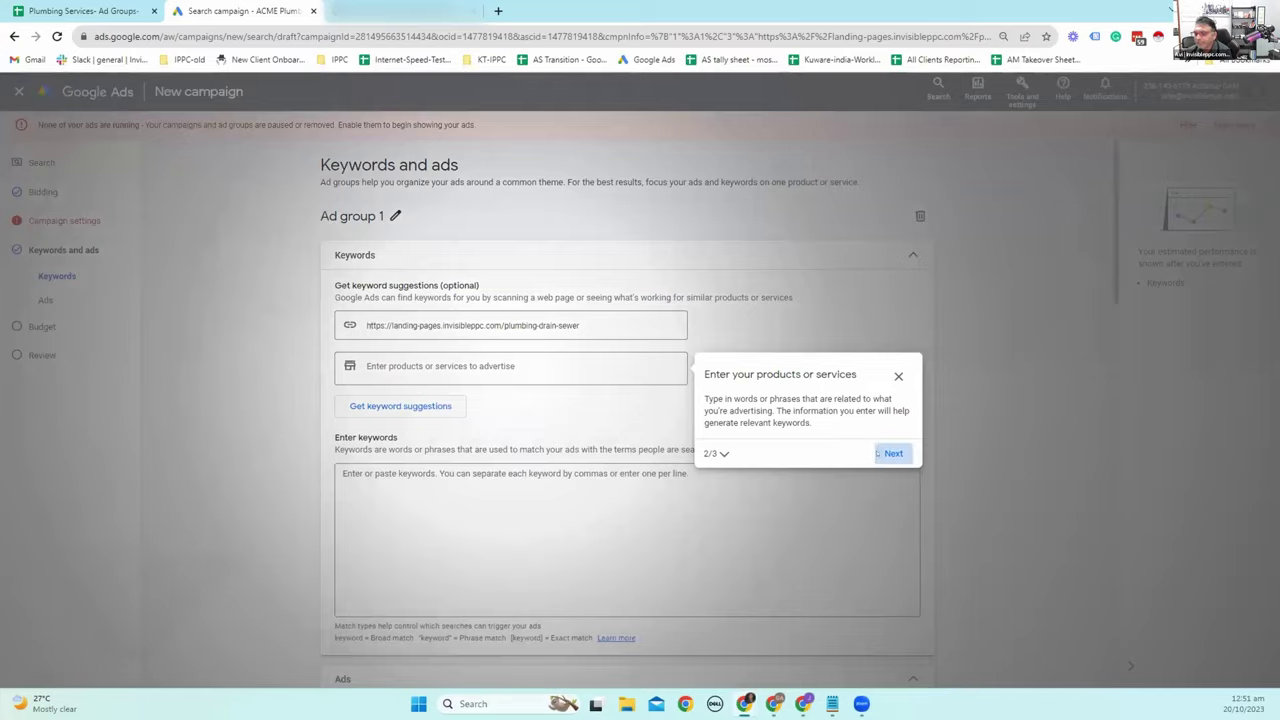
{"action": "left_click", "coordinate": [893, 453]}
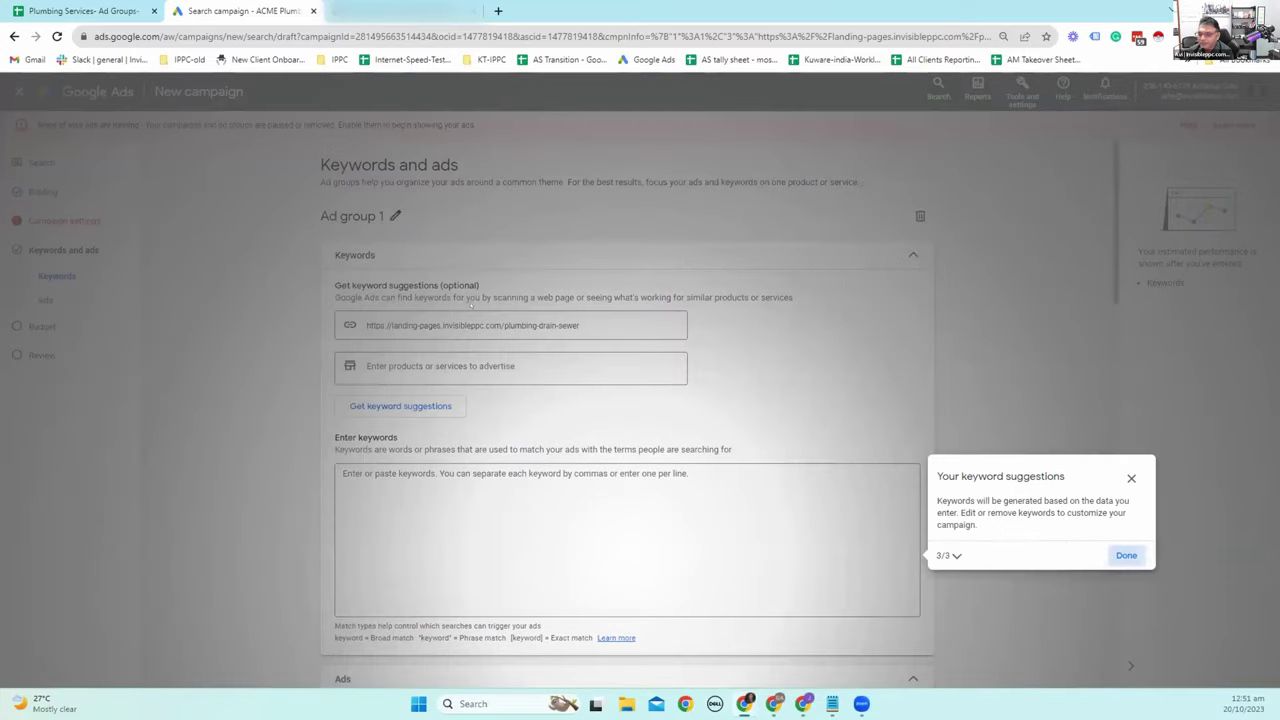
{"action": "left_click", "coordinate": [1123, 556]}
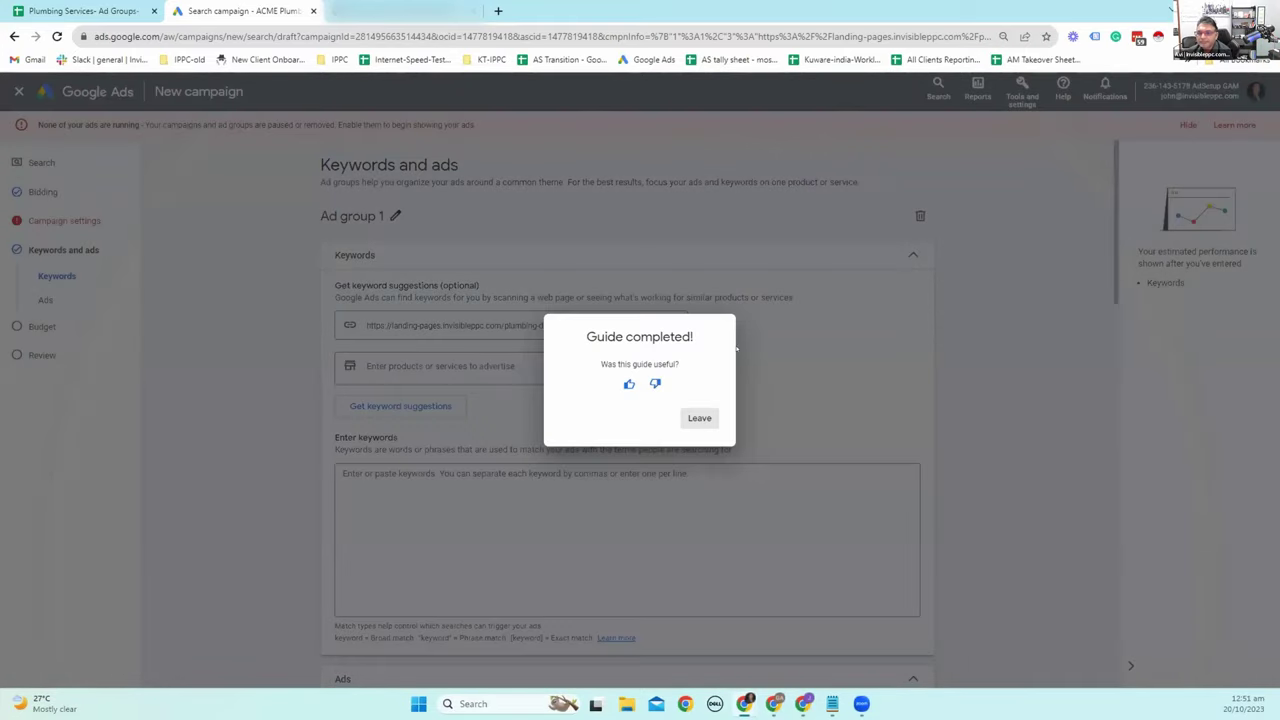
{"action": "left_click", "coordinate": [628, 383]}
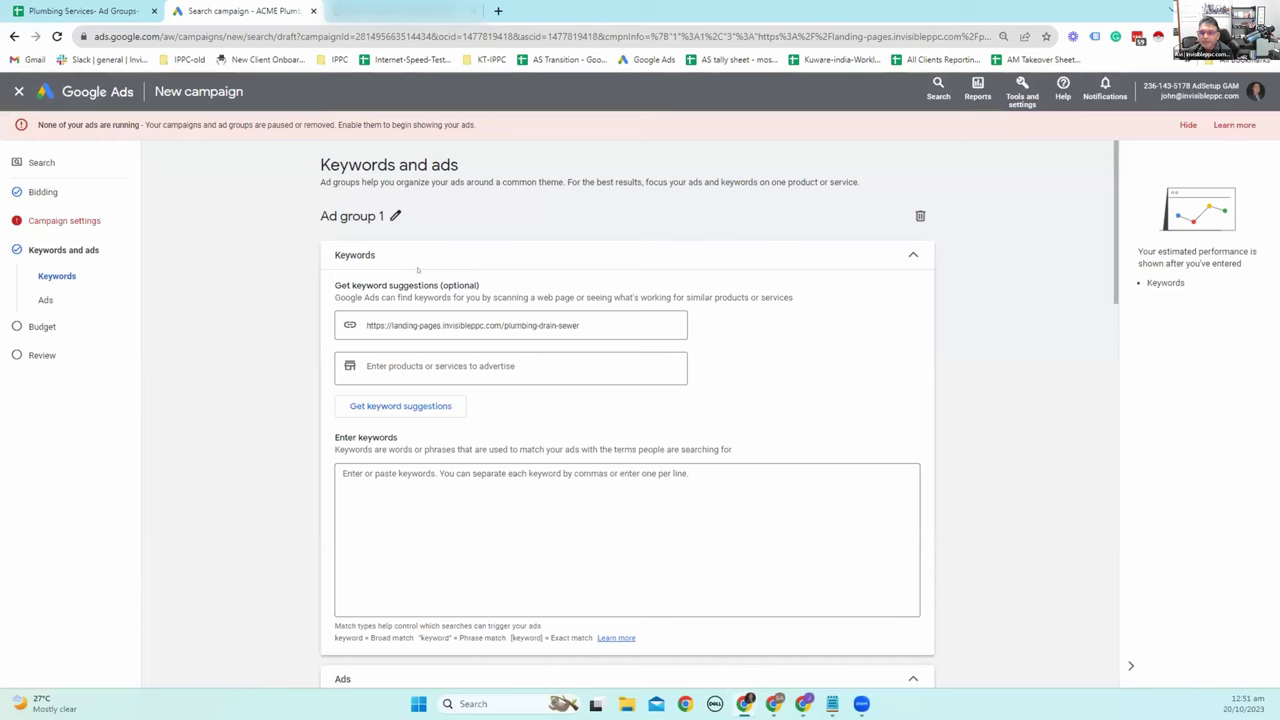
Rename the ad group as ACME-AV2-AG-Commercial Plumbing, copying the name from the AD copies sheet of the plumbing spreadsheet.
{"action": "left_click", "coordinate": [395, 216]}
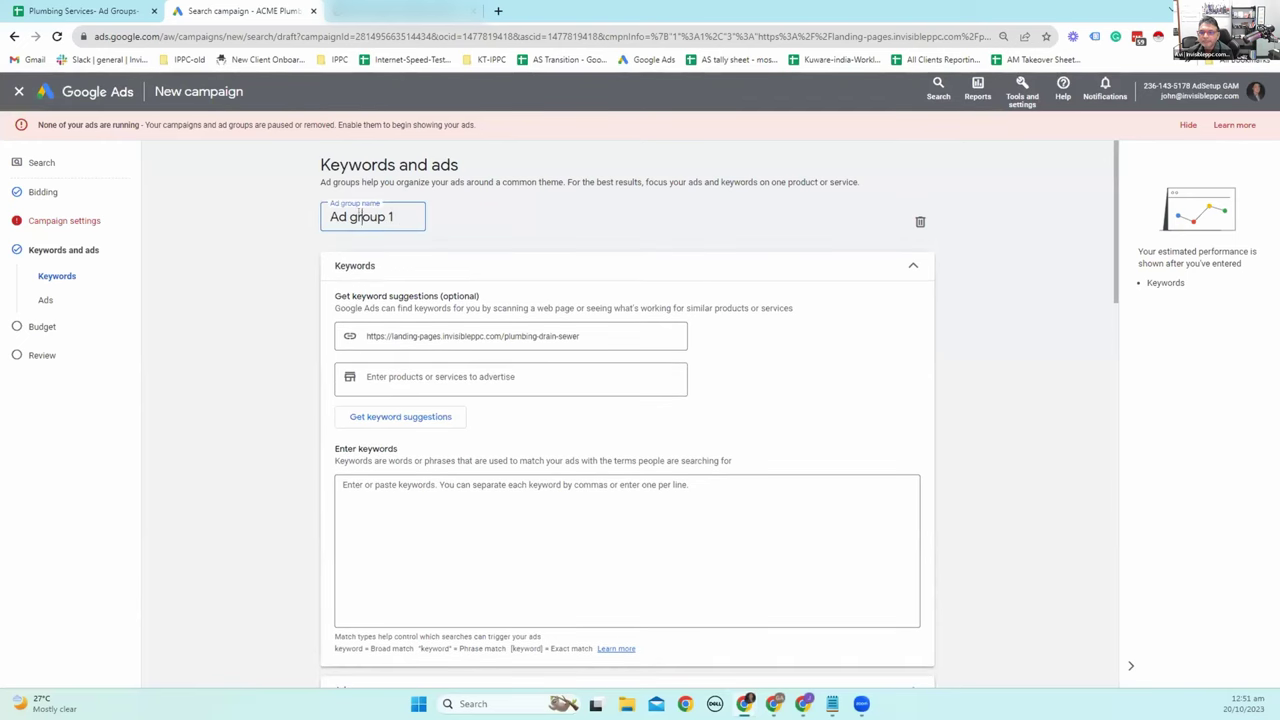
{"action": "key", "text": "ctrl+a"}
{"action": "key", "text": "BackSpace"}
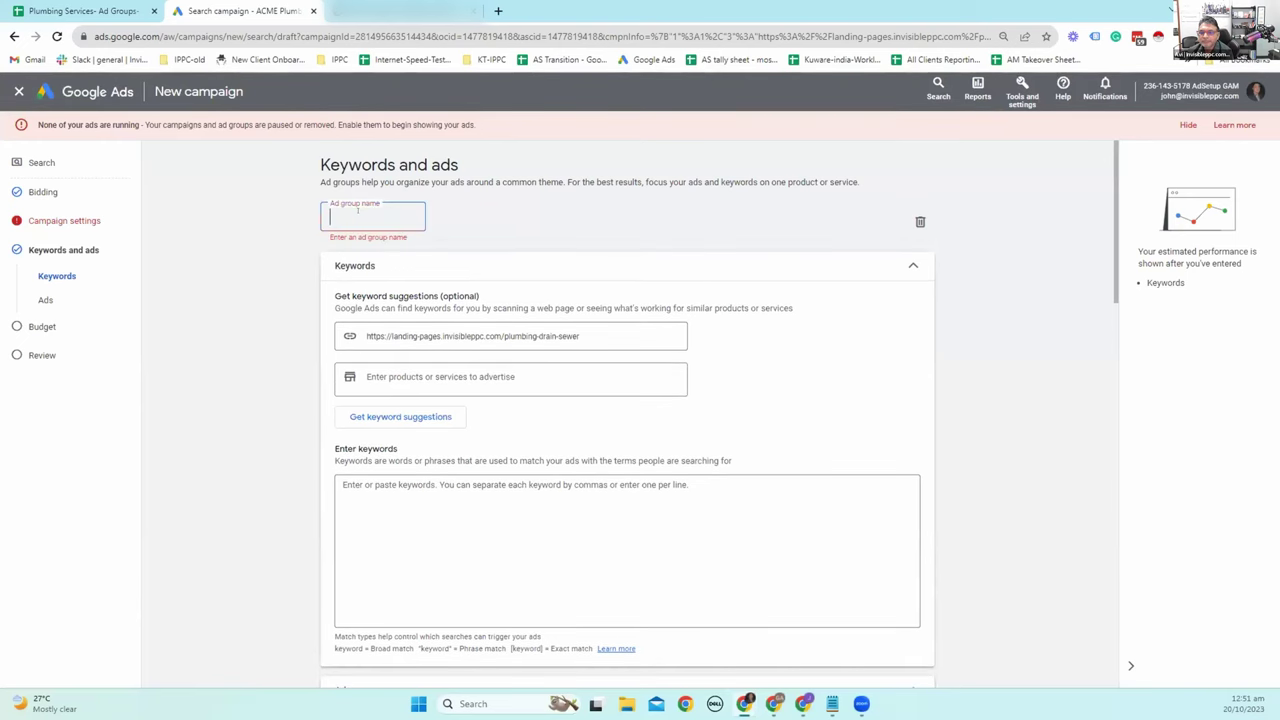
{"action": "left_click", "coordinate": [100, 12]}
{"action": "left_click", "coordinate": [214, 281]}
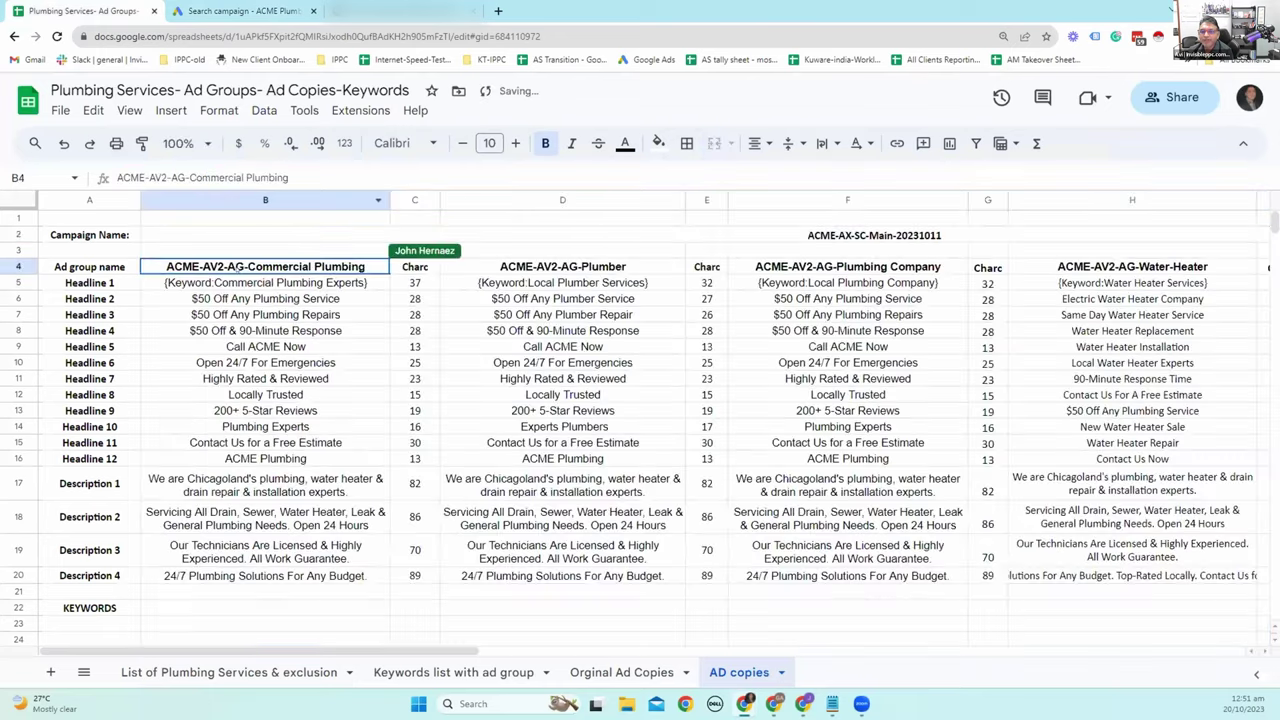
{"action": "left_click", "coordinate": [244, 11]}
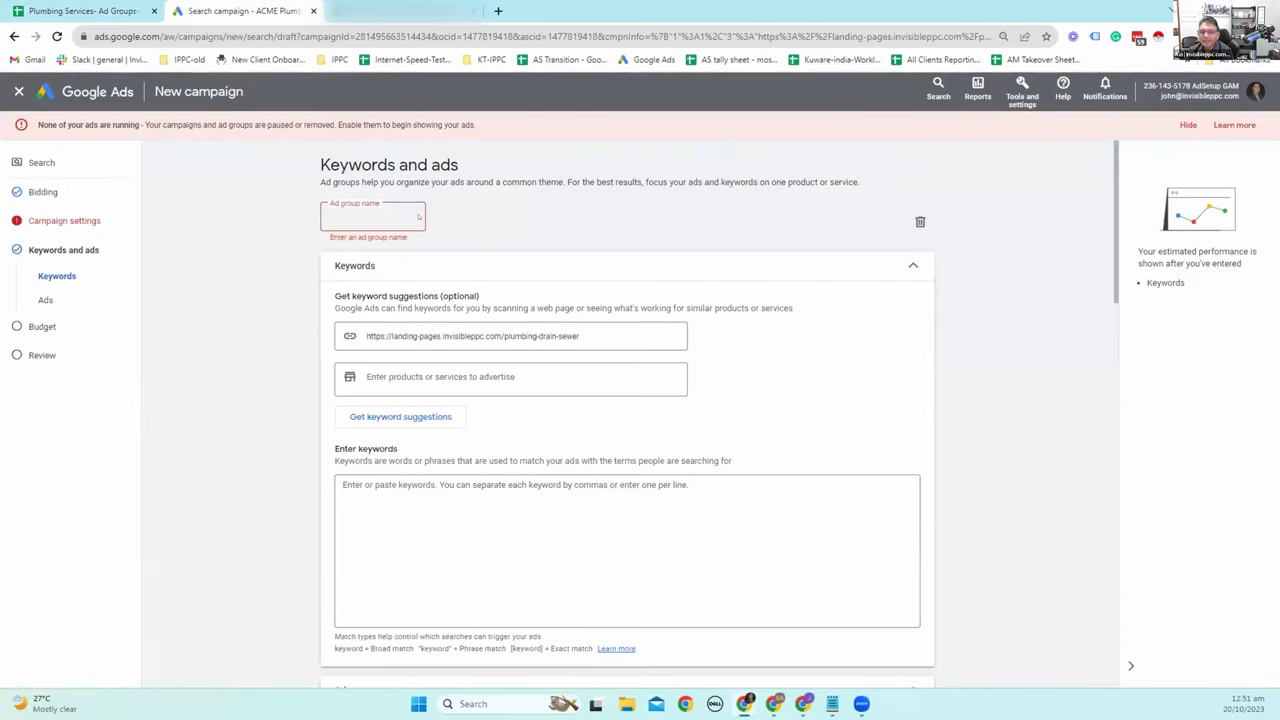
{"action": "key", "text": "ctrl+v"}
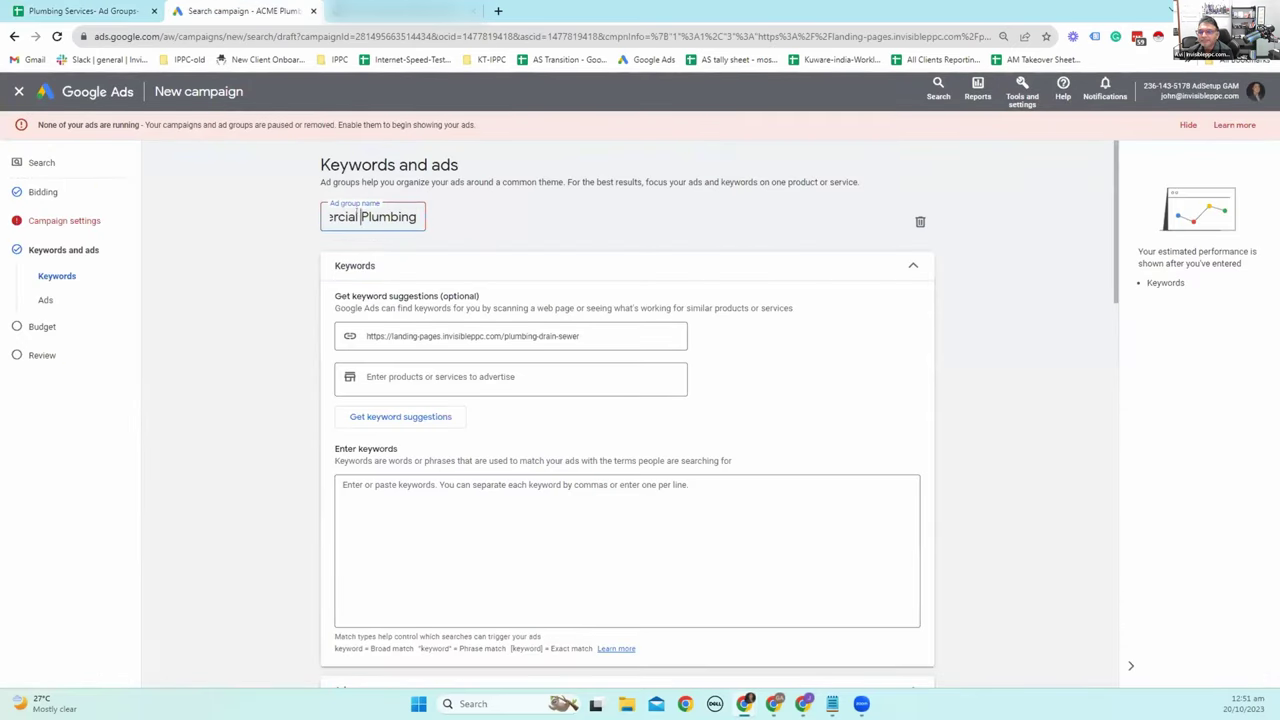
{"action": "key", "text": "ctrl+Left"}
{"action": "key", "text": "ctrl+Left"}
{"action": "key", "text": "ctrl+Left"}
{"action": "key", "text": "ctrl+Left"}
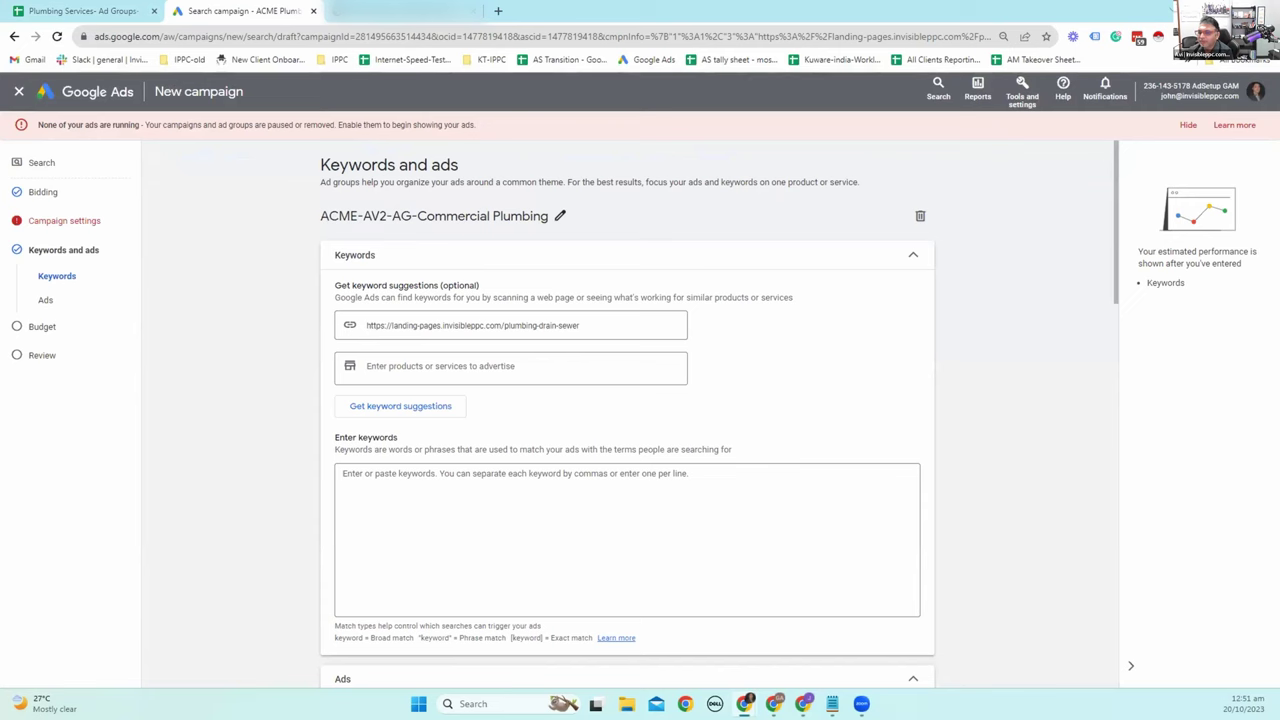
Paste the quoted commercial and industrial plumbing keywords, from "commercial plumbers near me" to "commercial plumbing companies", into the ad group's keyword list.
{"action": "left_click", "coordinate": [423, 506]}
{"action": "key", "text": "ctrl+v"}
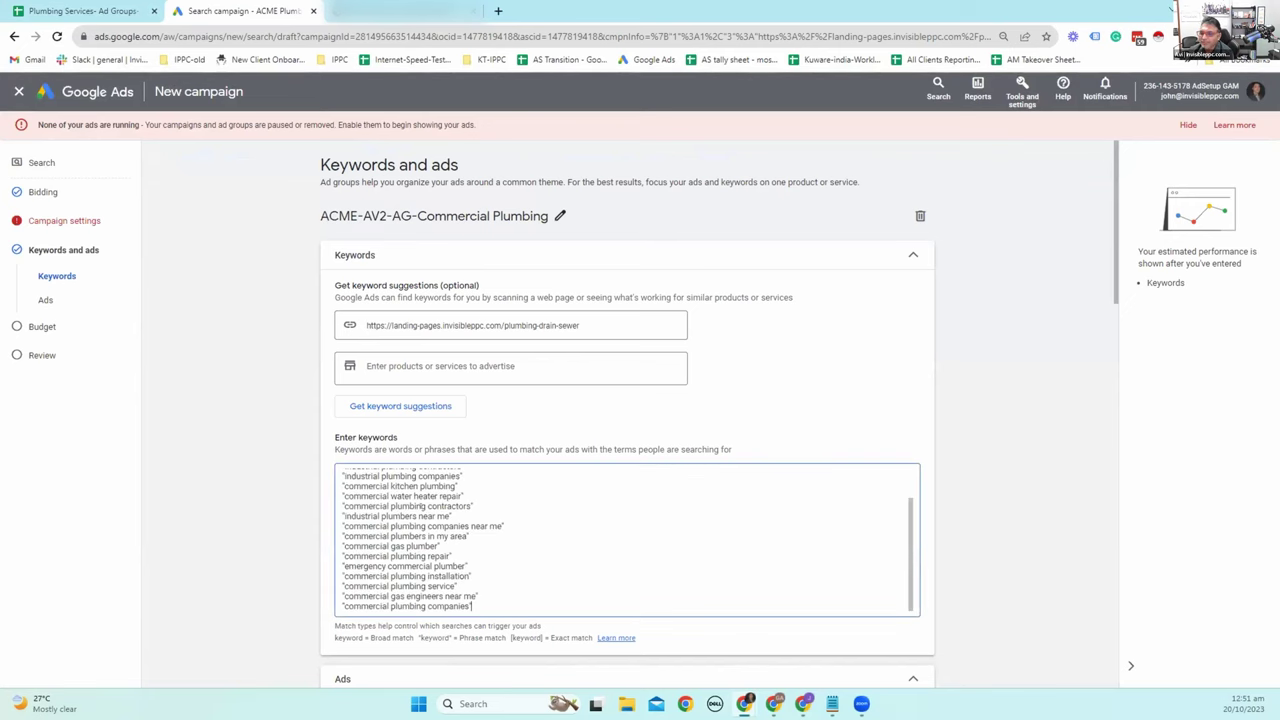
{"action": "scroll", "coordinate": [592, 500], "scroll_direction": "up", "scroll_amount": 2}
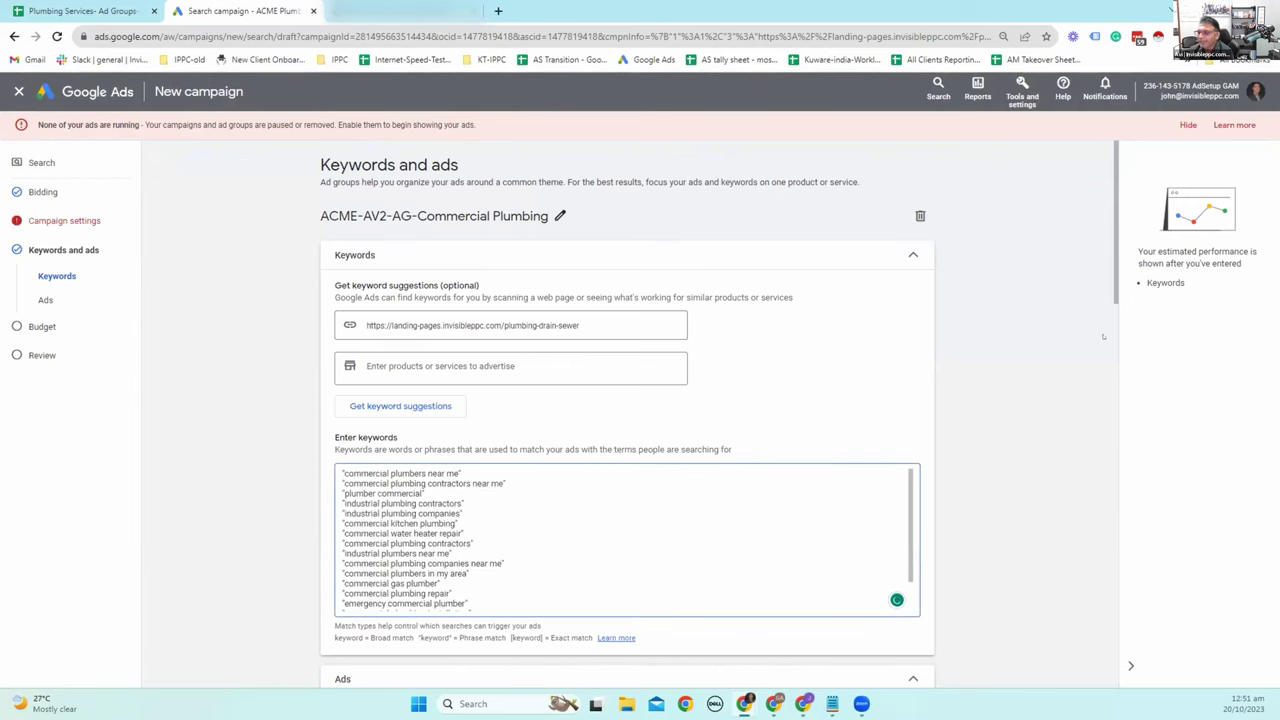
Enter the ad's first two headlines: "{Keyword:Commercial Plumbing Experts}" and "$50 Off Any Plumbing Service".
{"action": "scroll", "coordinate": [1071, 399], "scroll_direction": "down", "scroll_amount": 1}
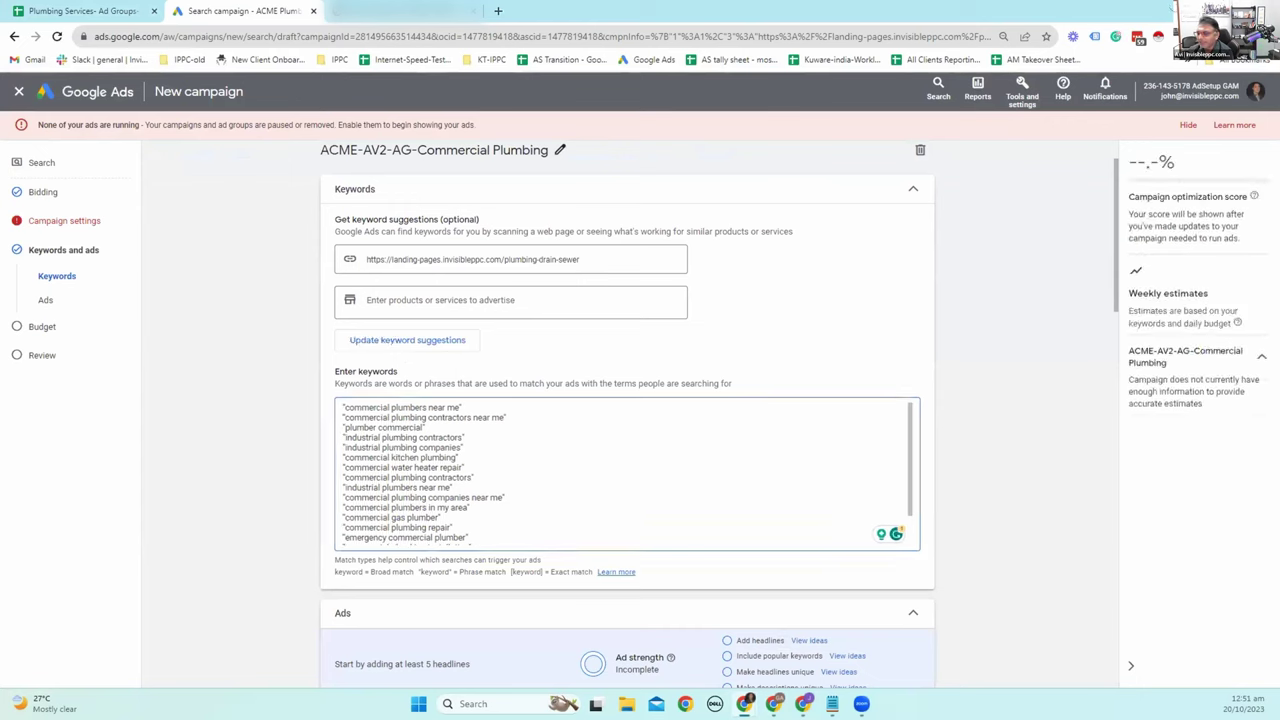
{"action": "scroll", "coordinate": [940, 411], "scroll_direction": "down", "scroll_amount": 3}
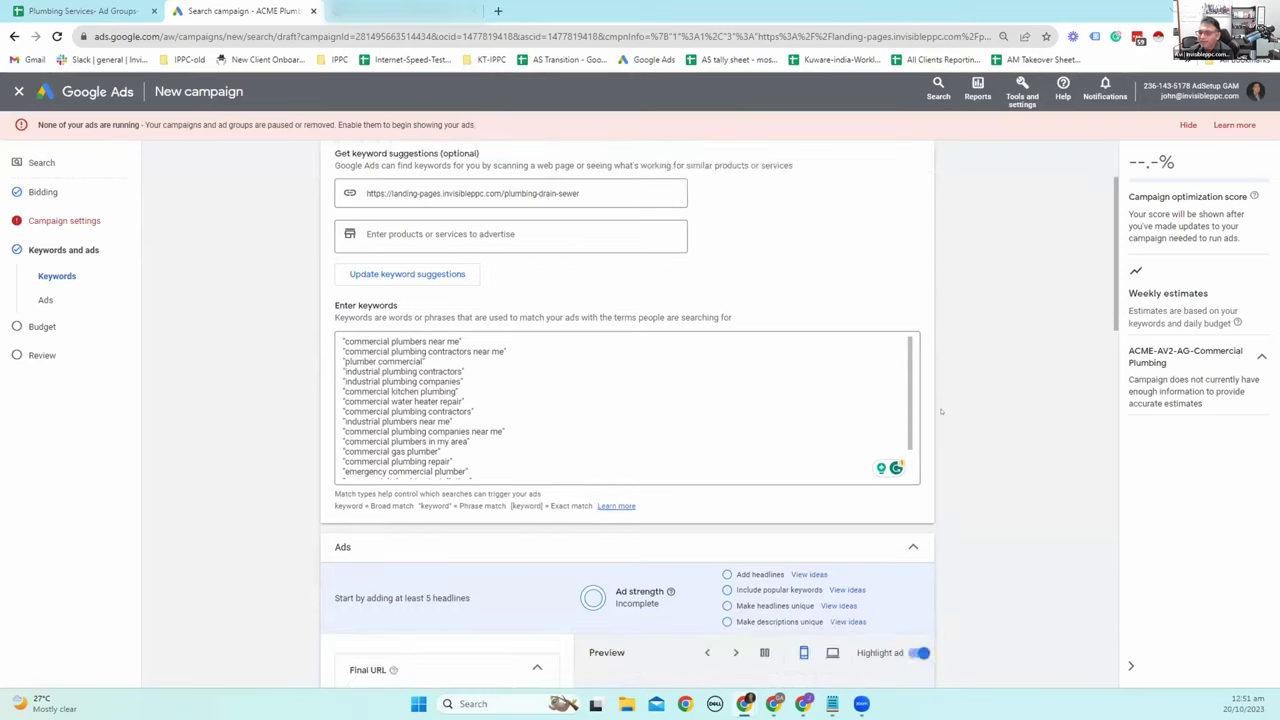
{"action": "scroll", "coordinate": [940, 411], "scroll_direction": "down", "scroll_amount": 2}
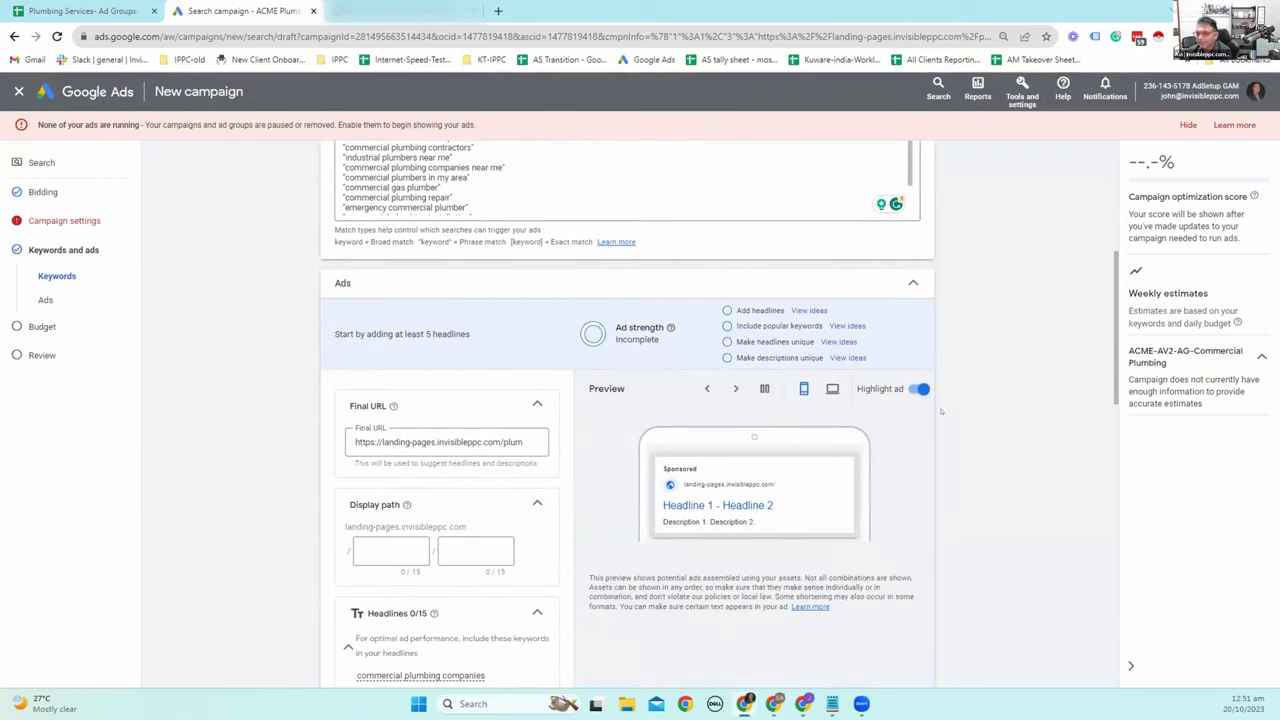
{"action": "scroll", "coordinate": [940, 411], "scroll_direction": "down", "scroll_amount": 3}
{"action": "scroll", "coordinate": [940, 411], "scroll_direction": "down", "scroll_amount": 2}
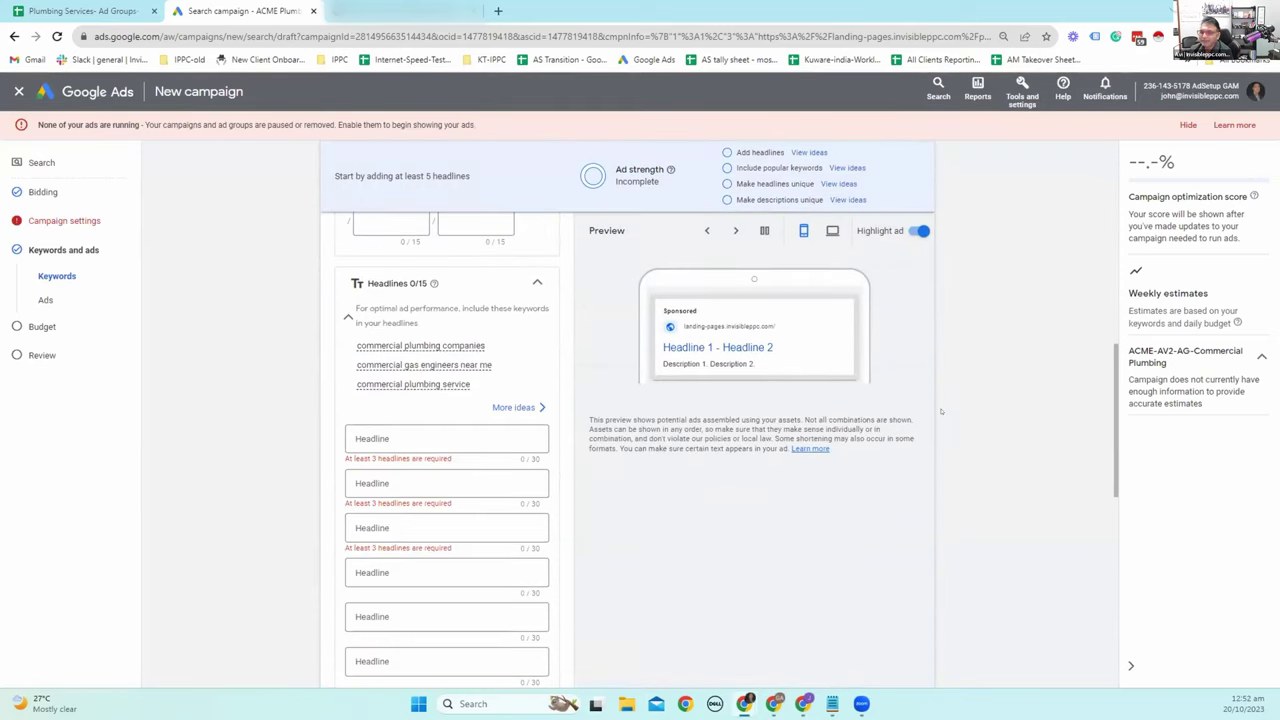
{"action": "scroll", "coordinate": [103, 494], "scroll_direction": "up", "scroll_amount": 5}
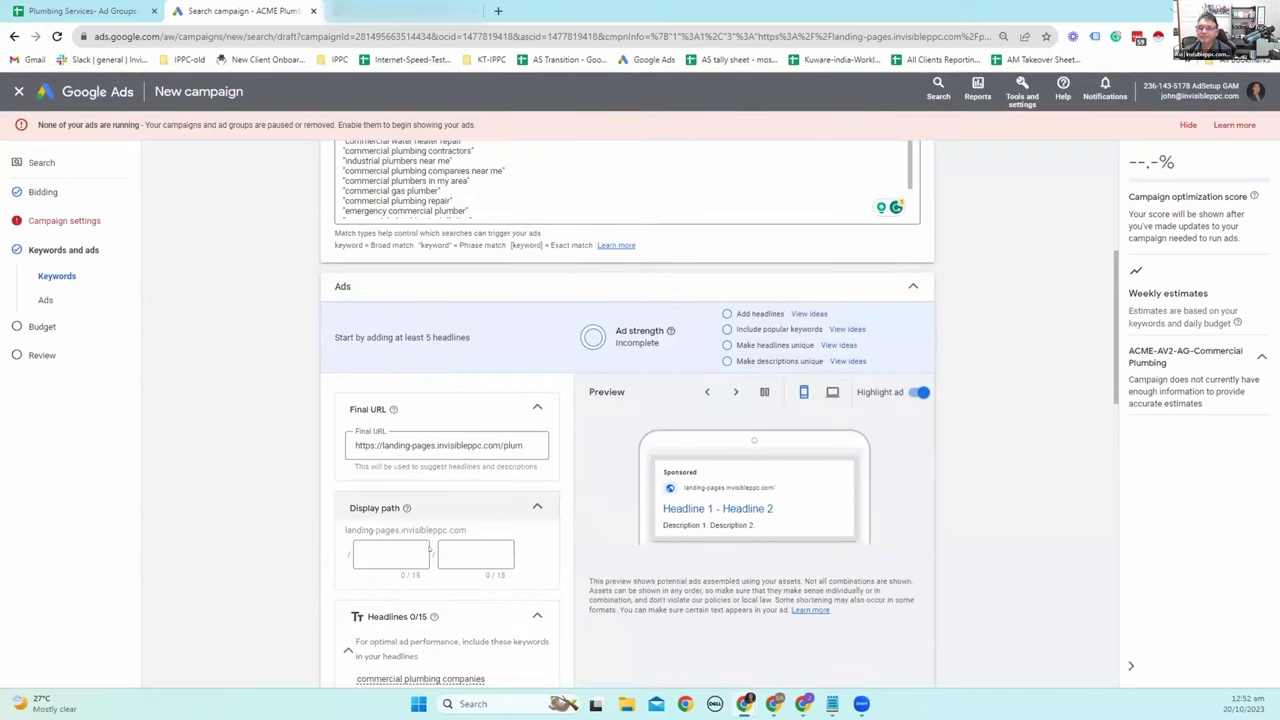
{"action": "scroll", "coordinate": [440, 520], "scroll_direction": "down", "scroll_amount": 4}
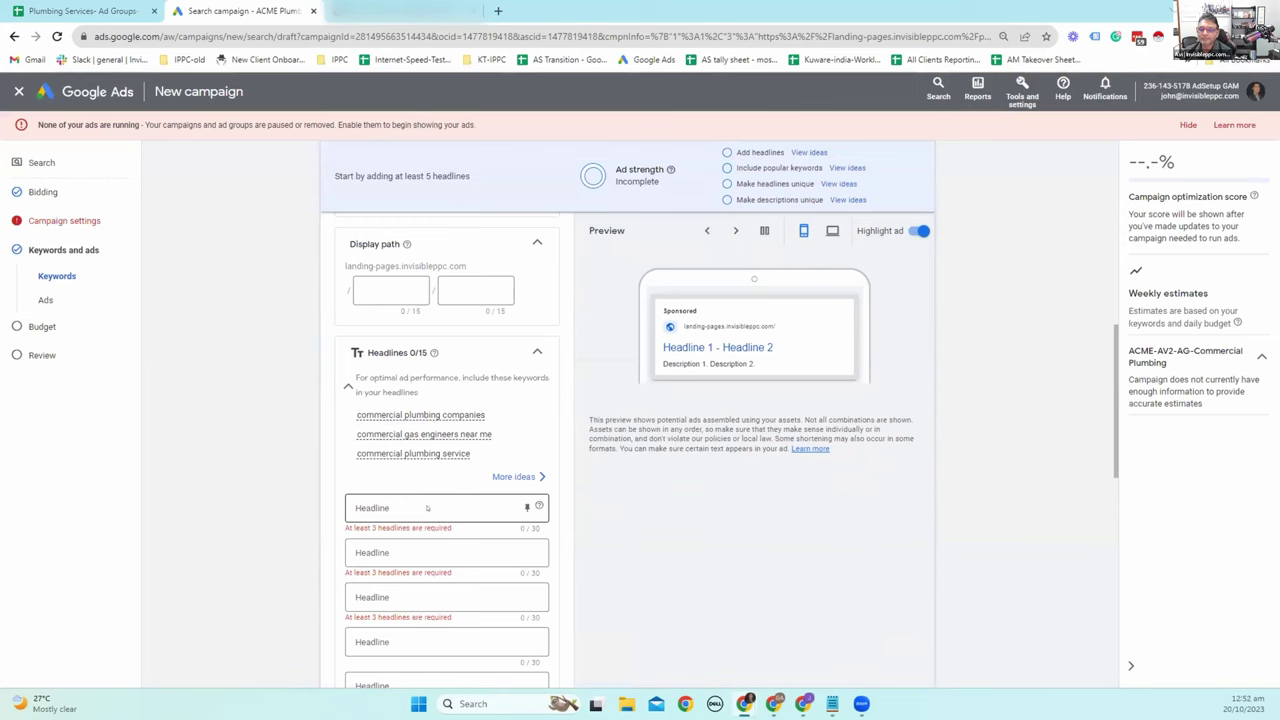
{"action": "left_click", "coordinate": [424, 505]}
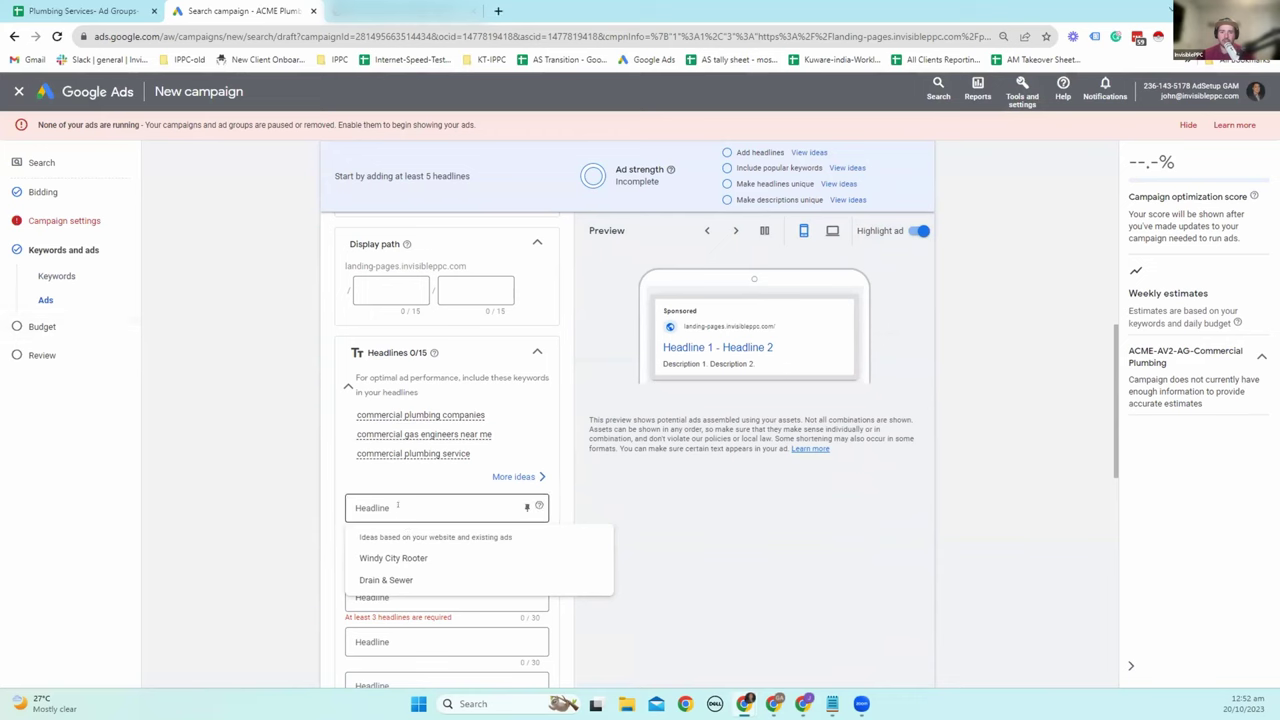
{"action": "type", "text": "{Keyword:Commercial Plumbing Experts}"}
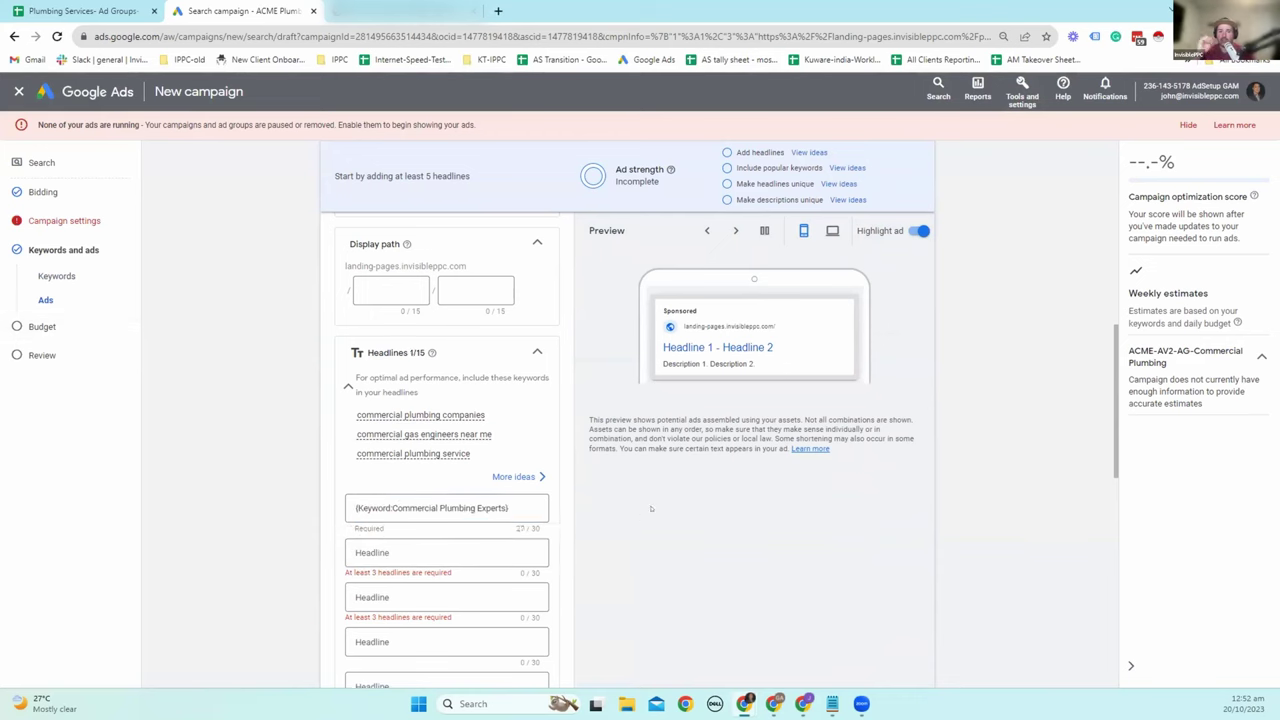
{"action": "key", "text": "Tab"}
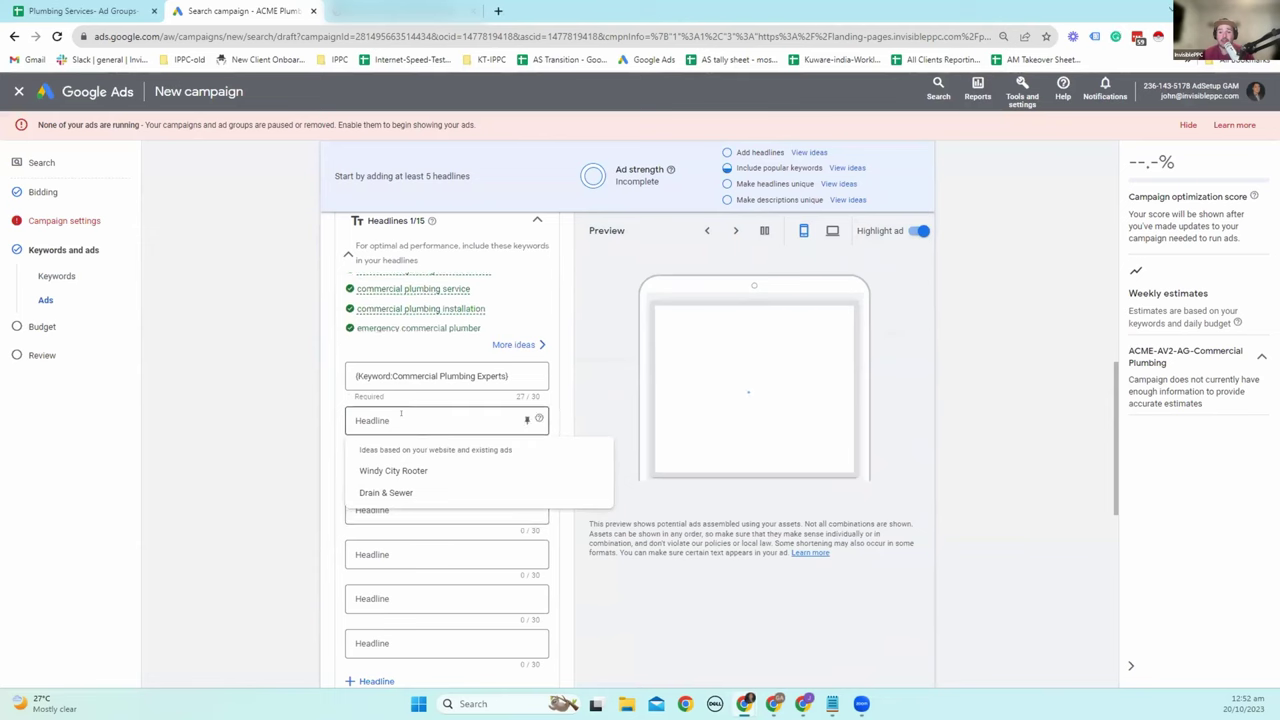
{"action": "type", "text": "$50 Off Any Plumbing Service"}
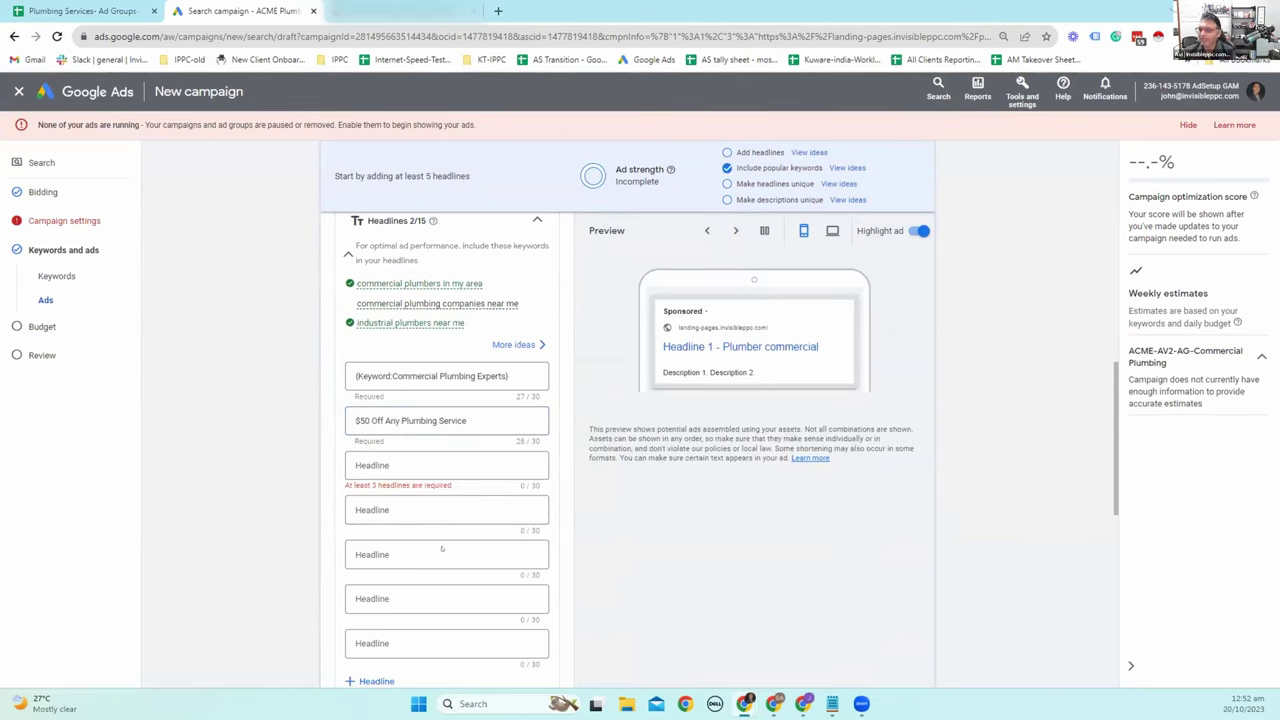
Enter "$50 Off Any Plumbing Repairs" as the third headline and "$50 Off & 90-Minute Response" as the fourth.
{"action": "left_click", "coordinate": [380, 465]}
{"action": "type", "text": "$50 Off Any Plumbing Repairs"}
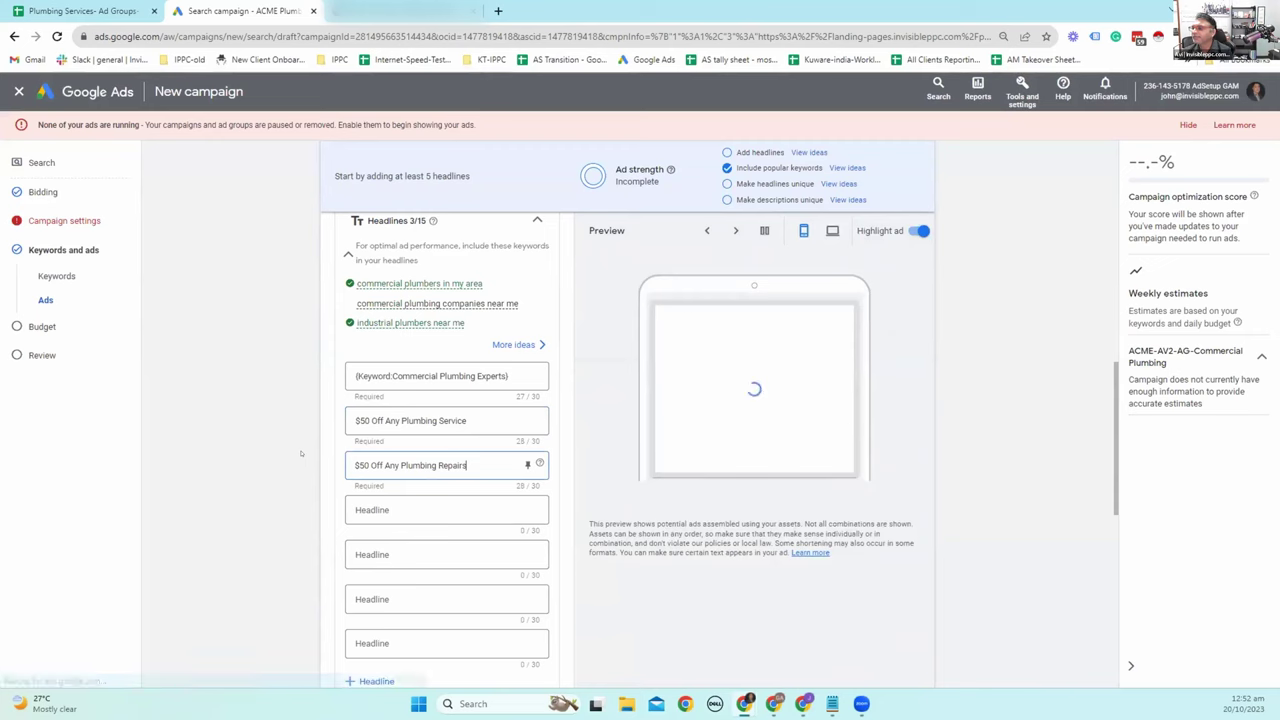
{"action": "left_click", "coordinate": [445, 515]}
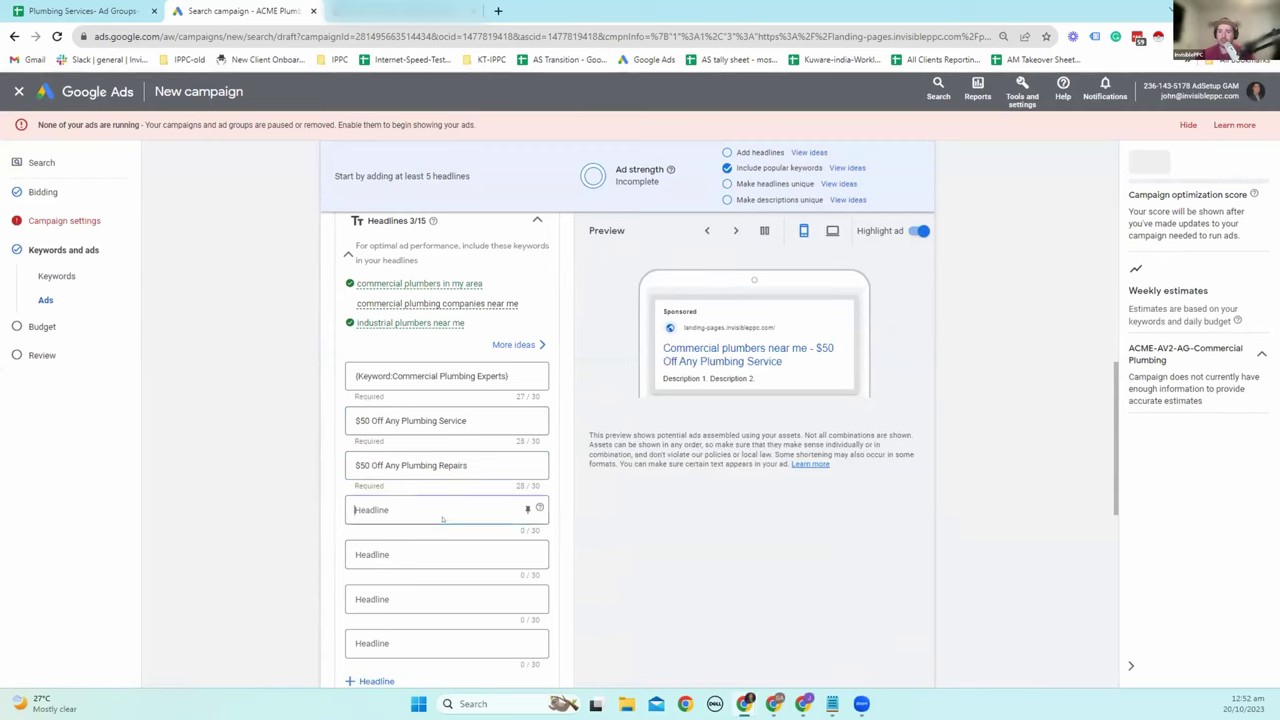
{"action": "type", "text": "$50 Off & 90-Minute Response"}
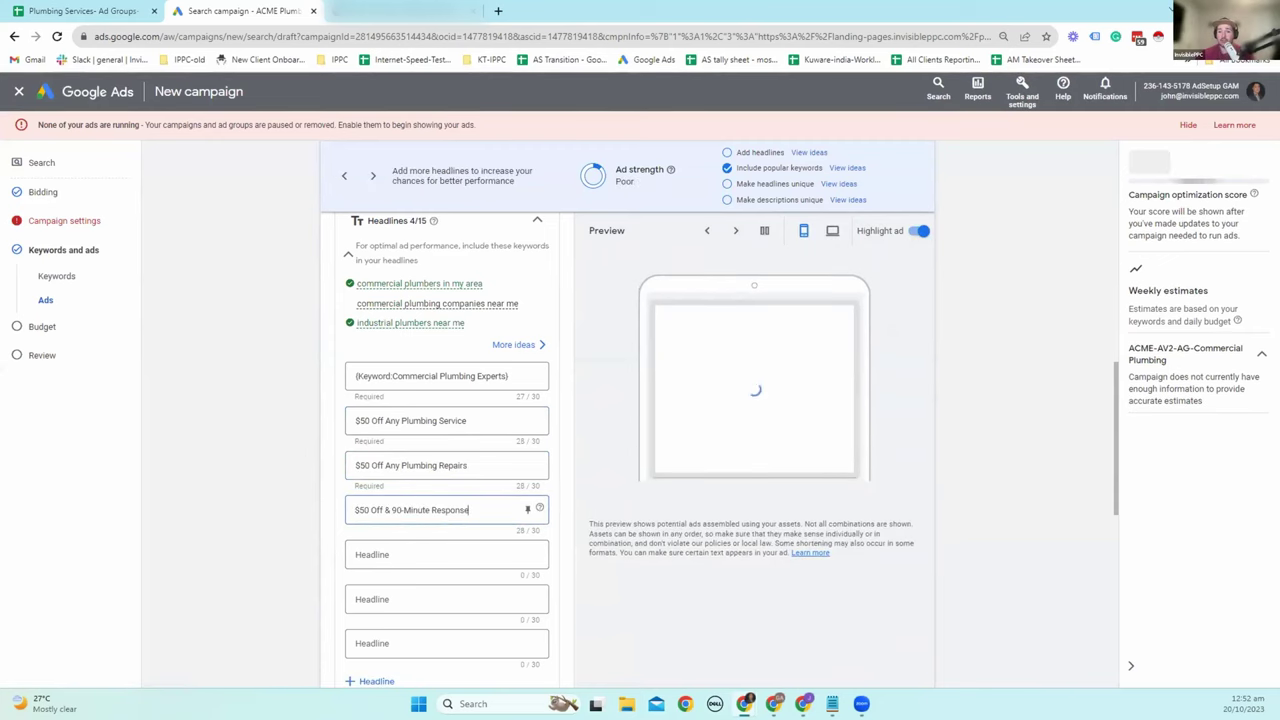
Enter "Call ACME Now" as the fifth headline and "Open 24/7 For Emergencies" as the sixth.
{"action": "left_click", "coordinate": [455, 553]}
{"action": "type", "text": "Call ACME Now"}
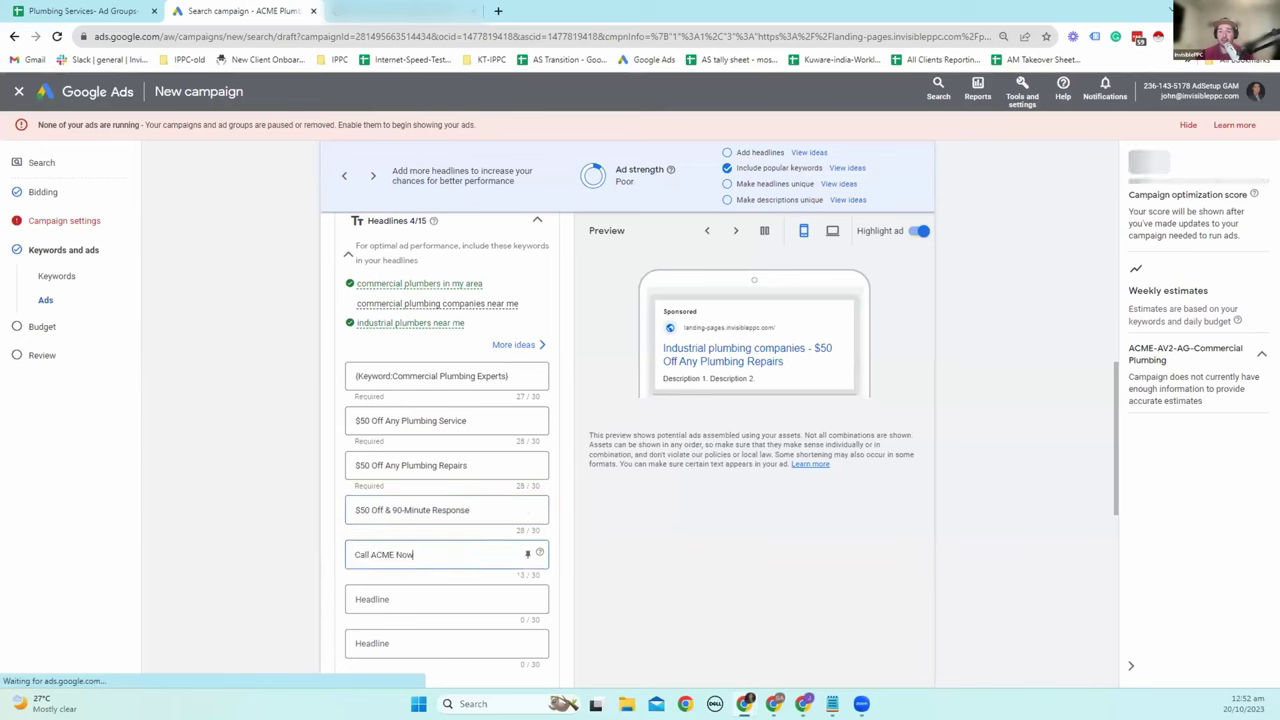
{"action": "key", "text": "Tab"}
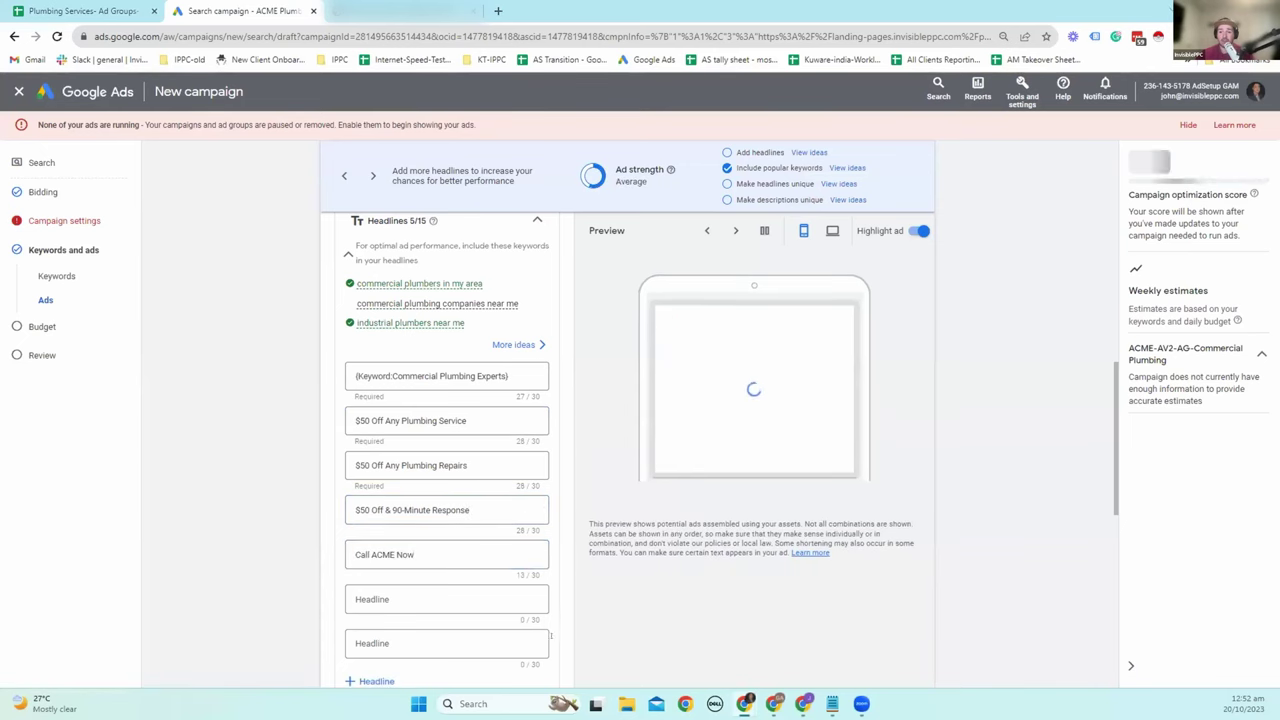
{"action": "type", "text": "Open 24/7 For Emergencies"}
{"action": "scroll", "coordinate": [420, 510], "scroll_direction": "down", "scroll_amount": 3}
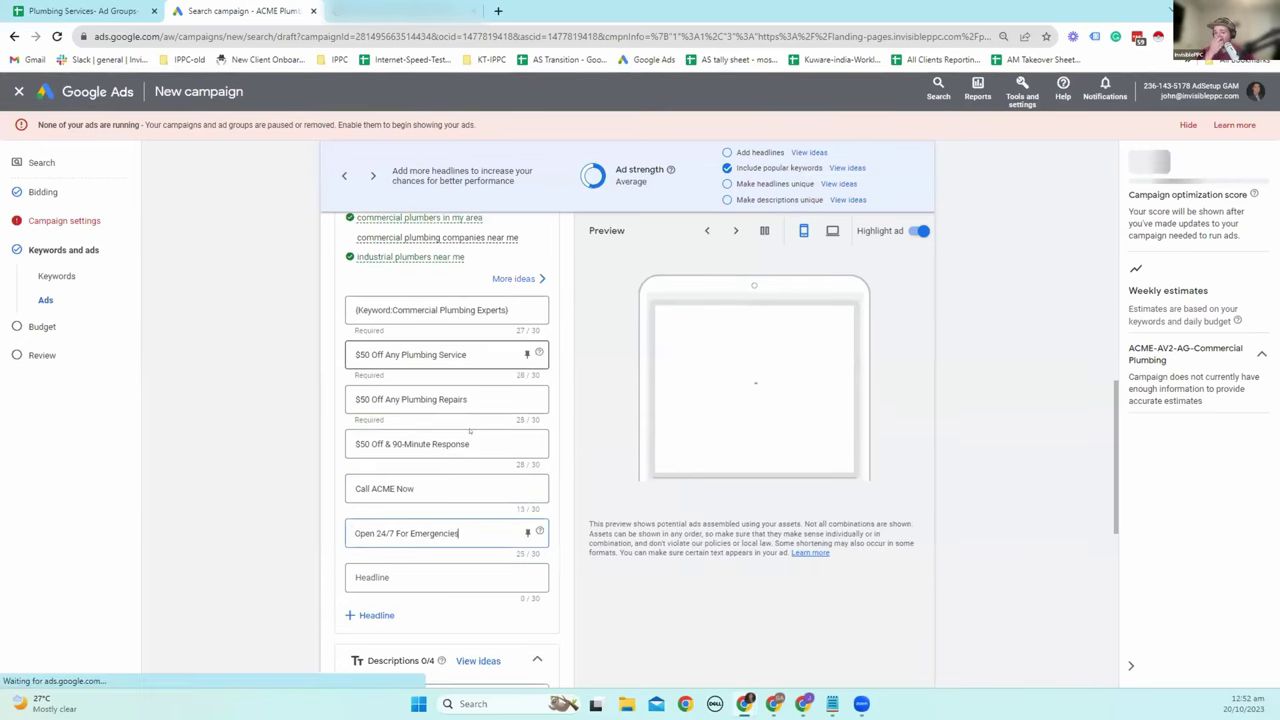
Enter "Highly Rated & Reviewed" as the seventh headline and add an eighth reading "Locally Trusted".
{"action": "left_click", "coordinate": [430, 483]}
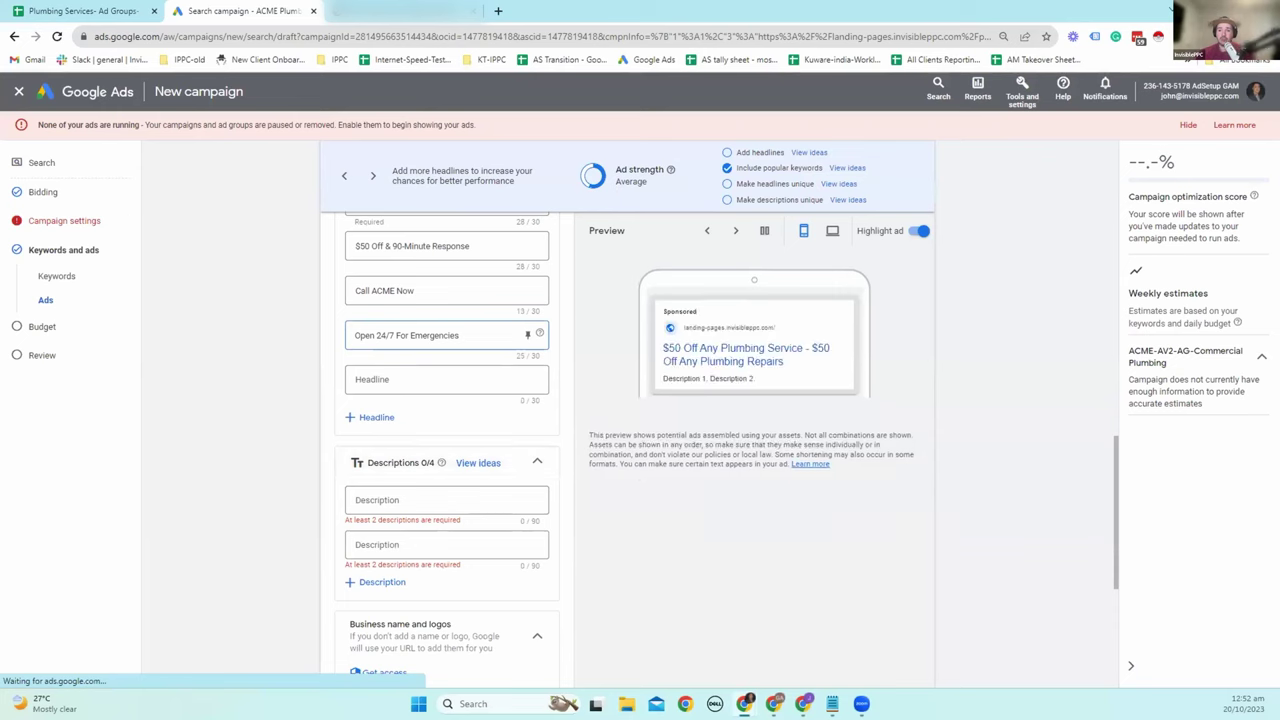
{"action": "left_click", "coordinate": [380, 380]}
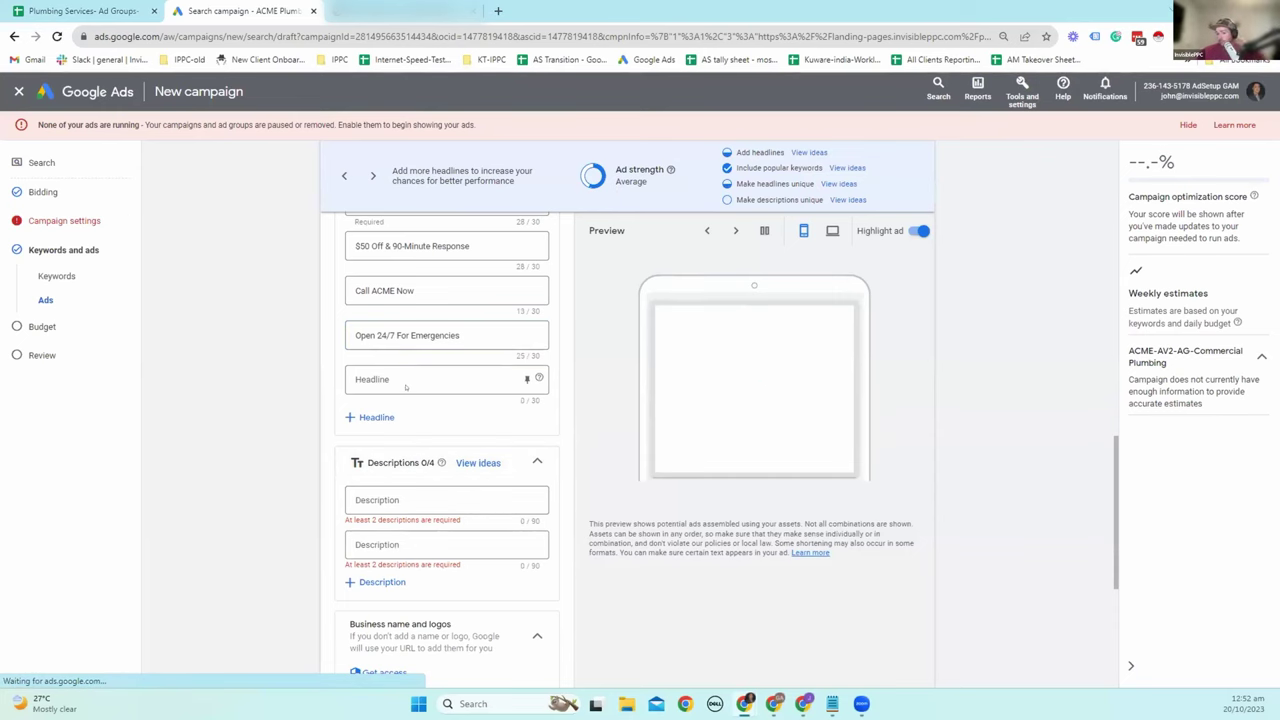
{"action": "type", "text": "Highly Rated & Reviewed"}
{"action": "left_click", "coordinate": [370, 417]}
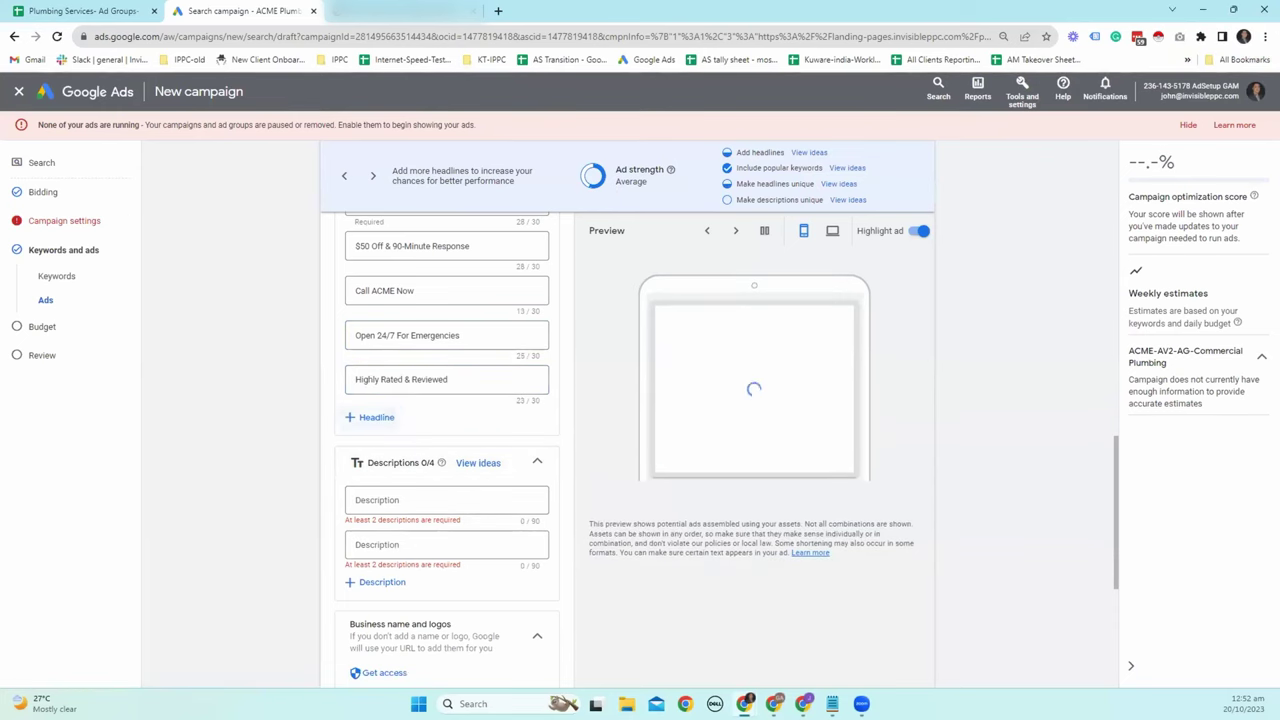
{"action": "left_click", "coordinate": [470, 424]}
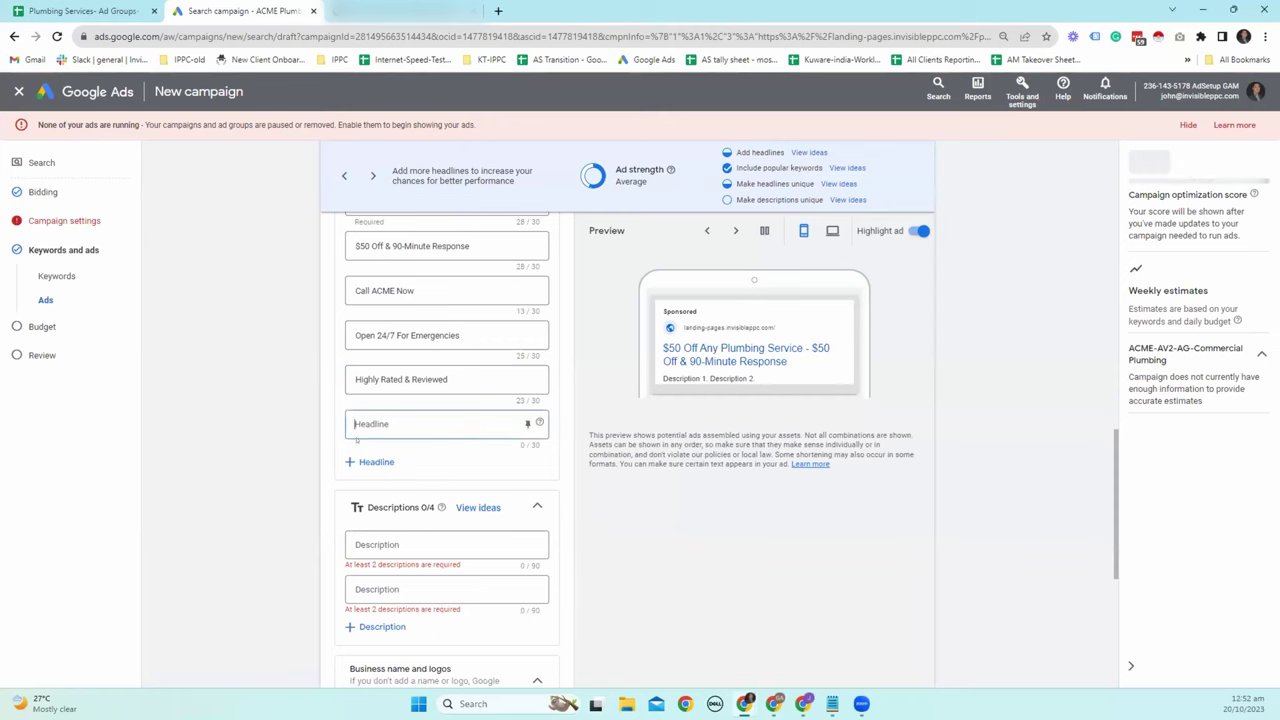
{"action": "type", "text": "Locally Trusted"}
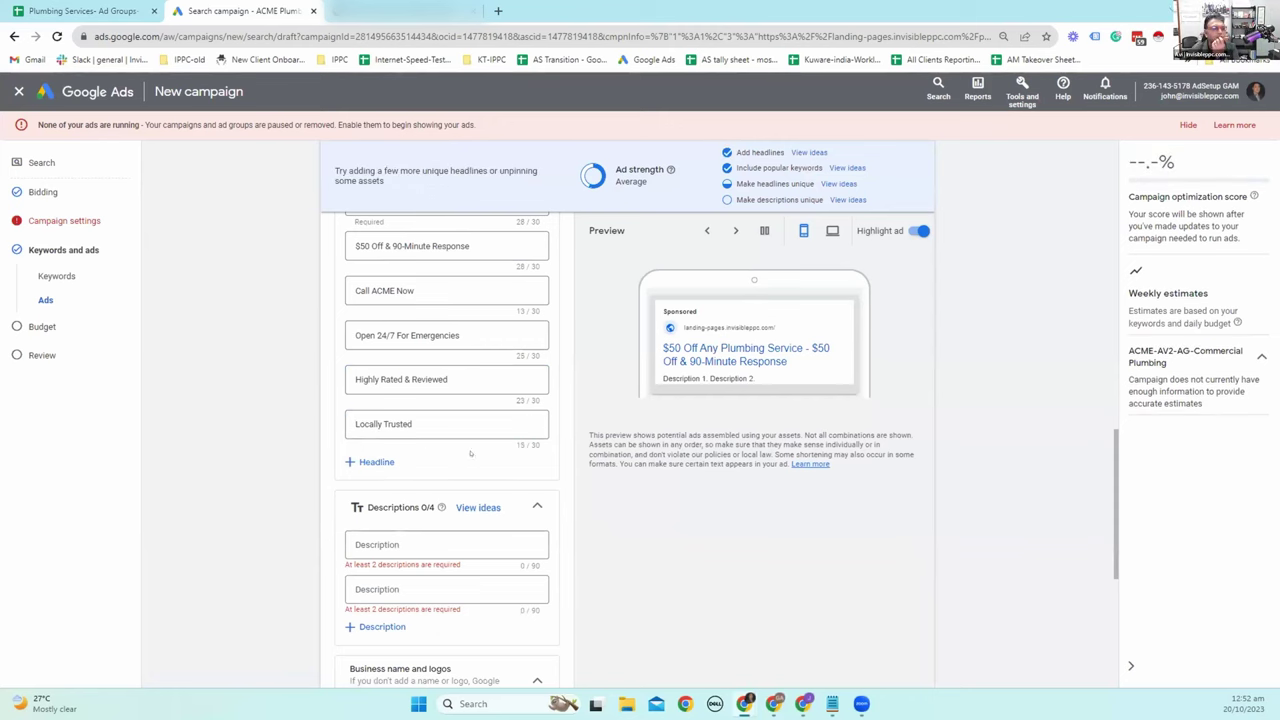
Add two more headlines: "200+ 5-Star Reviews" and "Plumbing Experts".
{"action": "left_click", "coordinate": [380, 462]}
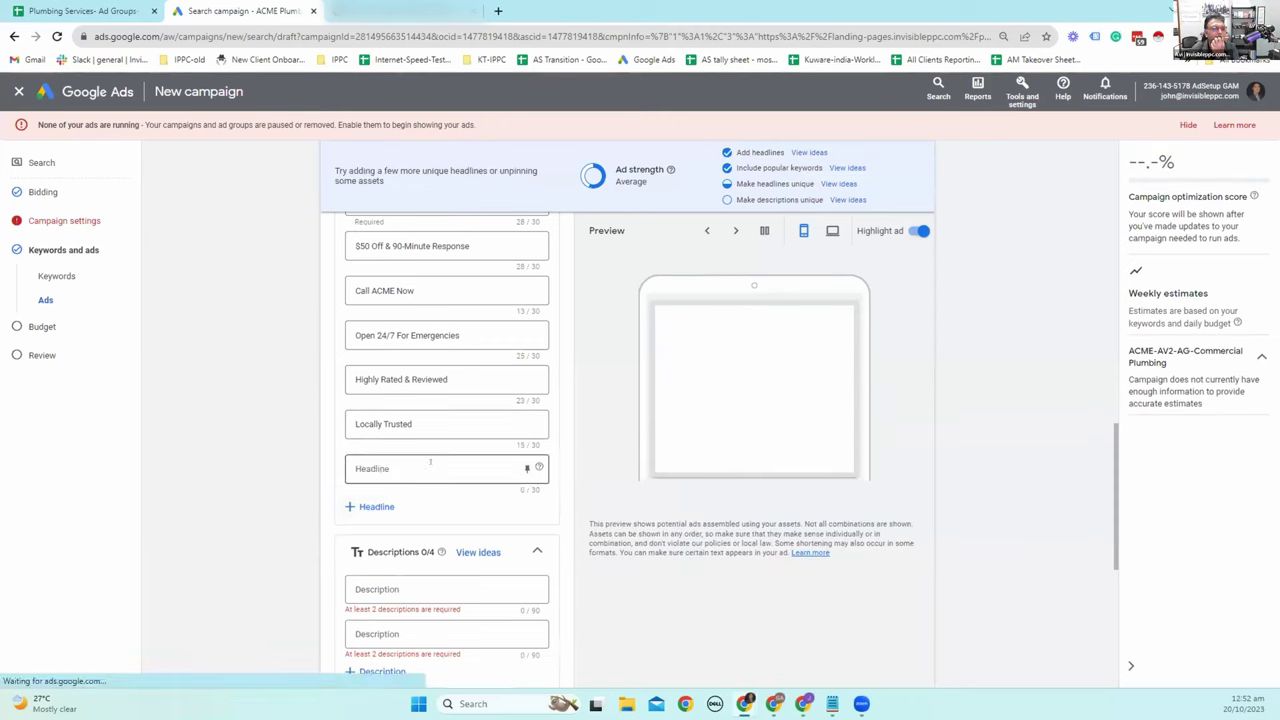
{"action": "left_click", "coordinate": [427, 466]}
{"action": "type", "text": "200+ 5-Star Reviews"}
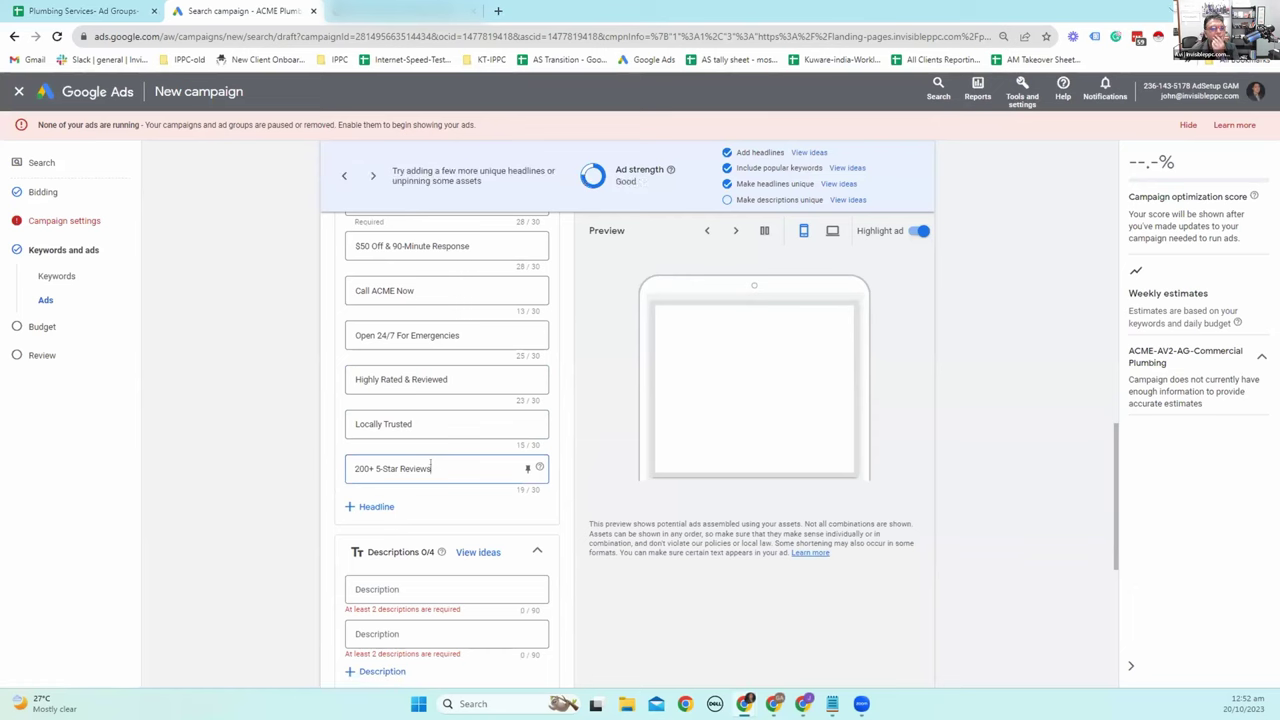
{"action": "left_click", "coordinate": [407, 498]}
{"action": "left_click", "coordinate": [376, 506]}
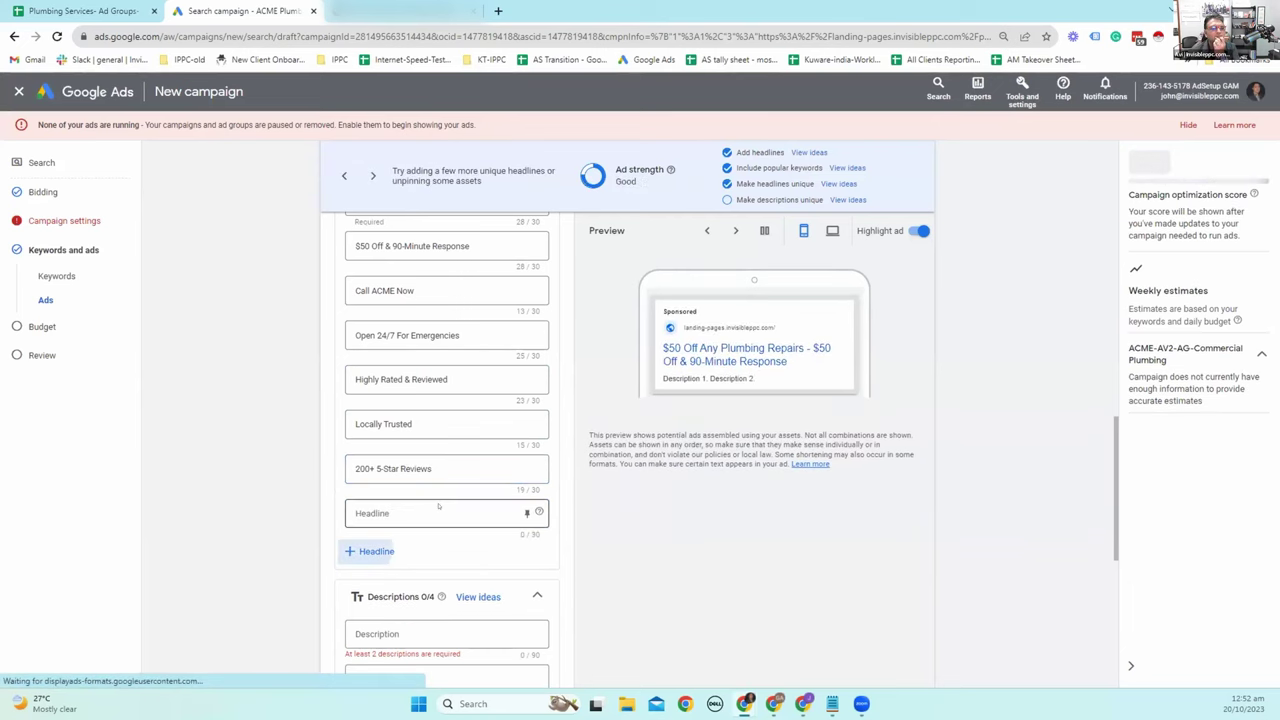
{"action": "type", "text": "Plumbing Experts"}
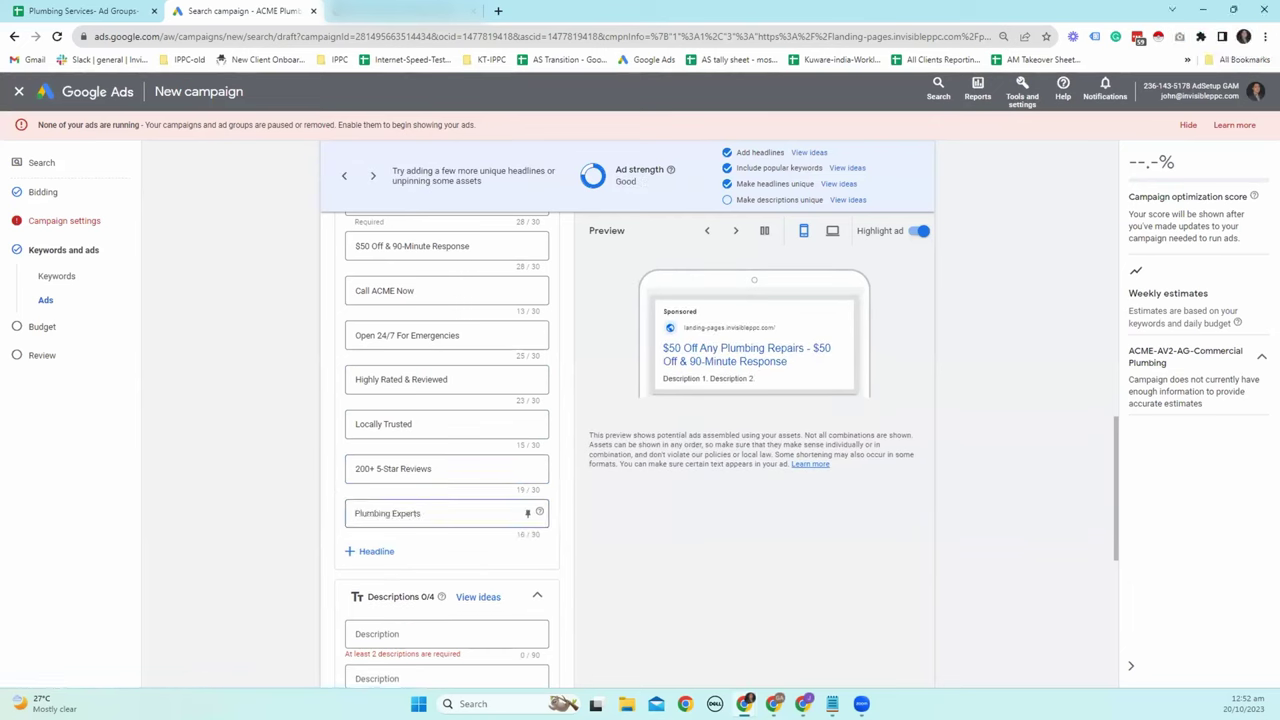
Add the headlines "Contact Us for a Free Estimate" and "ACME Plumbing" to the ad.
{"action": "left_click", "coordinate": [430, 549]}
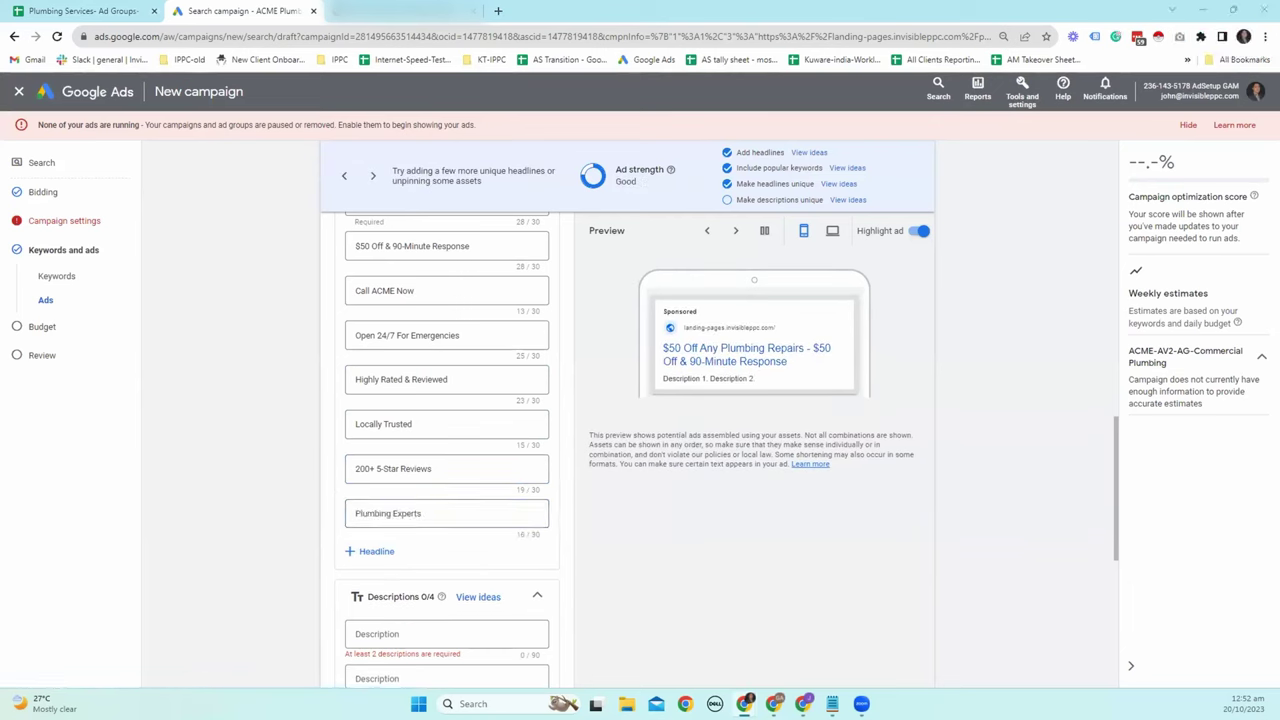
{"action": "left_click", "coordinate": [430, 550]}
{"action": "type", "text": "Contact Us for a Free Estimate"}
{"action": "scroll", "coordinate": [425, 500], "scroll_direction": "down", "scroll_amount": 2}
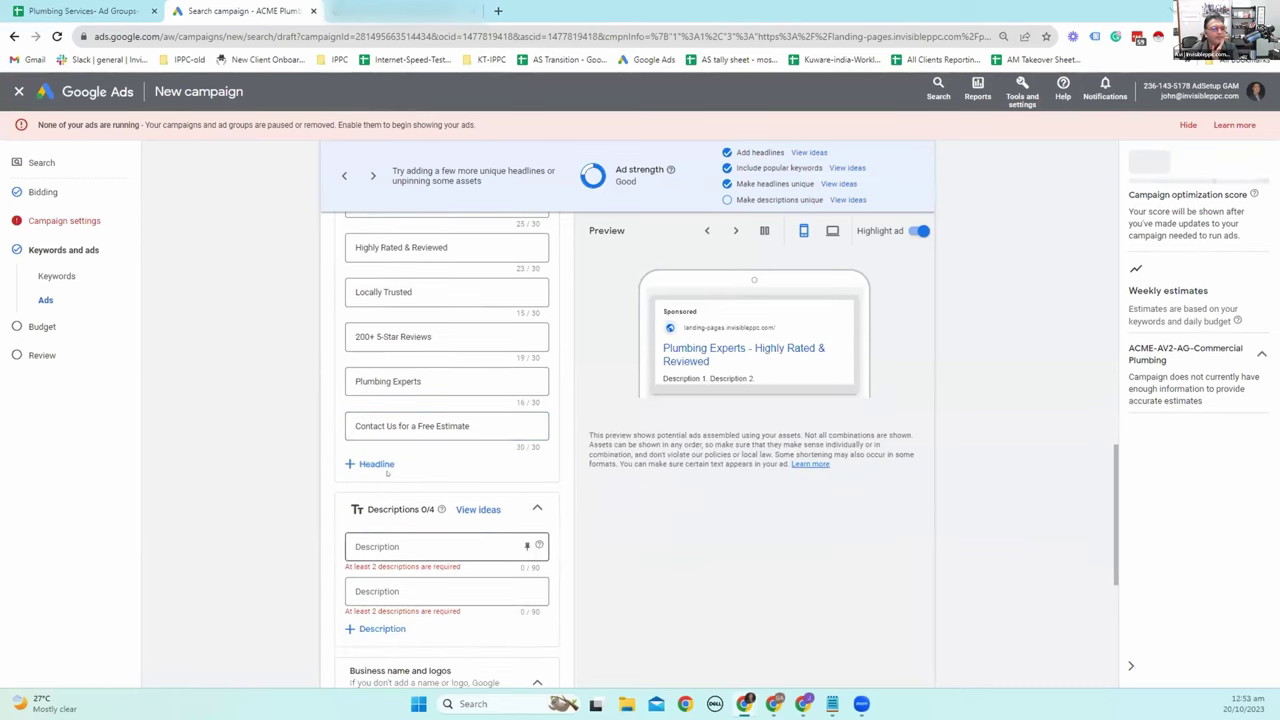
{"action": "left_click", "coordinate": [420, 458]}
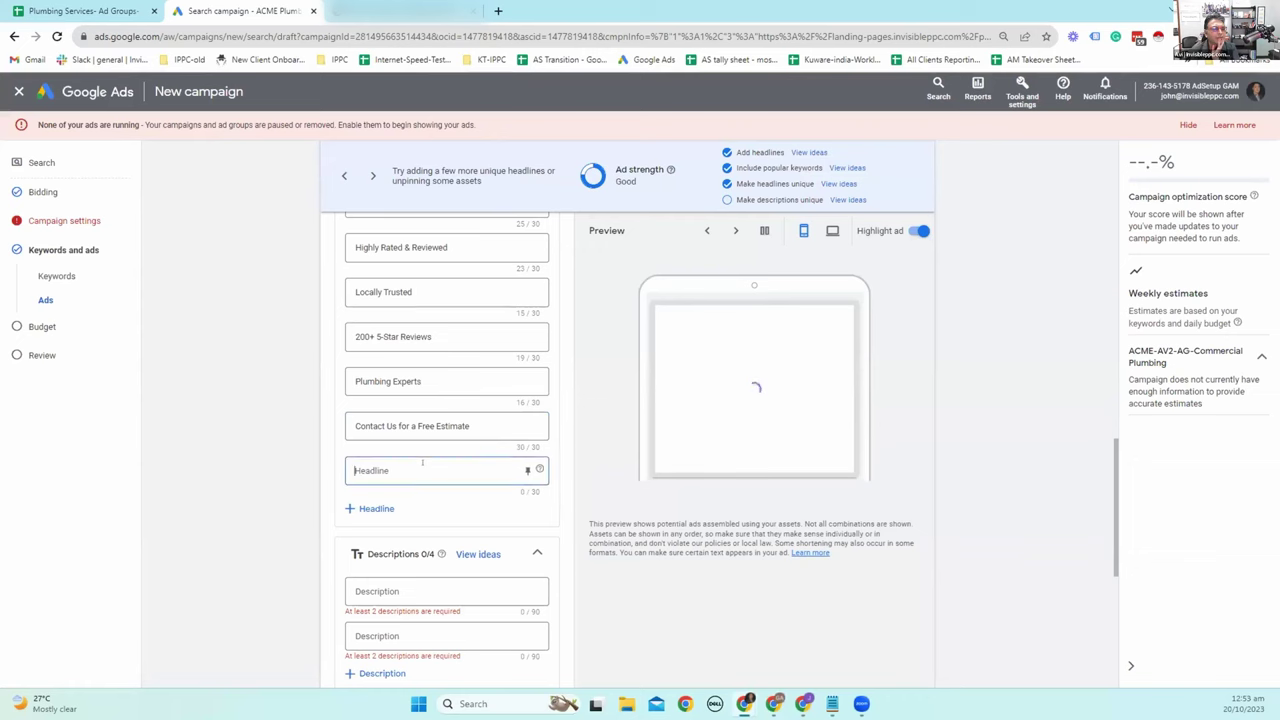
{"action": "type", "text": "ACME Plumbing"}
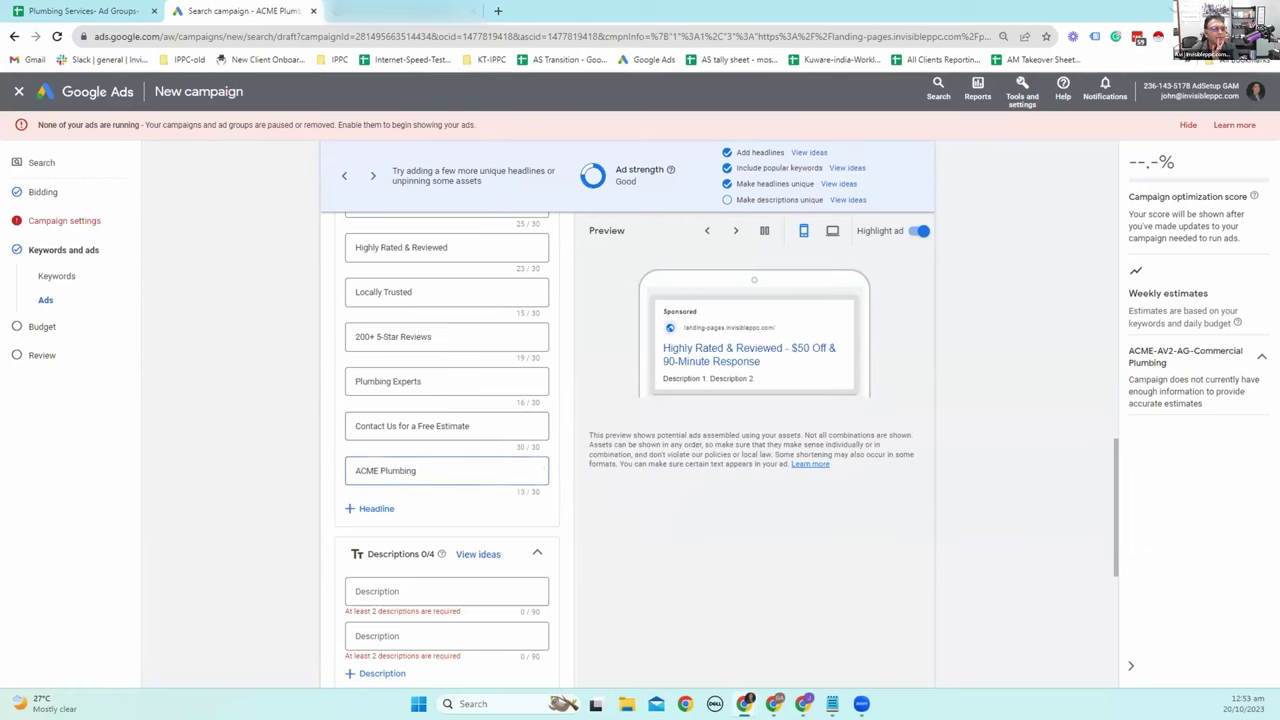
Enter the first ad description: "We are Chicagoland's plumbing, water heater & drain repair & installation experts.".
{"action": "scroll", "coordinate": [409, 548], "scroll_direction": "down", "scroll_amount": 1}
{"action": "scroll", "coordinate": [409, 548], "scroll_direction": "down", "scroll_amount": 1}
{"action": "left_click", "coordinate": [430, 458]}
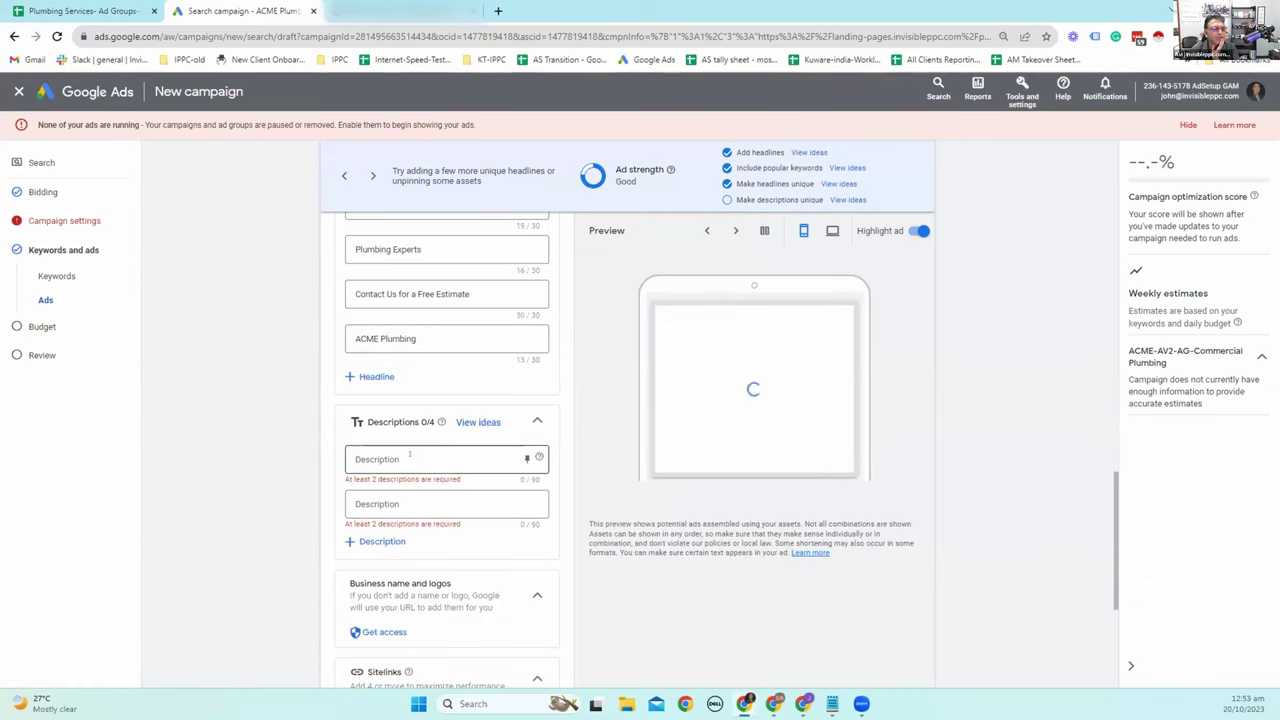
{"action": "type", "text": "We are Chicagoland's plumbing, water heater & drain repair & installation experts"}
{"action": "type", "text": "."}
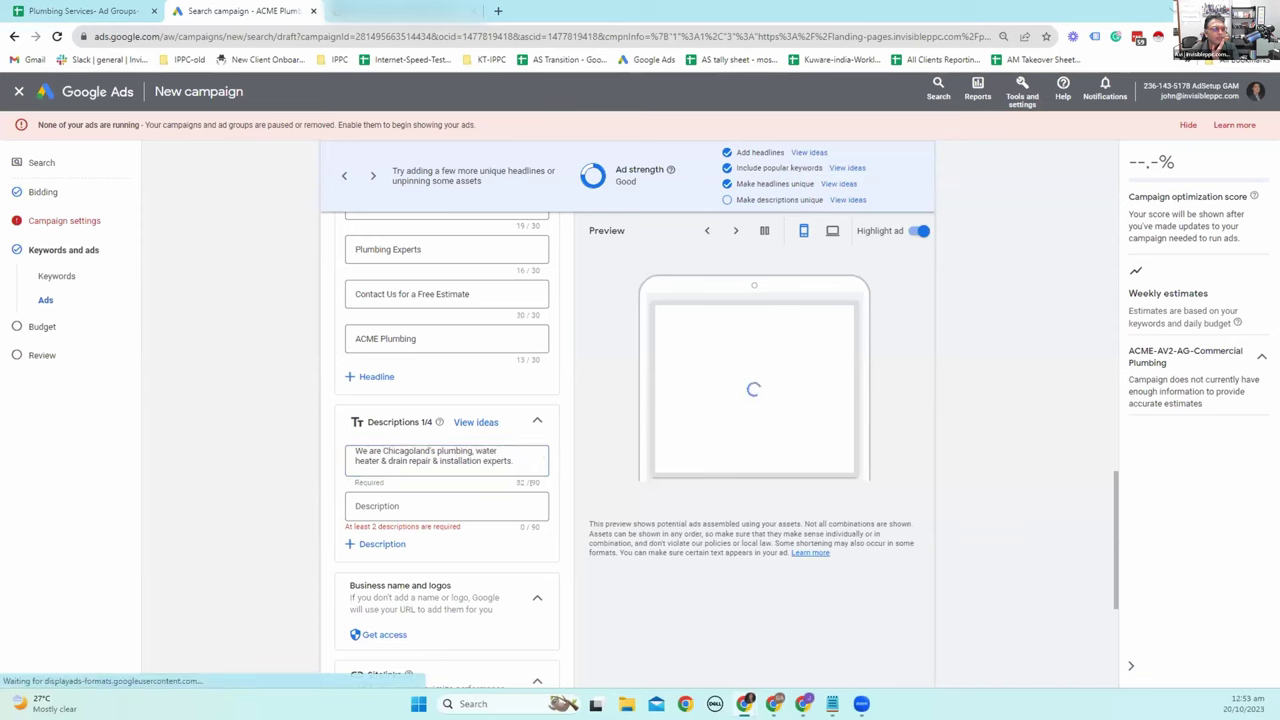
Add the descriptions "Servicing All Drain, Sewer, Water Heater, Leak & General Plumbing Needs. Open 24 Hours" and "Our Technicians Are Licensed & Highly Experienced. All Work Guarantee.".
{"action": "left_click", "coordinate": [401, 505]}
{"action": "type", "text": "Servicing All Drain, Sewer, Water Heater, Leak & General Plumbing Needs. Open 24 Hours"}
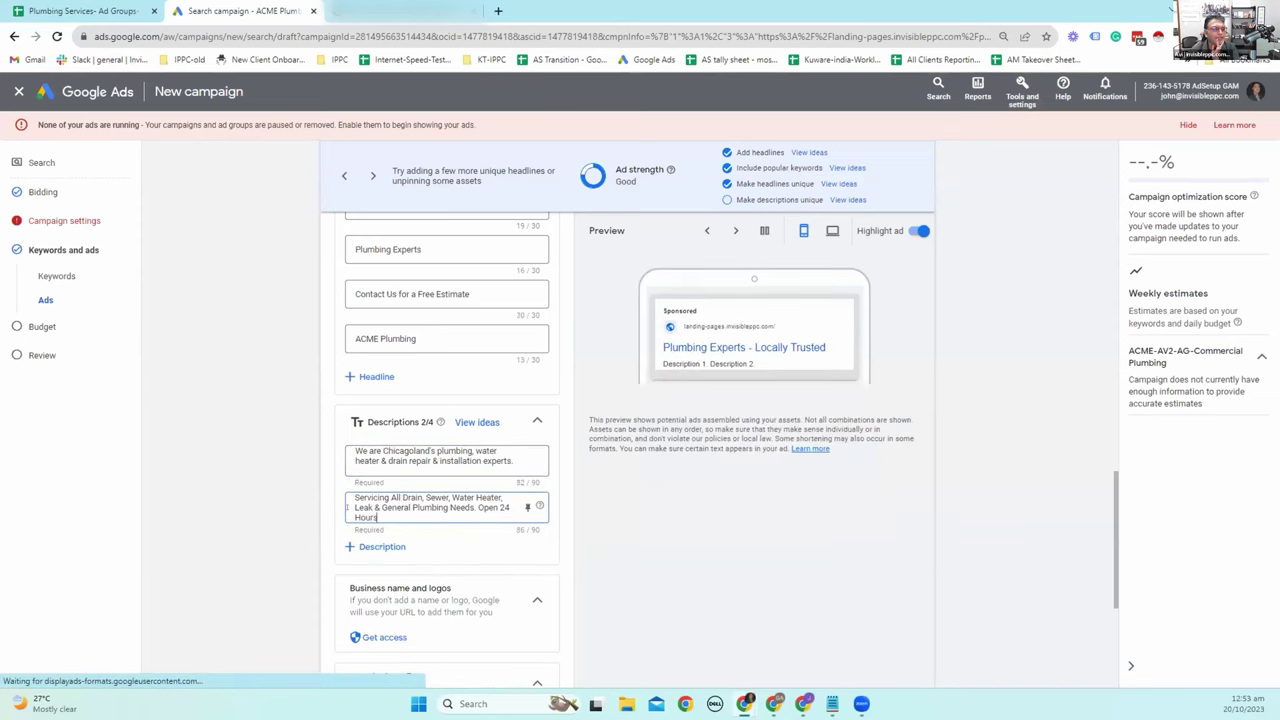
{"action": "left_click", "coordinate": [390, 547]}
{"action": "key", "text": "ctrl+v"}
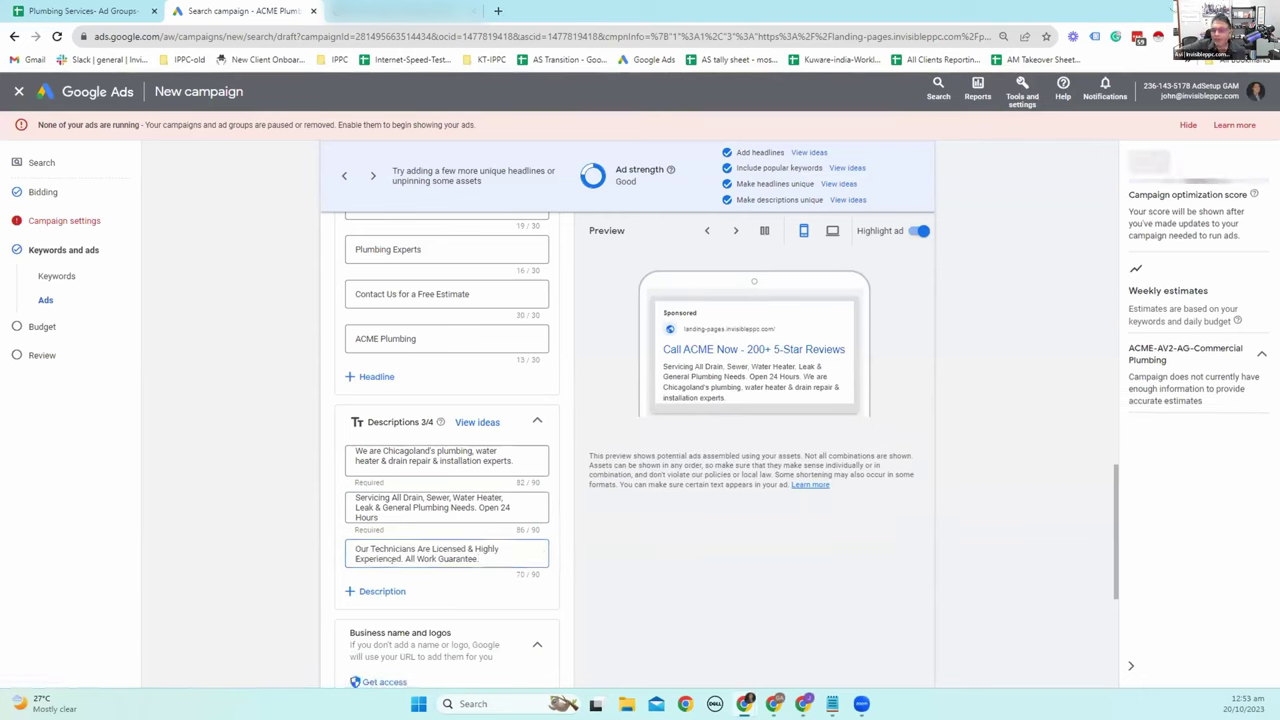
Add the fourth description, "24/7 Plumbing Solutions For Any Budget. Top-Rated Locally. Contact Us for a Free Estimate", and finish the ad.
{"action": "left_click", "coordinate": [382, 591]}
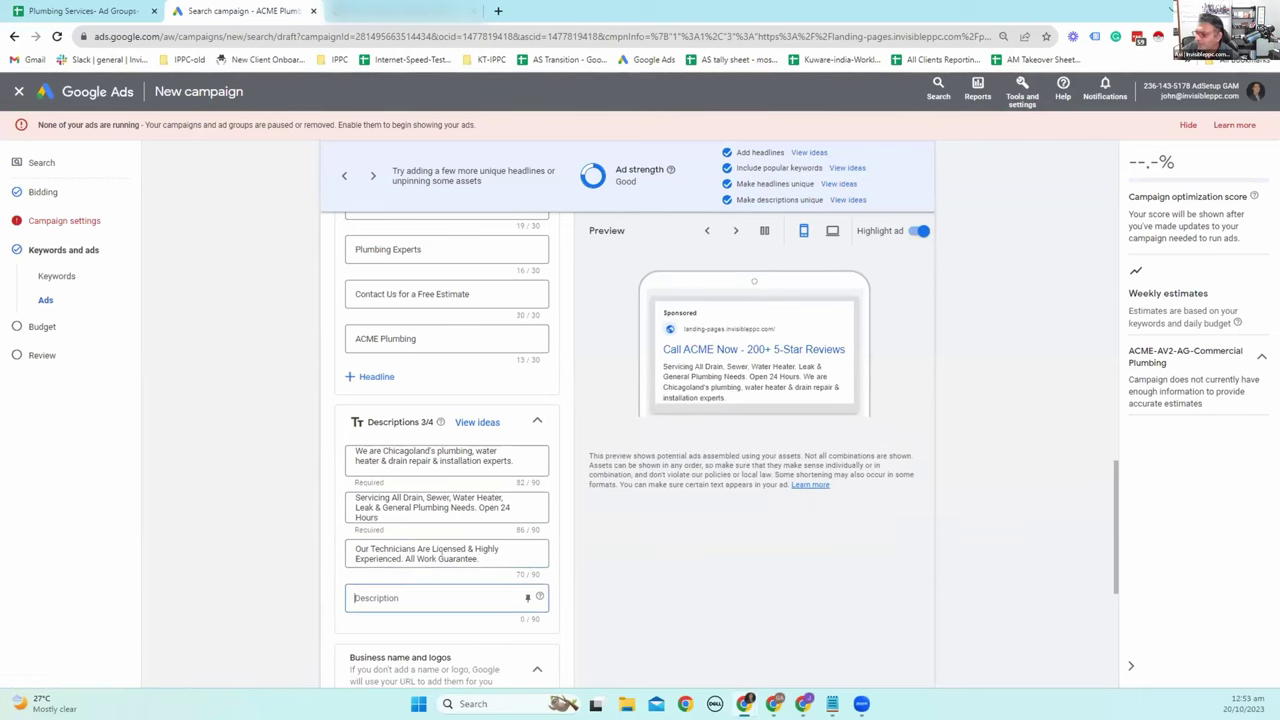
{"action": "type", "text": "24/7 Plumbing Solutions For Any Budget. Top-Rated Locally. Contact Us for a Free Estimate"}
{"action": "scroll", "coordinate": [516, 494], "scroll_direction": "down", "scroll_amount": 5}
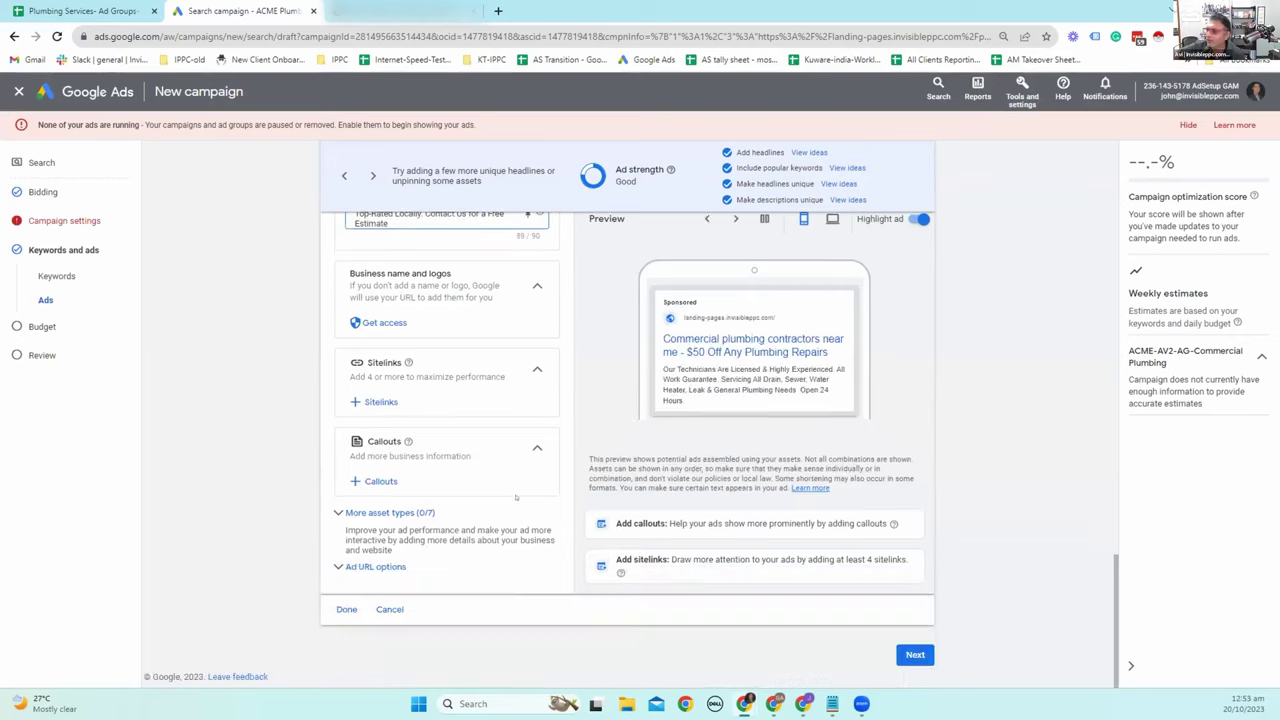
{"action": "left_click", "coordinate": [346, 609]}
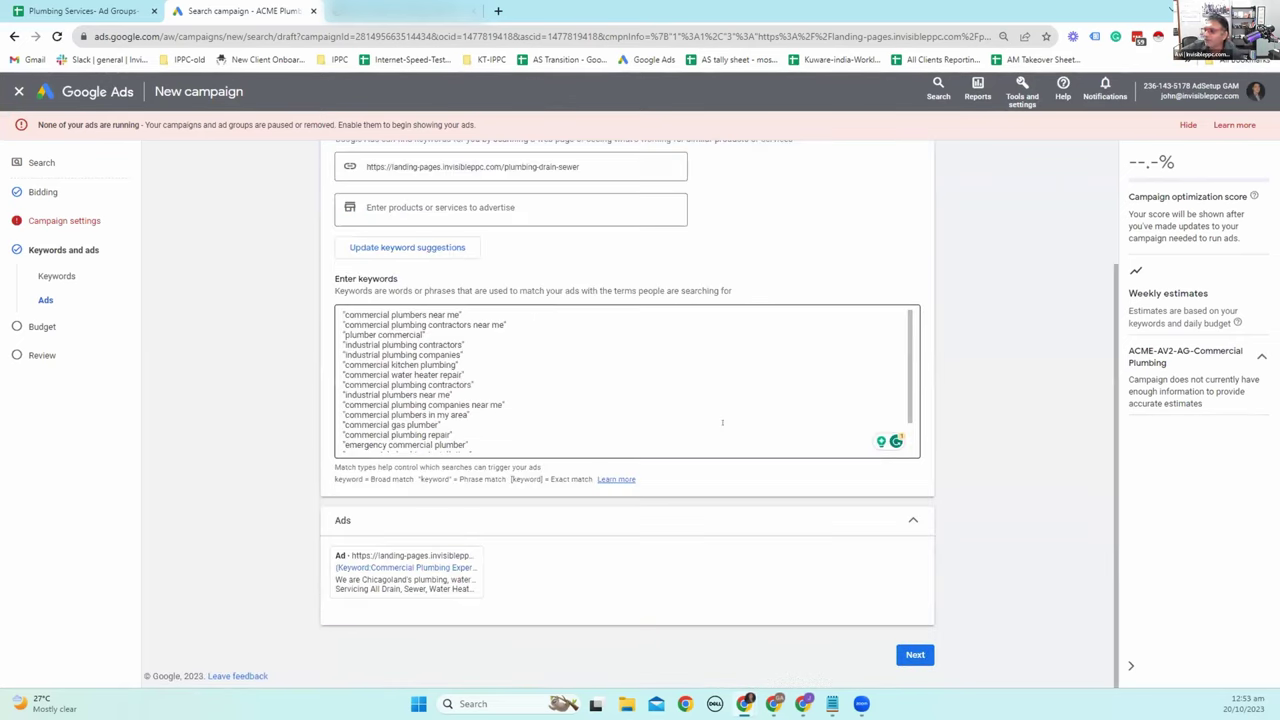
Check the entered keywords, set the campaign's average daily budget to $100, and continue to the review.
{"action": "scroll", "coordinate": [886, 409], "scroll_direction": "up", "scroll_amount": 2}
{"action": "scroll", "coordinate": [886, 409], "scroll_direction": "down", "scroll_amount": 1}
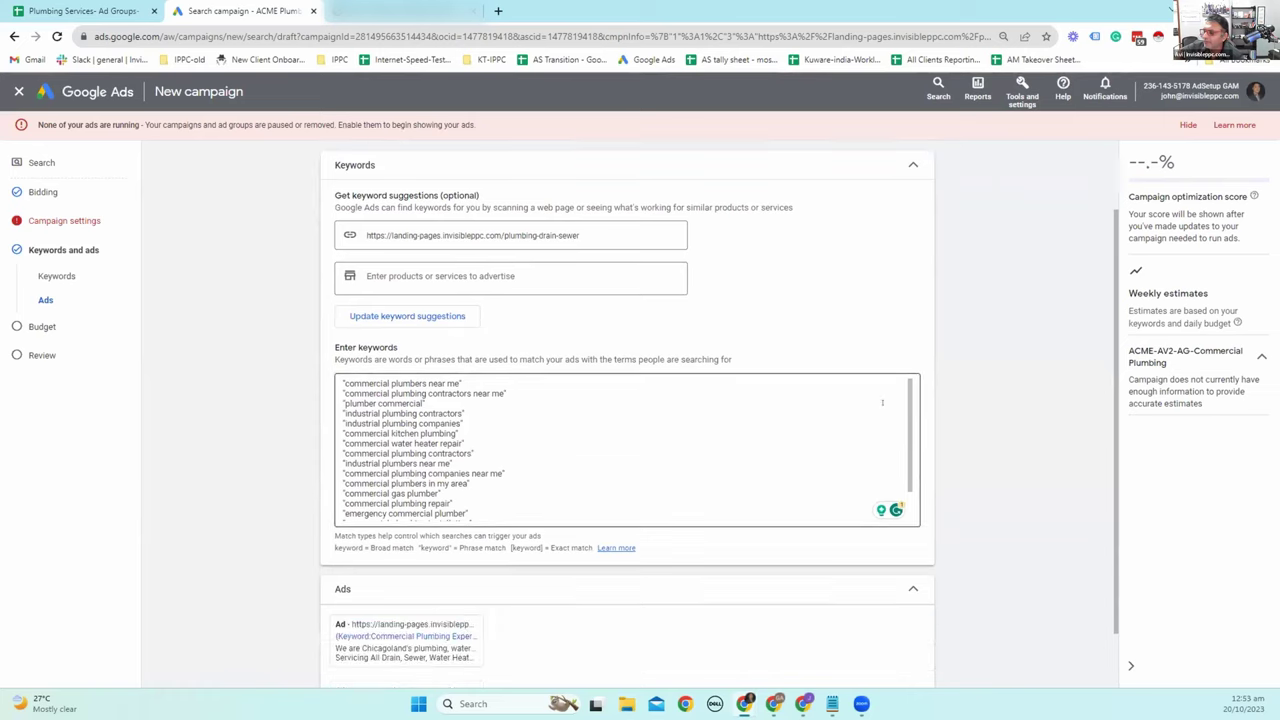
{"action": "scroll", "coordinate": [882, 402], "scroll_direction": "down", "scroll_amount": 4}
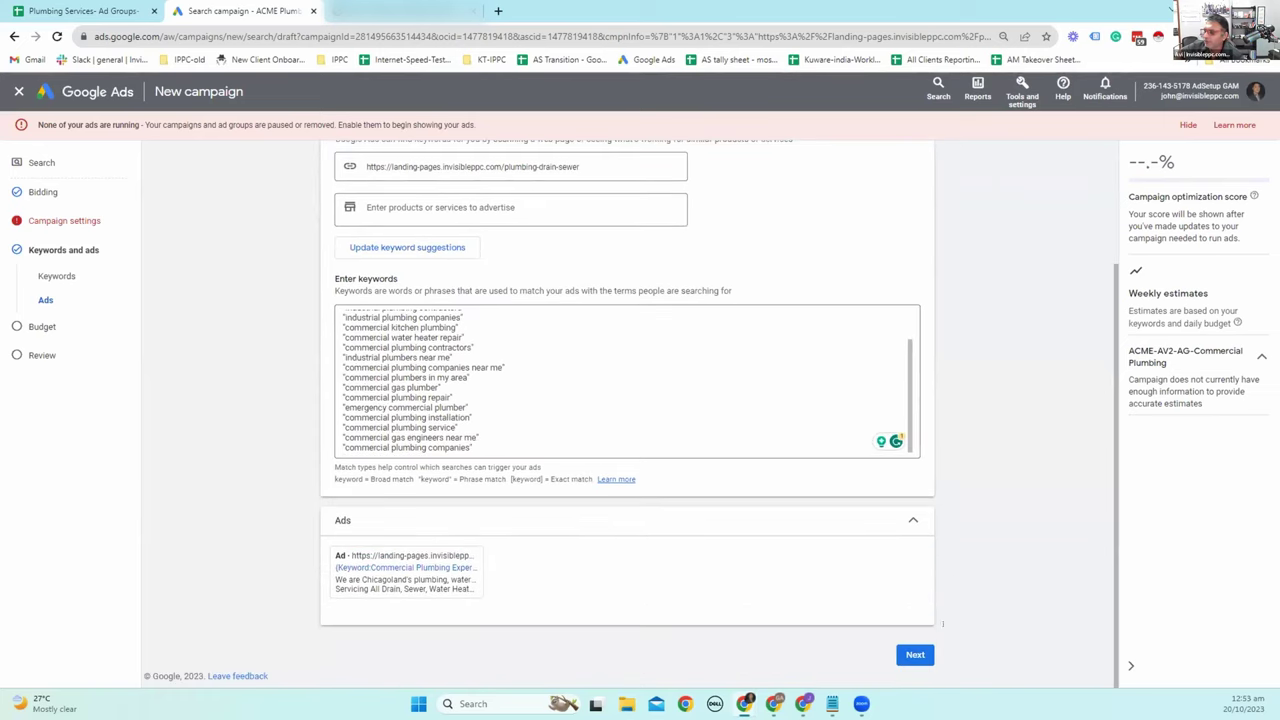
{"action": "left_click", "coordinate": [921, 657]}
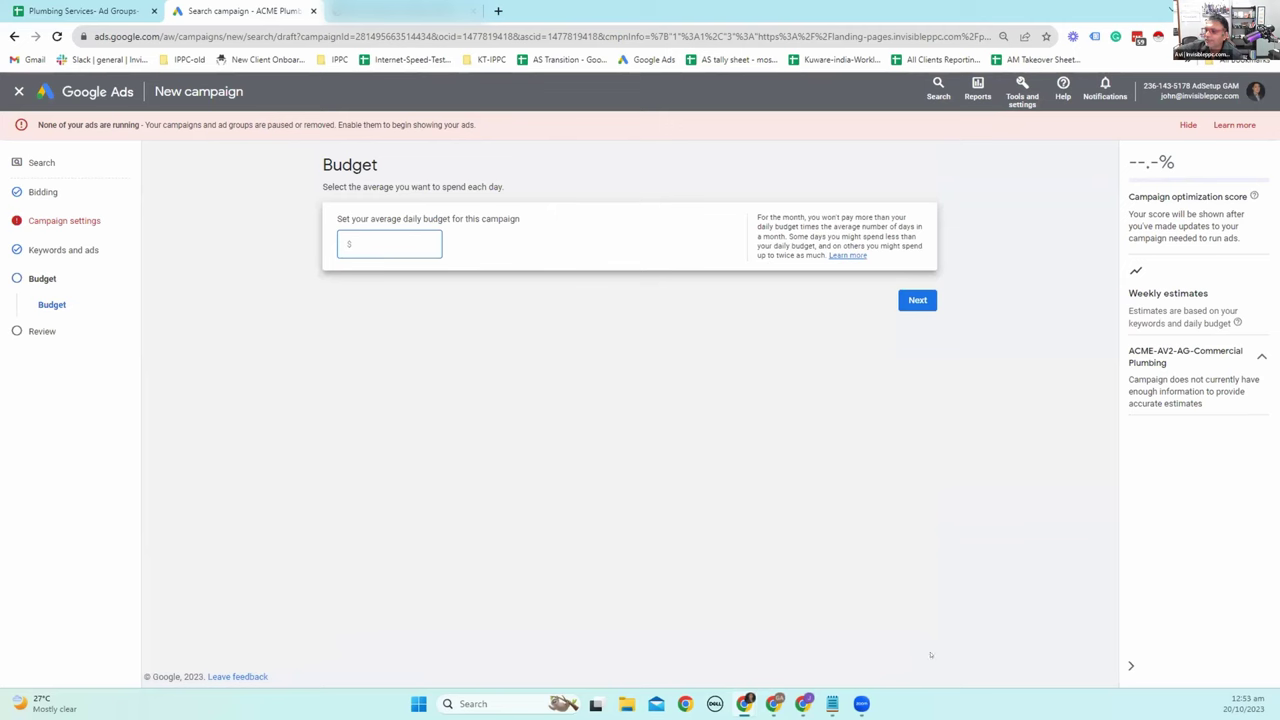
{"action": "type", "text": "100"}
{"action": "left_click", "coordinate": [918, 301]}
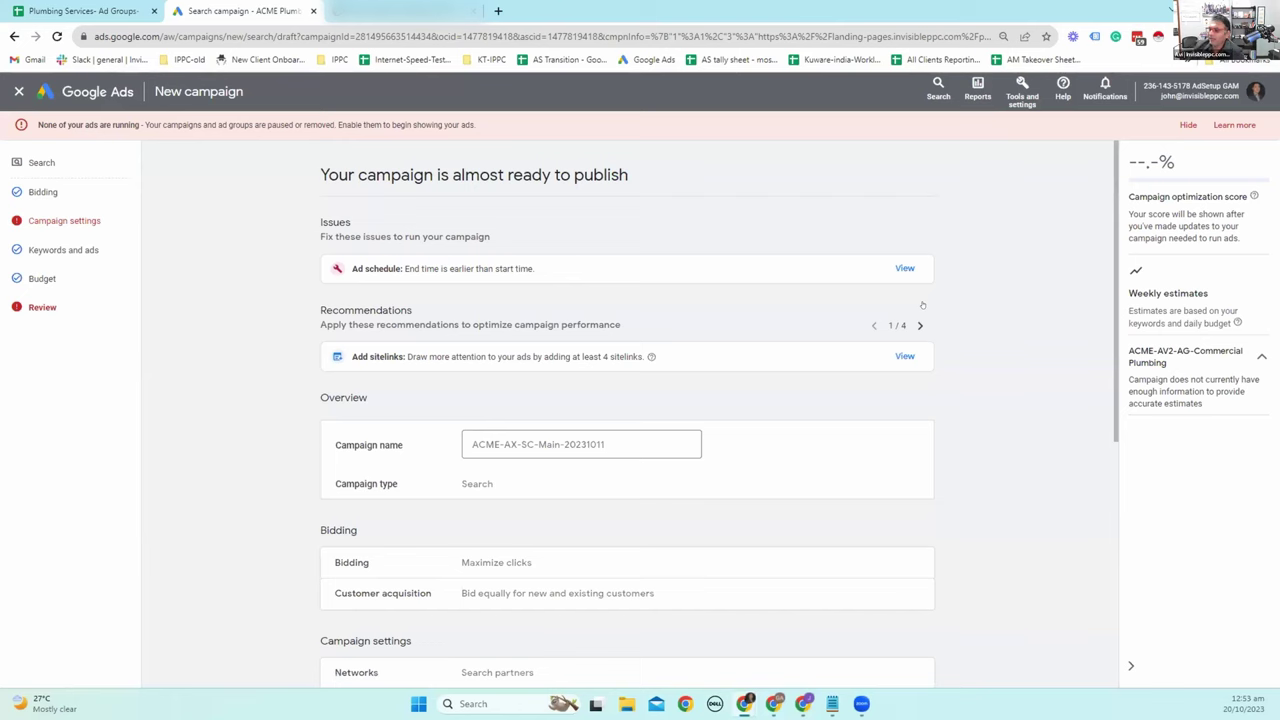
Open the ad schedule issue from the review and remove the 22:00 to 07:00 time slot.
{"action": "left_click", "coordinate": [902, 267]}
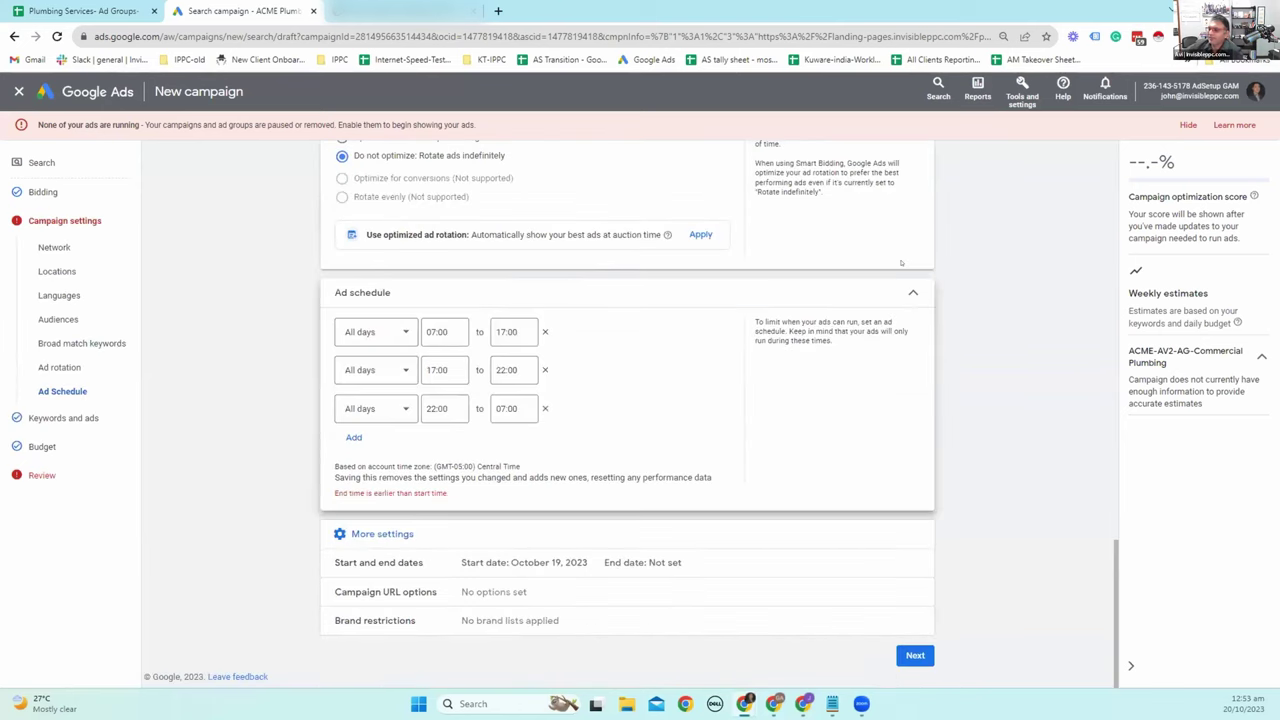
{"action": "left_click", "coordinate": [544, 409]}
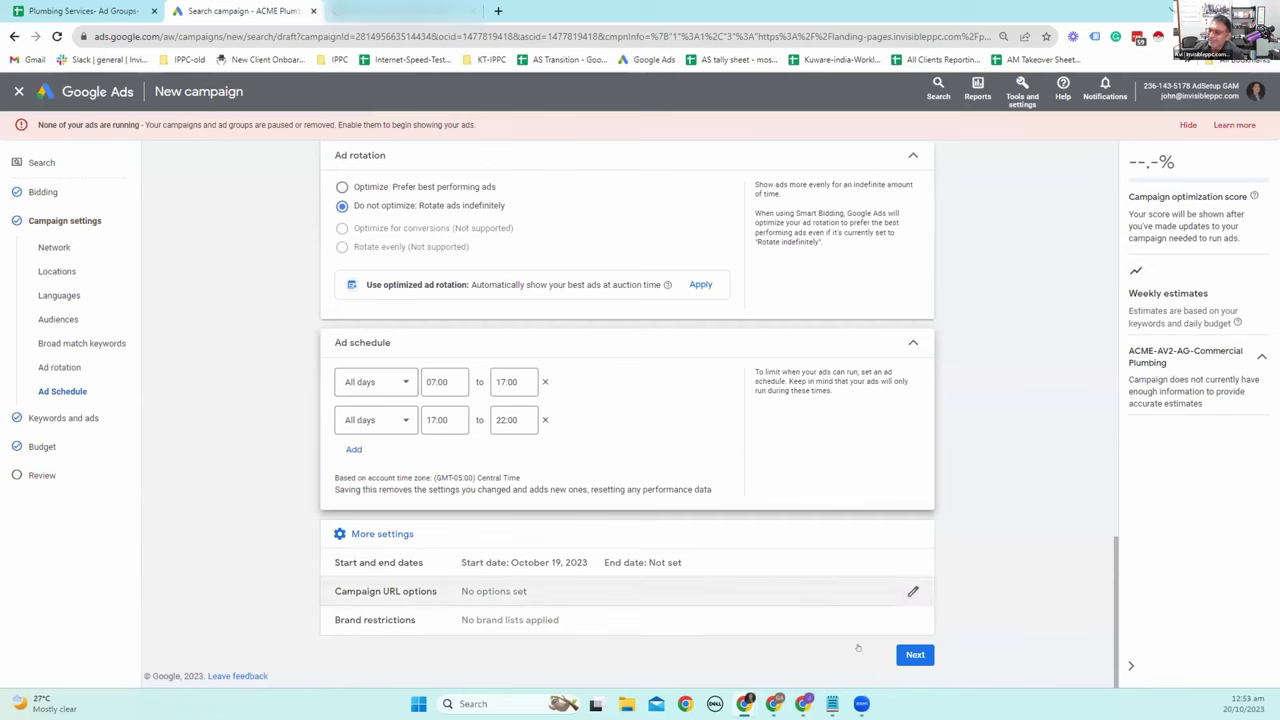
{"action": "left_click", "coordinate": [915, 655]}
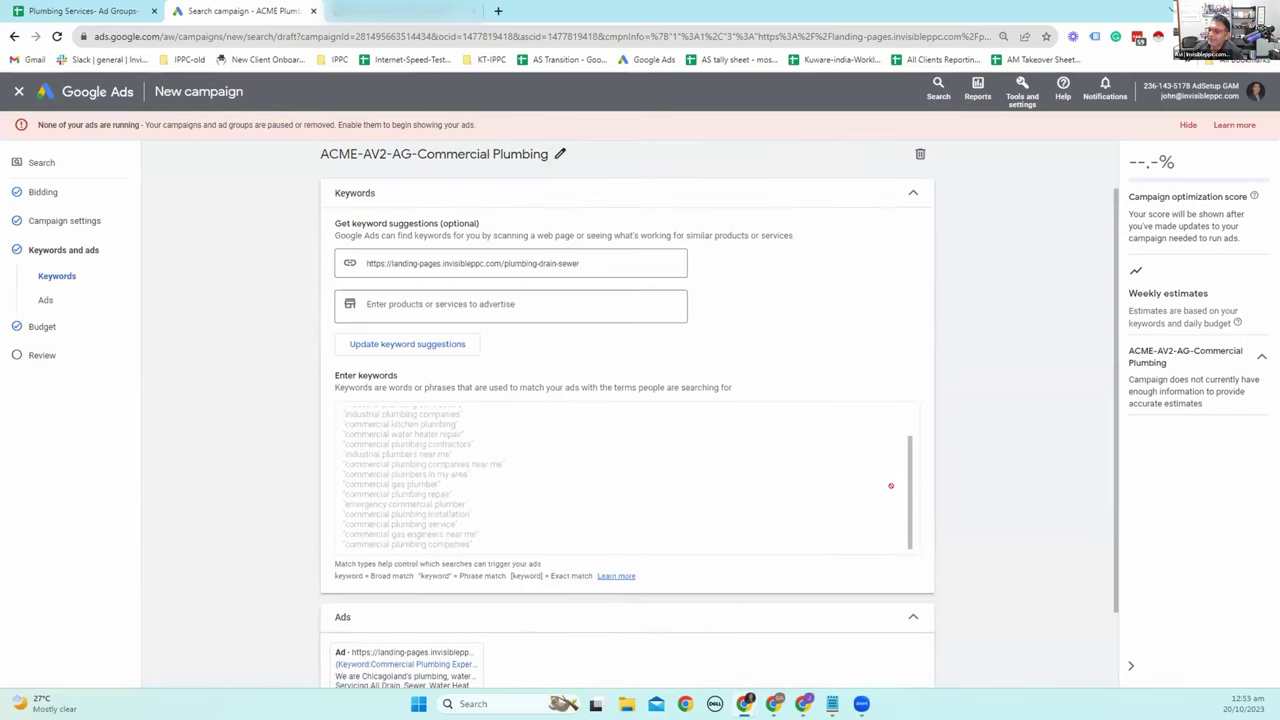
Continue through the keywords and budget pages to the campaign review and look over the settings summary.
{"action": "scroll", "coordinate": [921, 657], "scroll_direction": "down", "scroll_amount": 1}
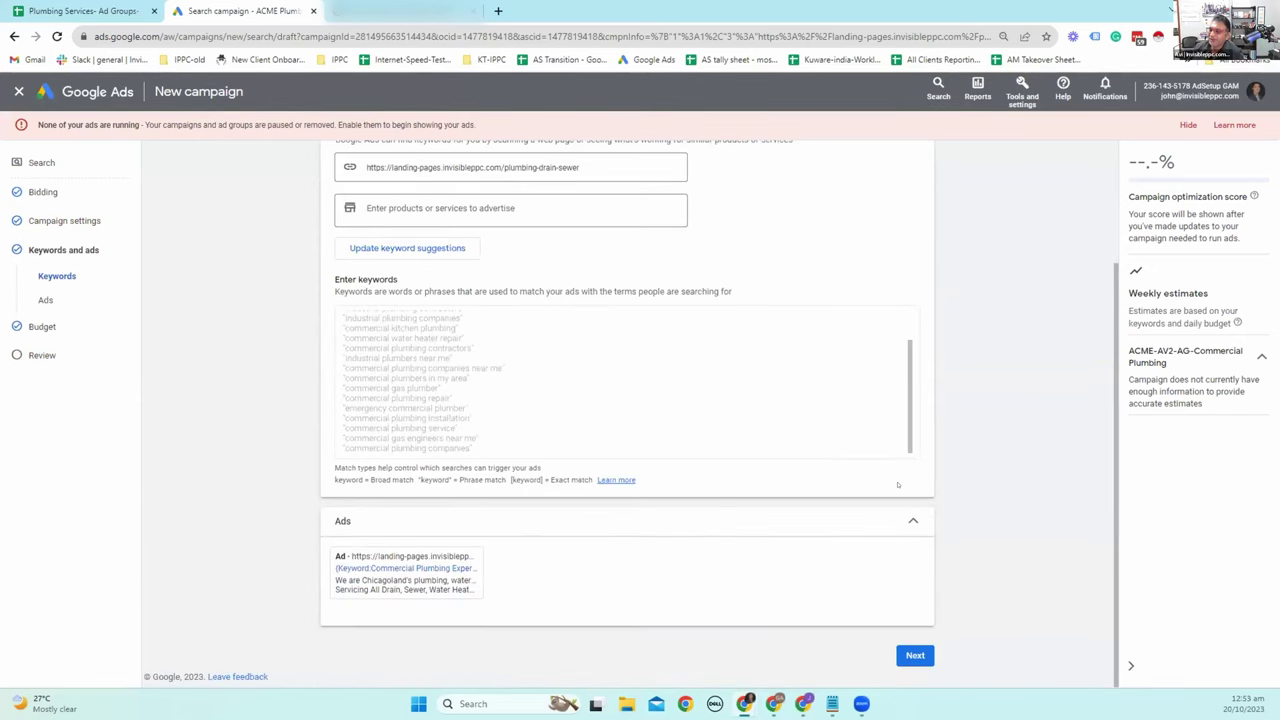
{"action": "left_click", "coordinate": [915, 656]}
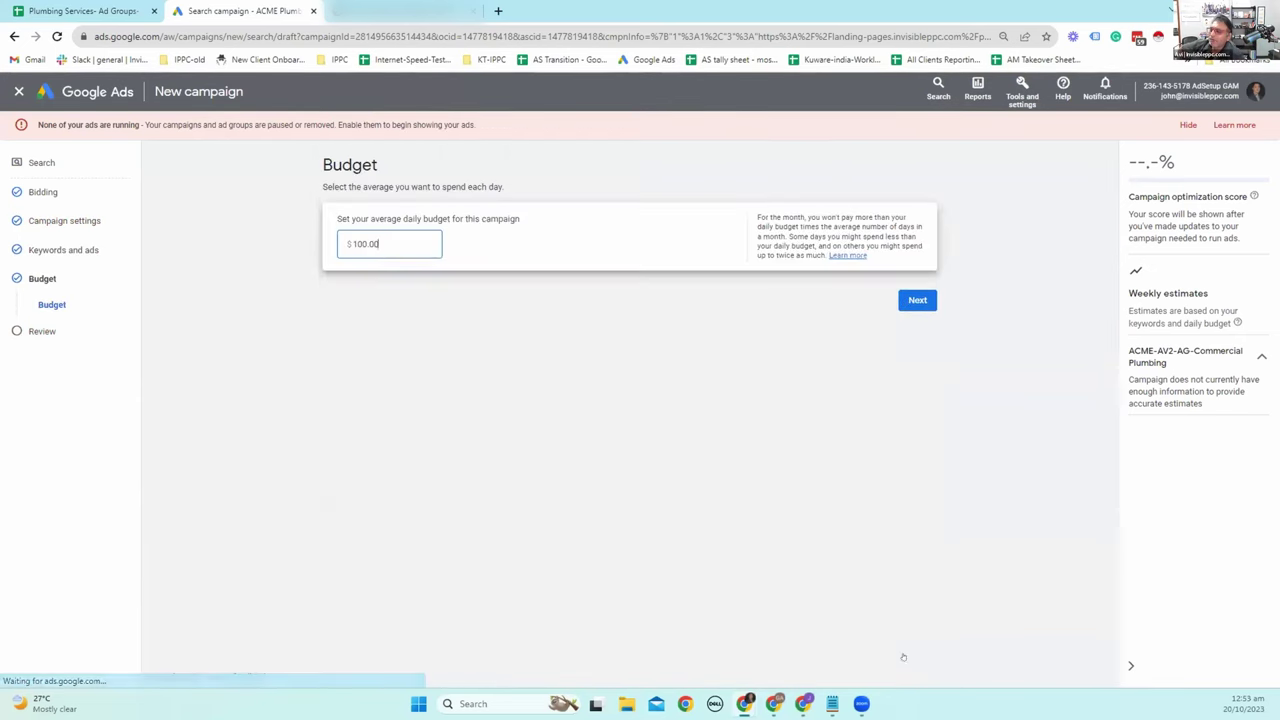
{"action": "left_click", "coordinate": [910, 302]}
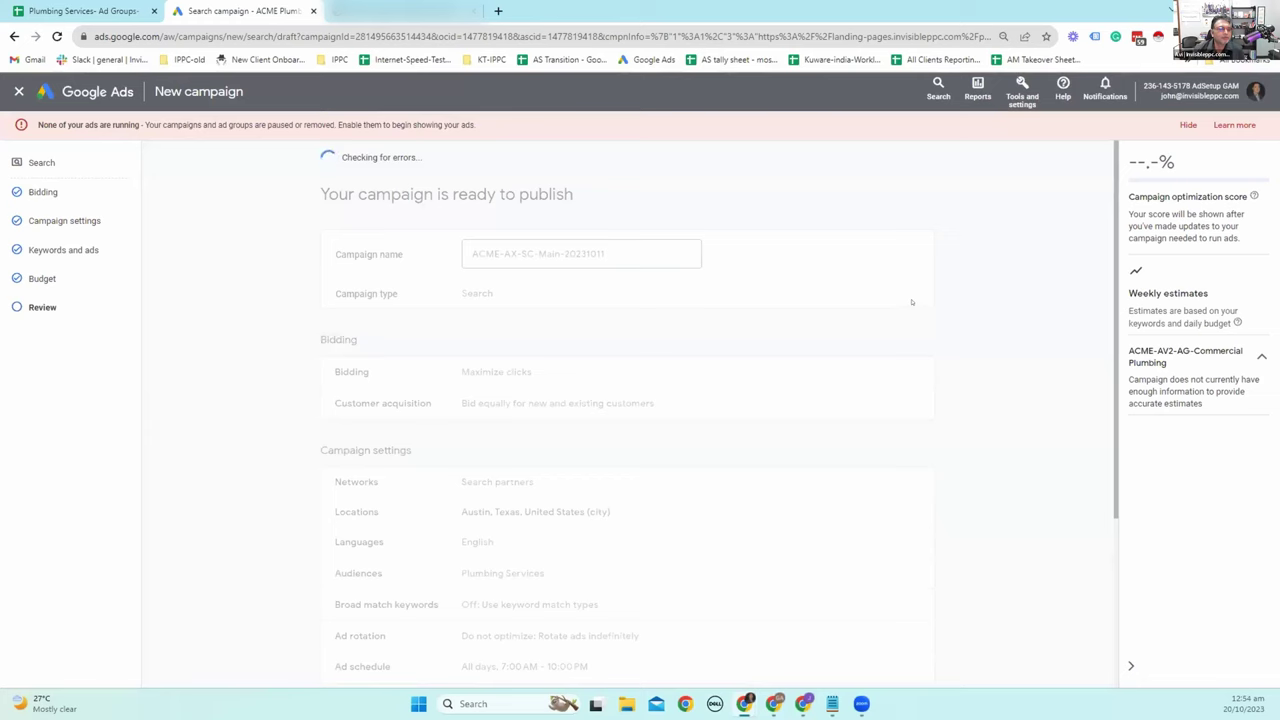
{"action": "scroll", "coordinate": [914, 302], "scroll_direction": "down", "scroll_amount": 2}
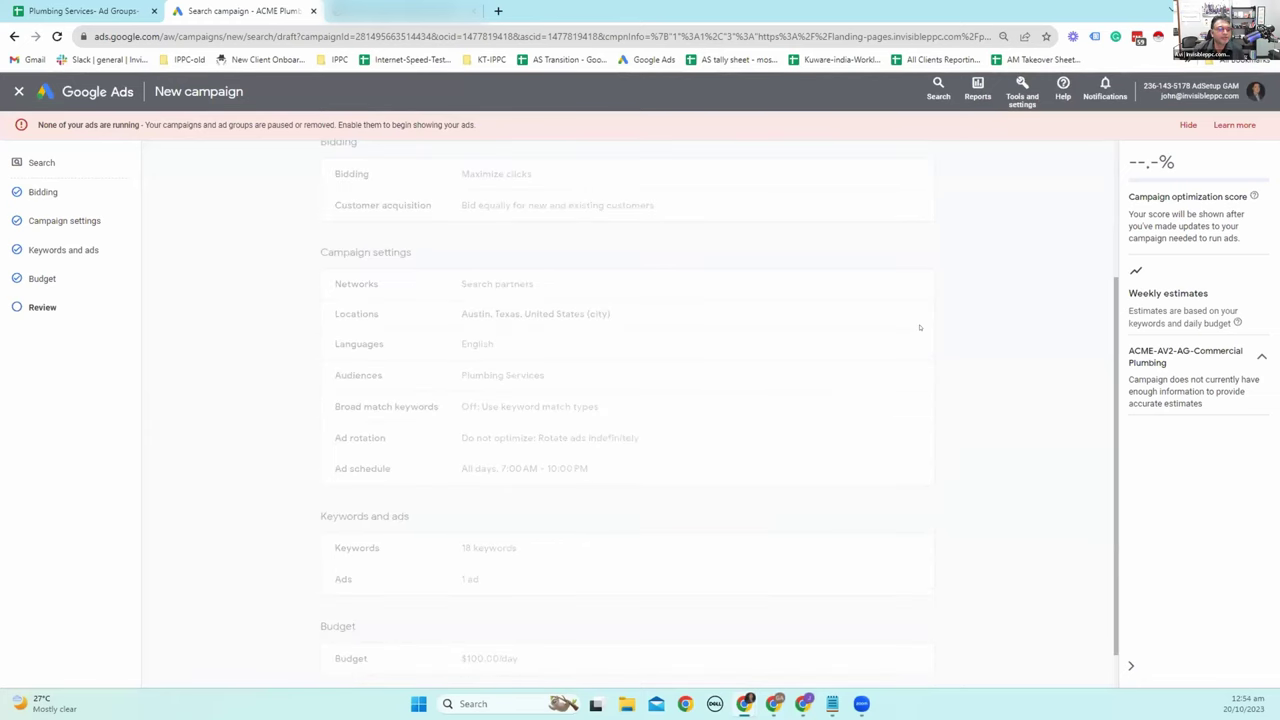
{"action": "scroll", "coordinate": [920, 327], "scroll_direction": "down", "scroll_amount": 1}
{"action": "scroll", "coordinate": [920, 327], "scroll_direction": "up", "scroll_amount": 1}
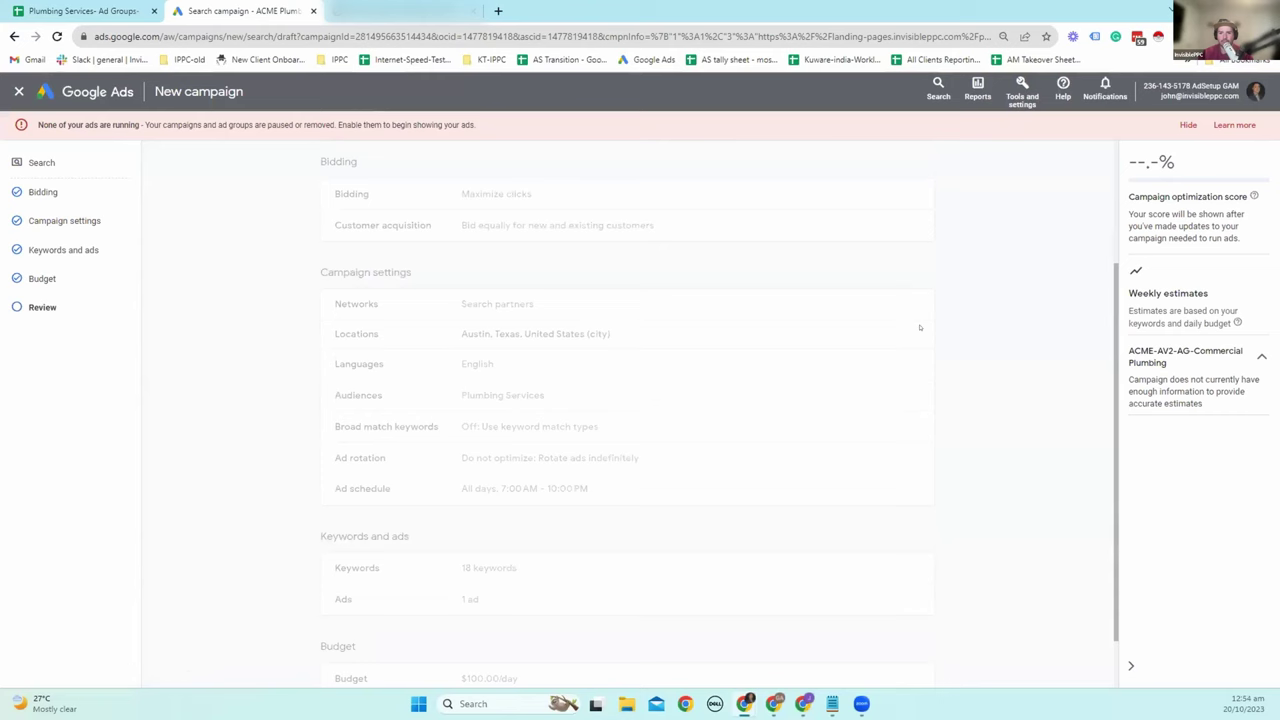
Check the campaign review summary, including bidding, settings, keywords, ads and budget, and publish the campaign.
{"action": "scroll", "coordinate": [917, 357], "scroll_direction": "down", "scroll_amount": 1}
{"action": "scroll", "coordinate": [917, 360], "scroll_direction": "up", "scroll_amount": 3}
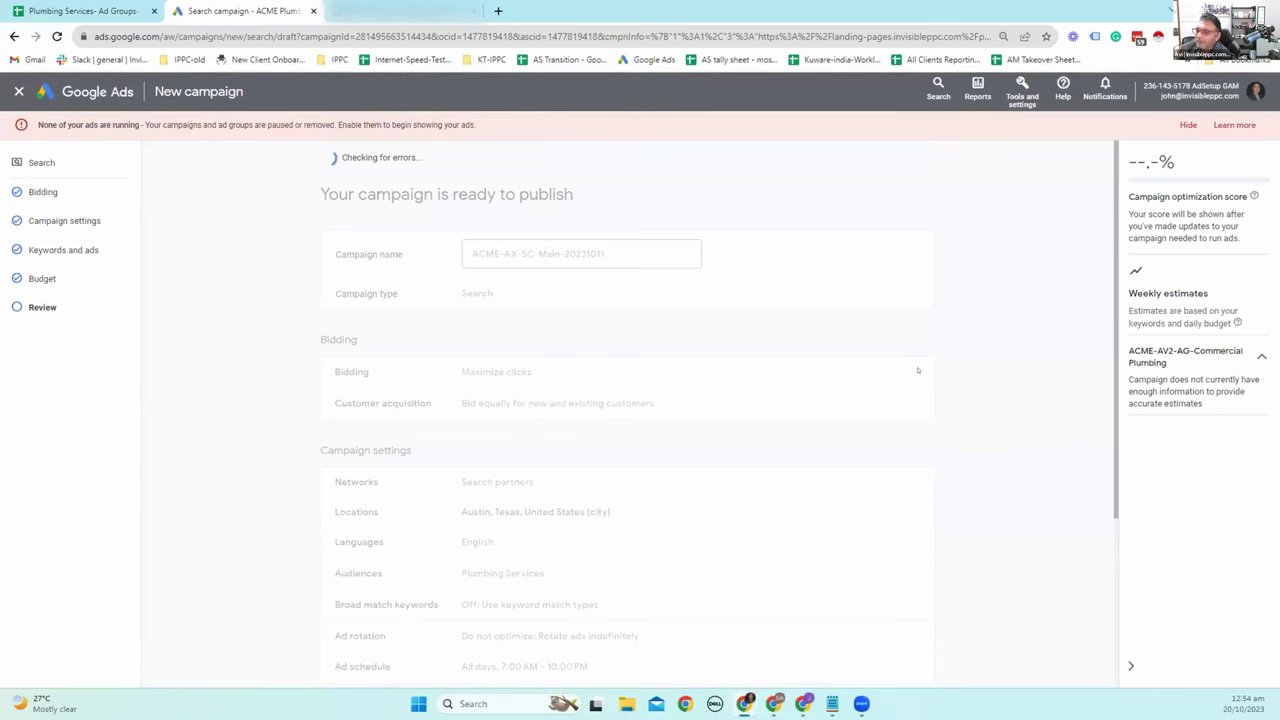
{"action": "scroll", "coordinate": [844, 401], "scroll_direction": "down", "scroll_amount": 3}
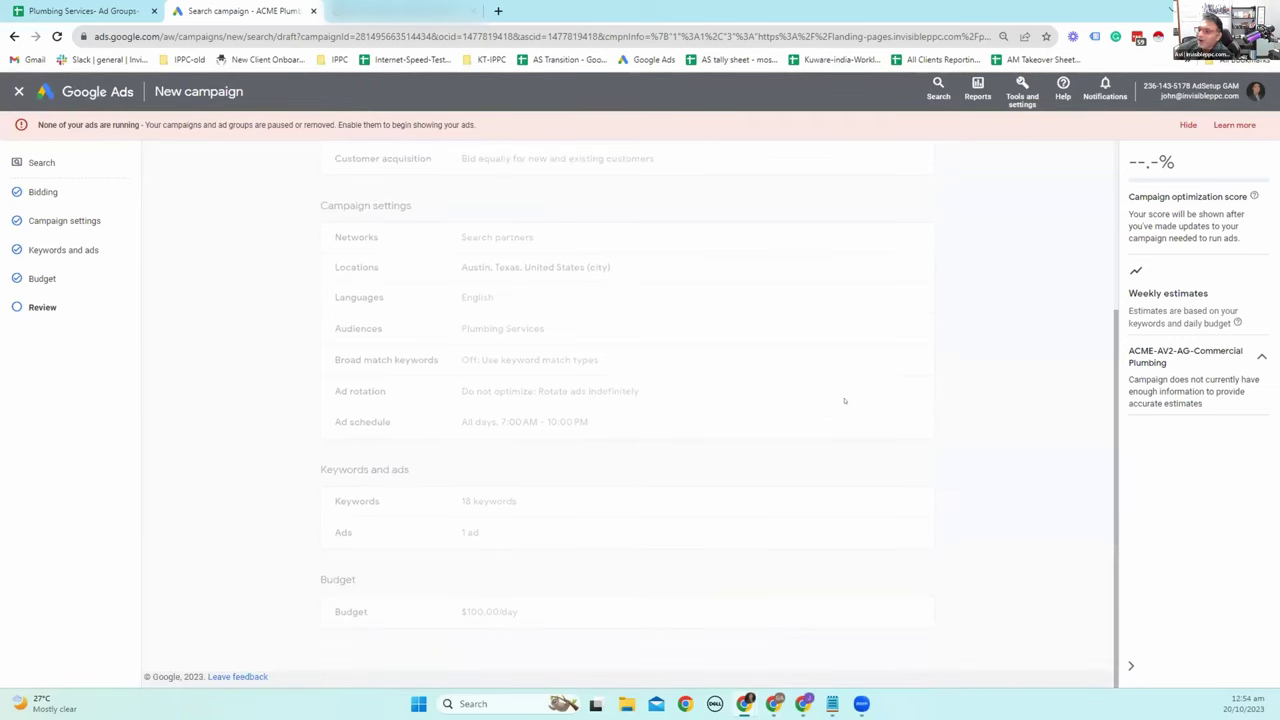
{"action": "scroll", "coordinate": [844, 401], "scroll_direction": "up", "scroll_amount": 3}
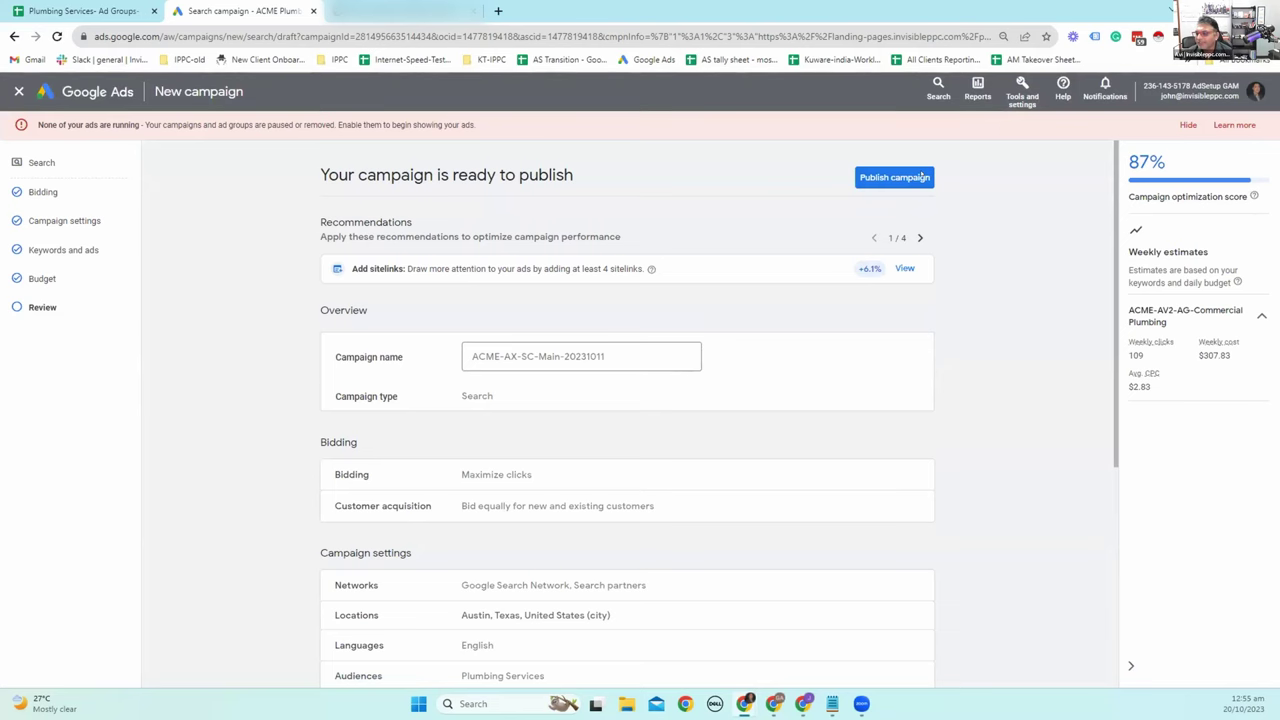
{"action": "left_click", "coordinate": [922, 177]}
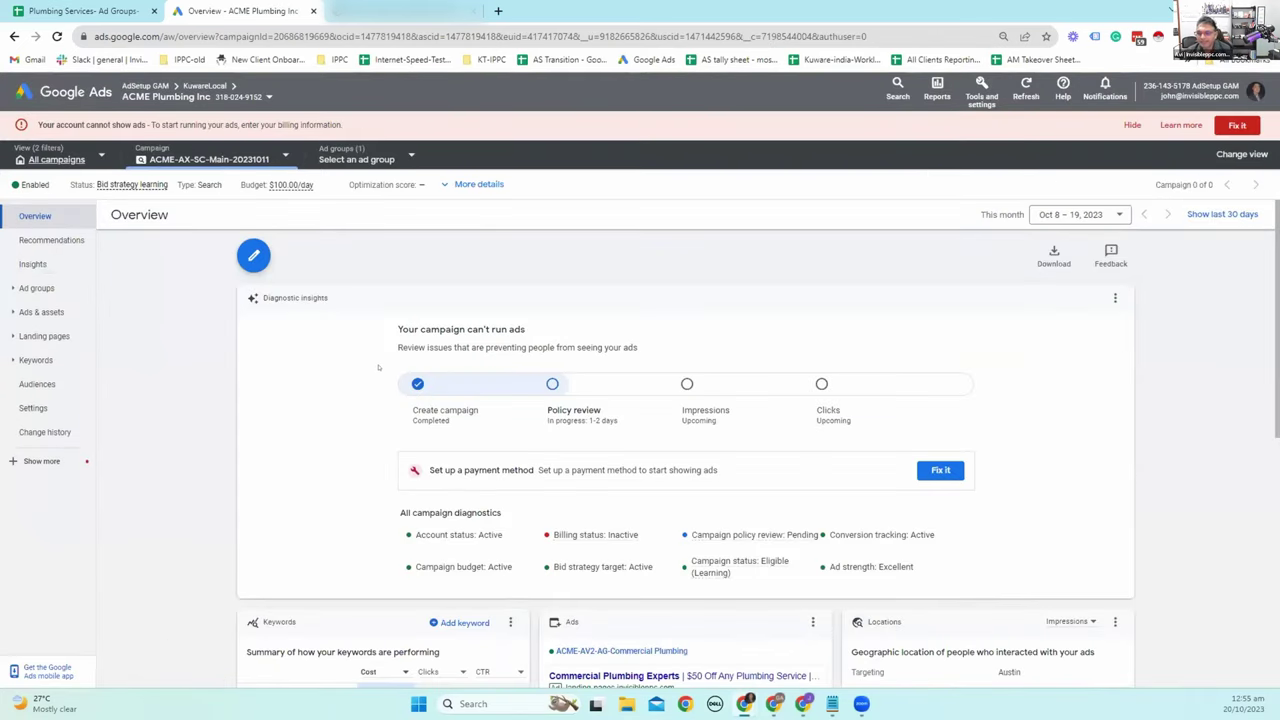
Look over the published campaign's overview, change its status to Paused, and go to the view of all campaigns.
{"action": "scroll", "coordinate": [378, 367], "scroll_direction": "down", "scroll_amount": 2}
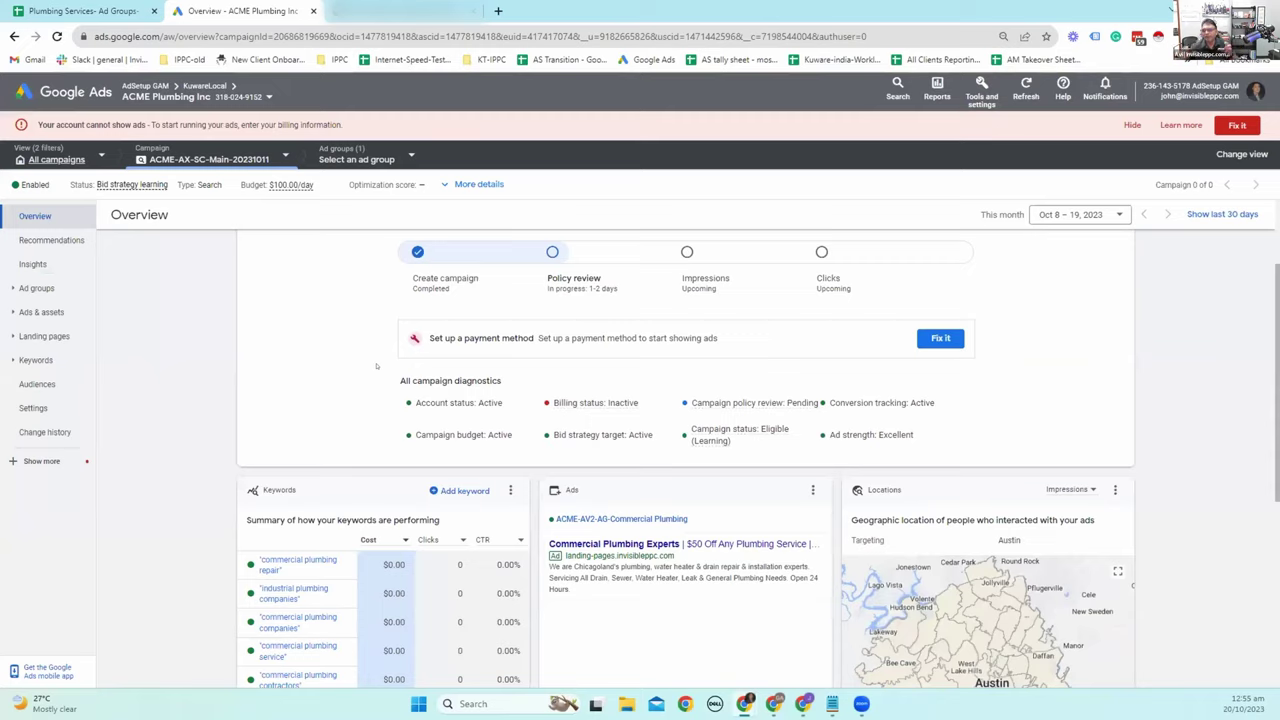
{"action": "scroll", "coordinate": [376, 366], "scroll_direction": "down", "scroll_amount": 2}
{"action": "scroll", "coordinate": [376, 366], "scroll_direction": "up", "scroll_amount": 4}
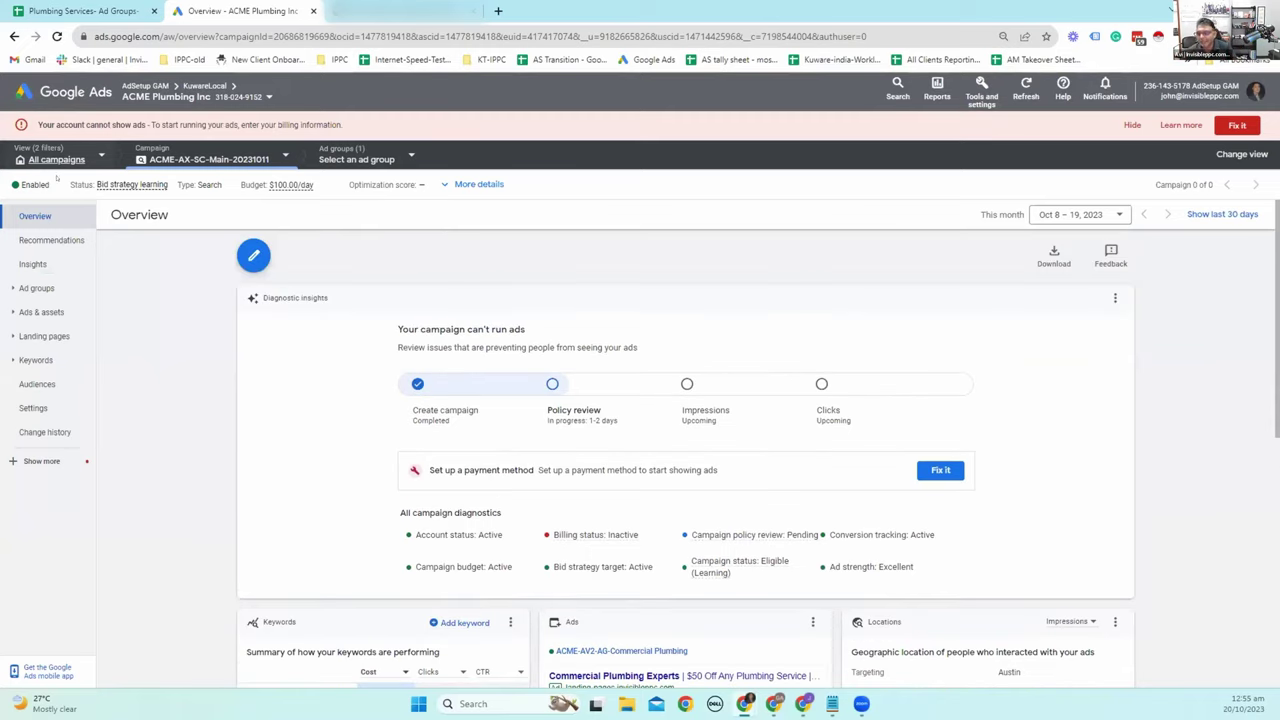
{"action": "left_click", "coordinate": [36, 186]}
{"action": "left_click", "coordinate": [45, 215]}
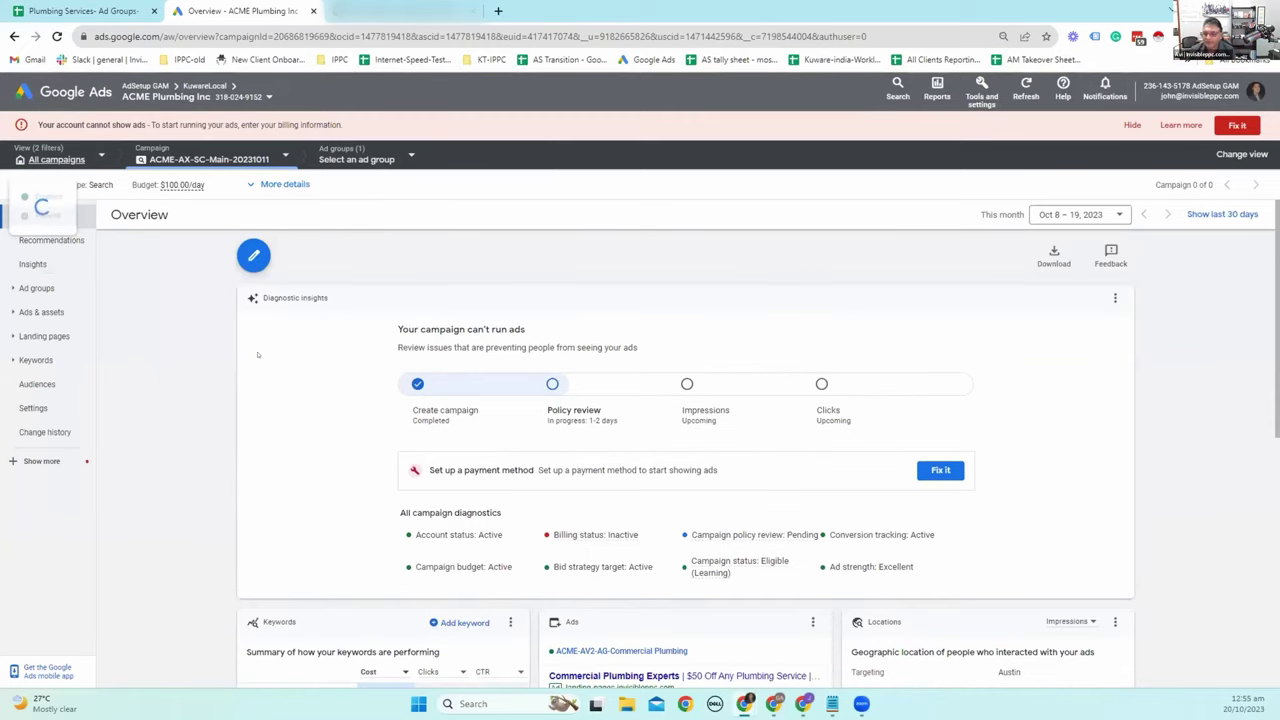
{"action": "left_click", "coordinate": [56, 160]}
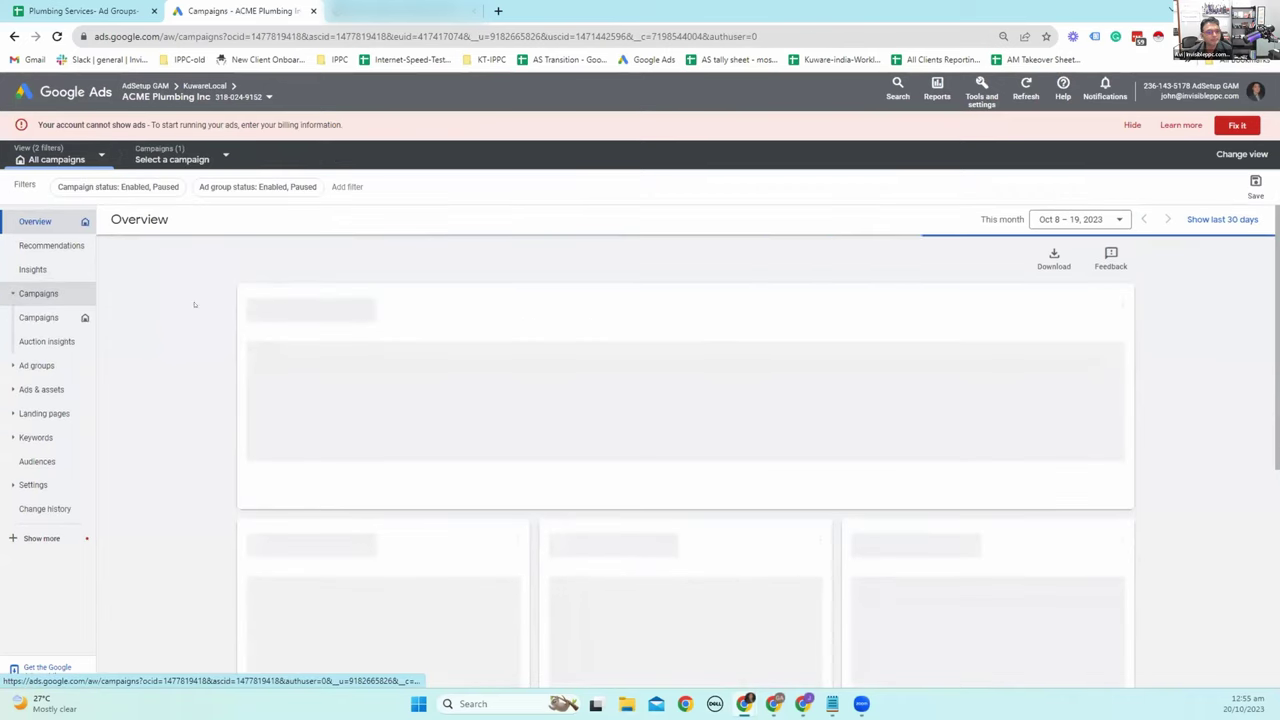